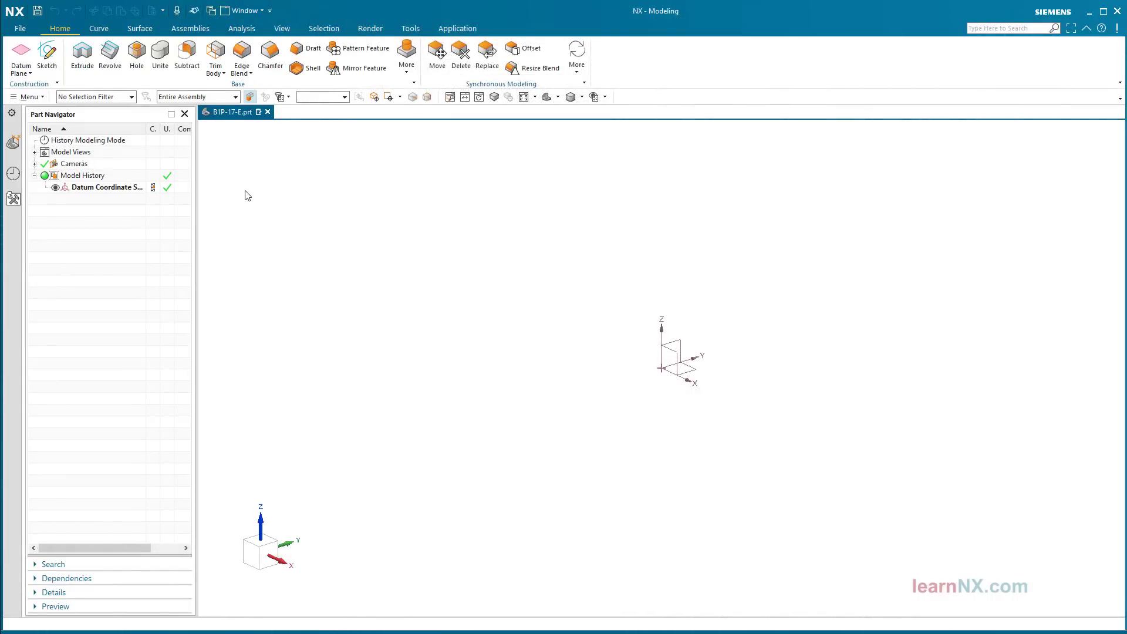
Step: On the default sketch plane, draw a 300 × 200 rectangle with its corner at the origin
click(47, 52)
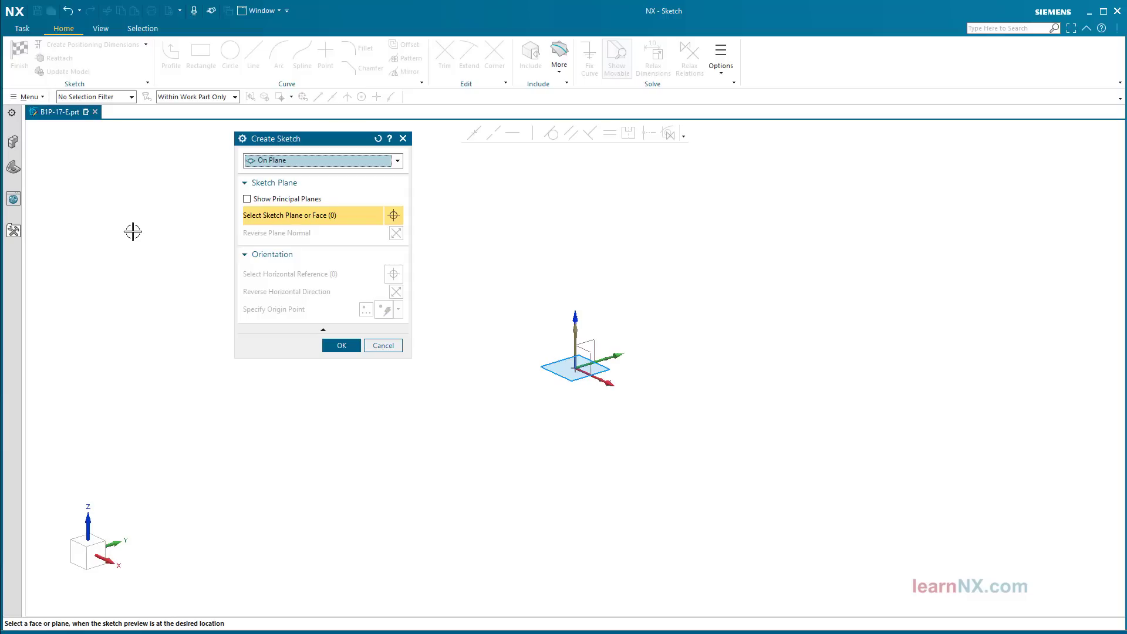
middle_click(133, 232)
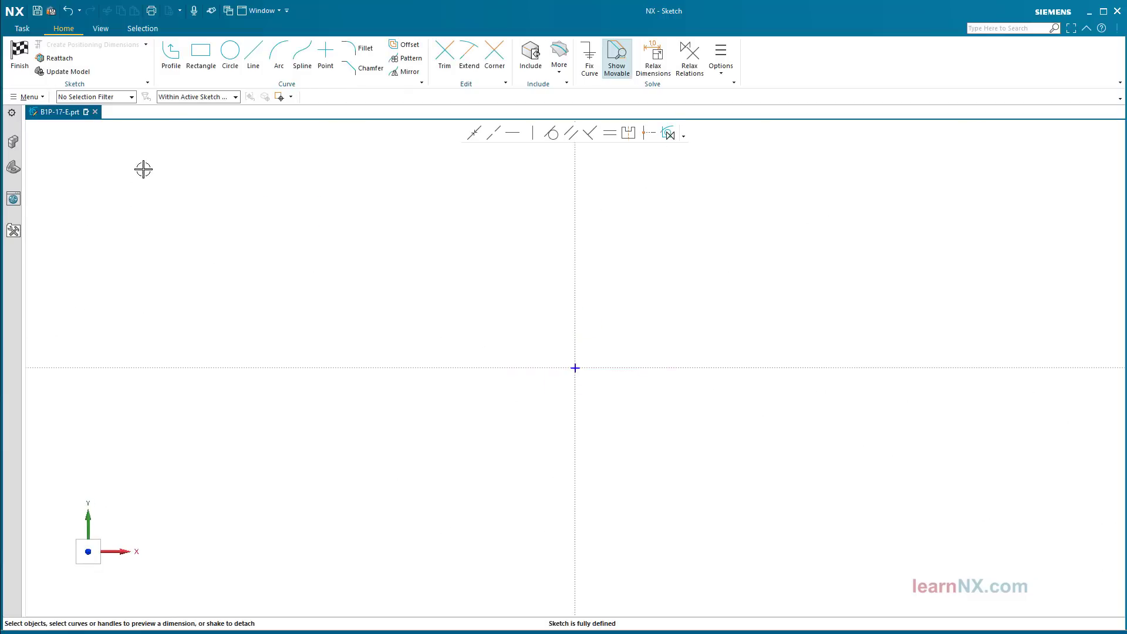
click(201, 59)
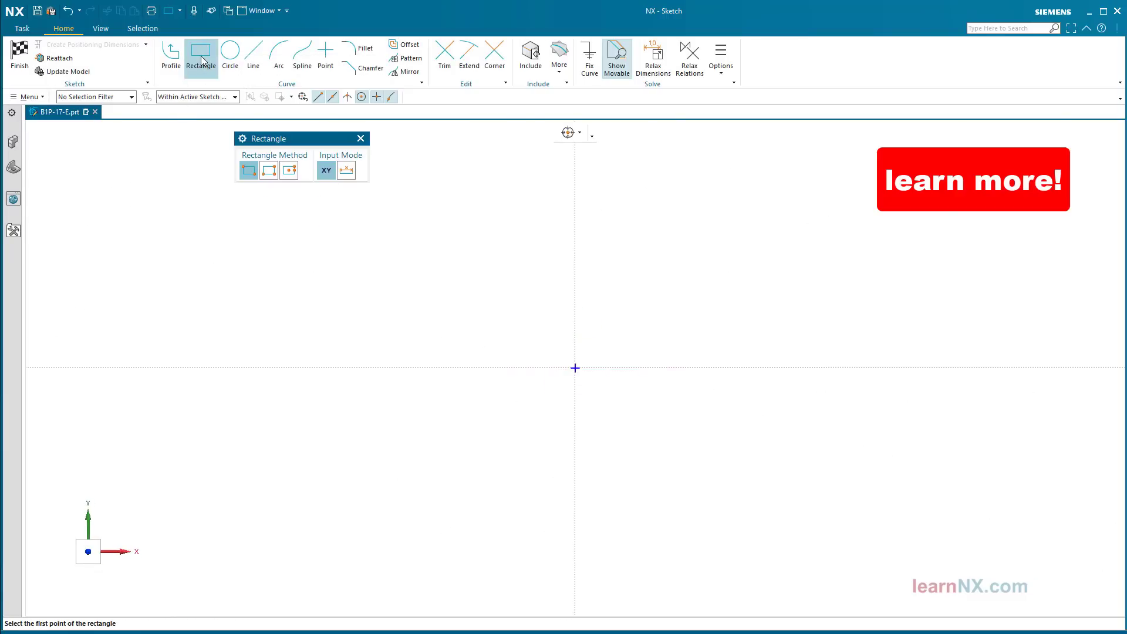
click(346, 175)
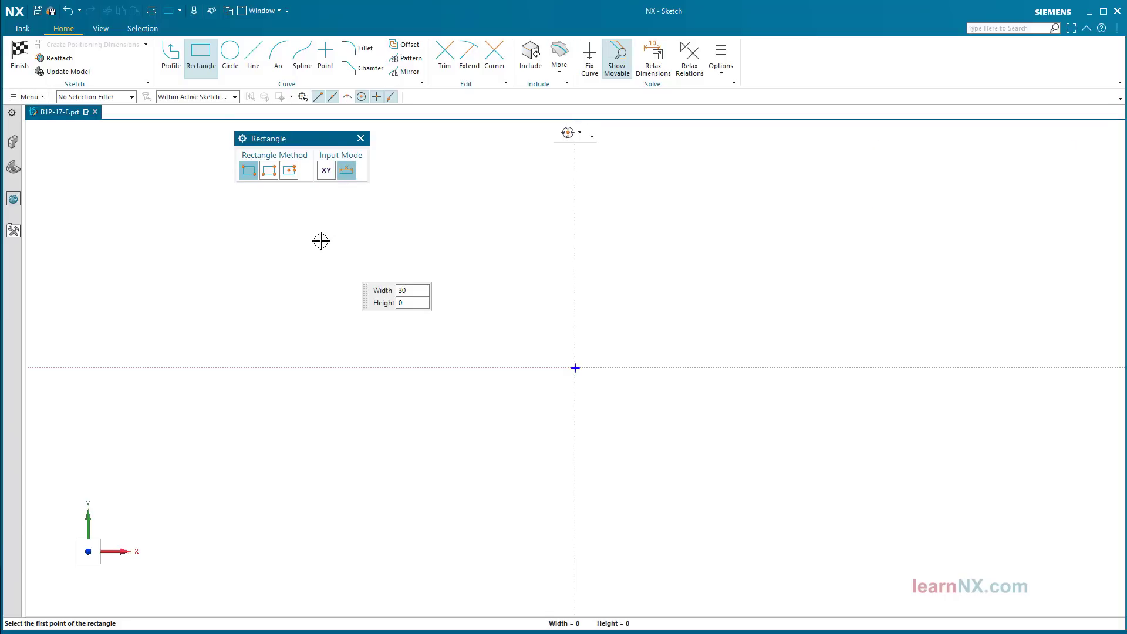
key(Tab)
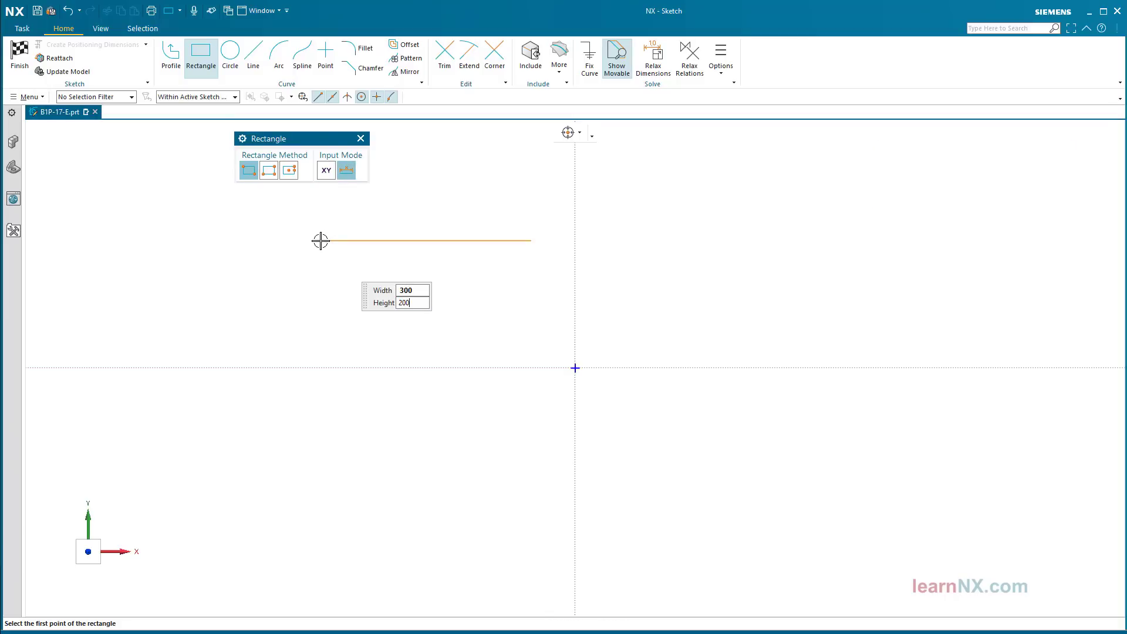
key(Tab)
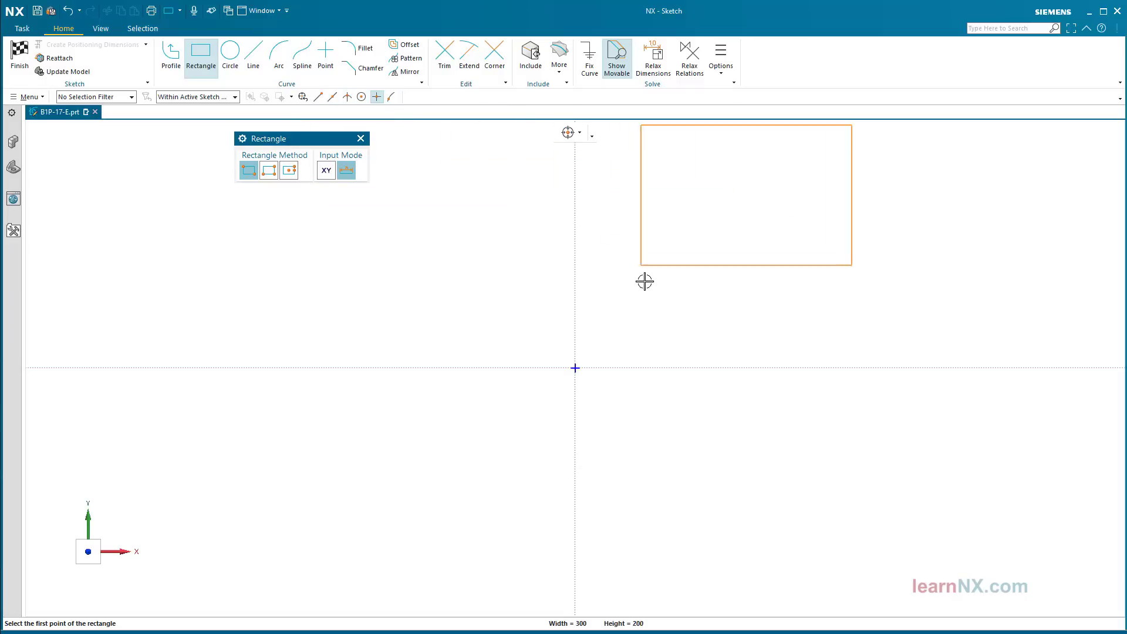
click(575, 368)
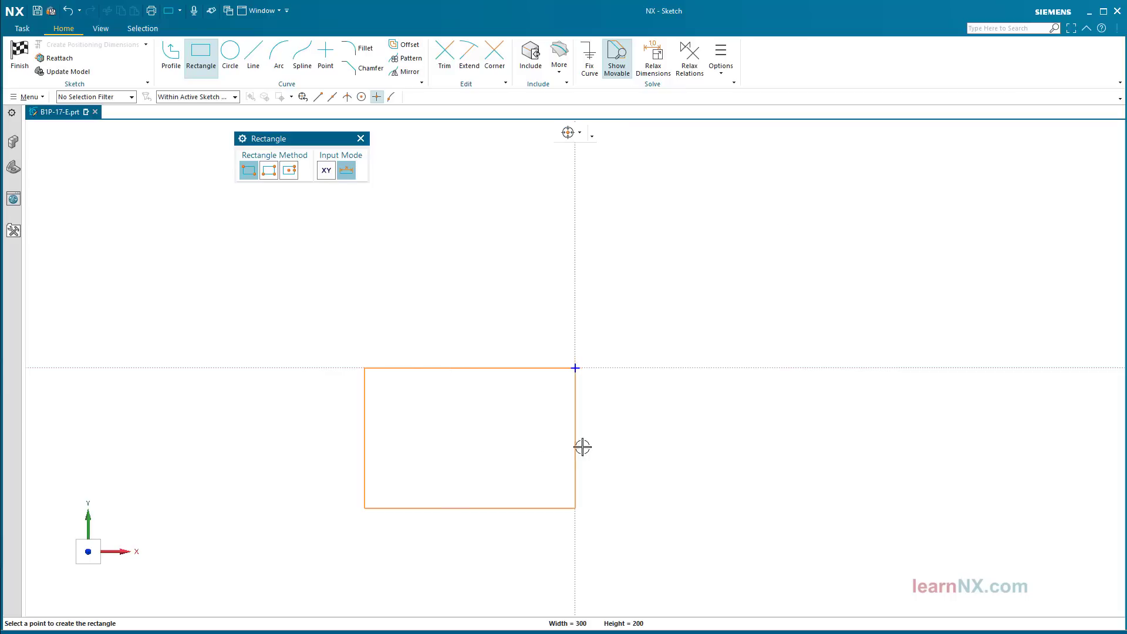
click(644, 321)
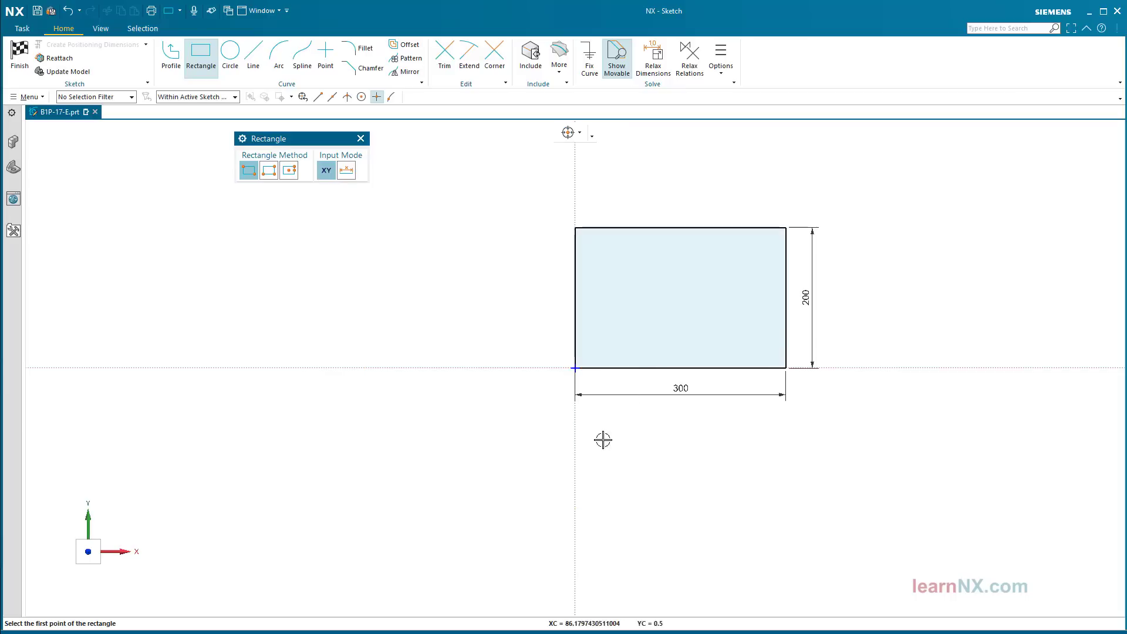
key(Escape)
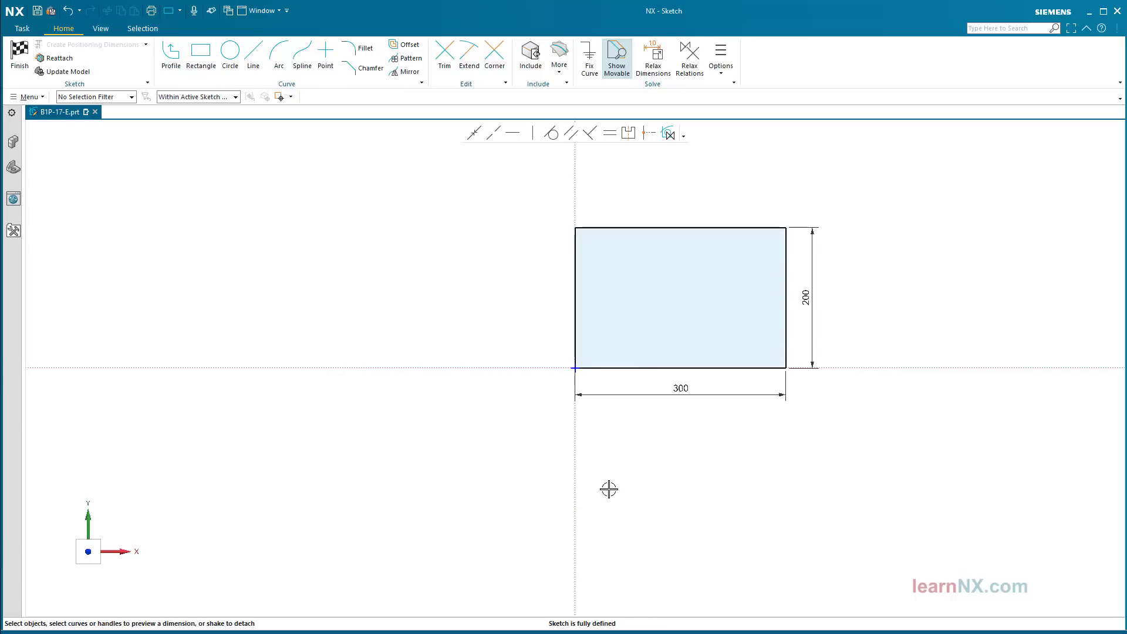
Step: Finish the sketch and extrude the rectangle 2 mm into a thin plate
click(22, 70)
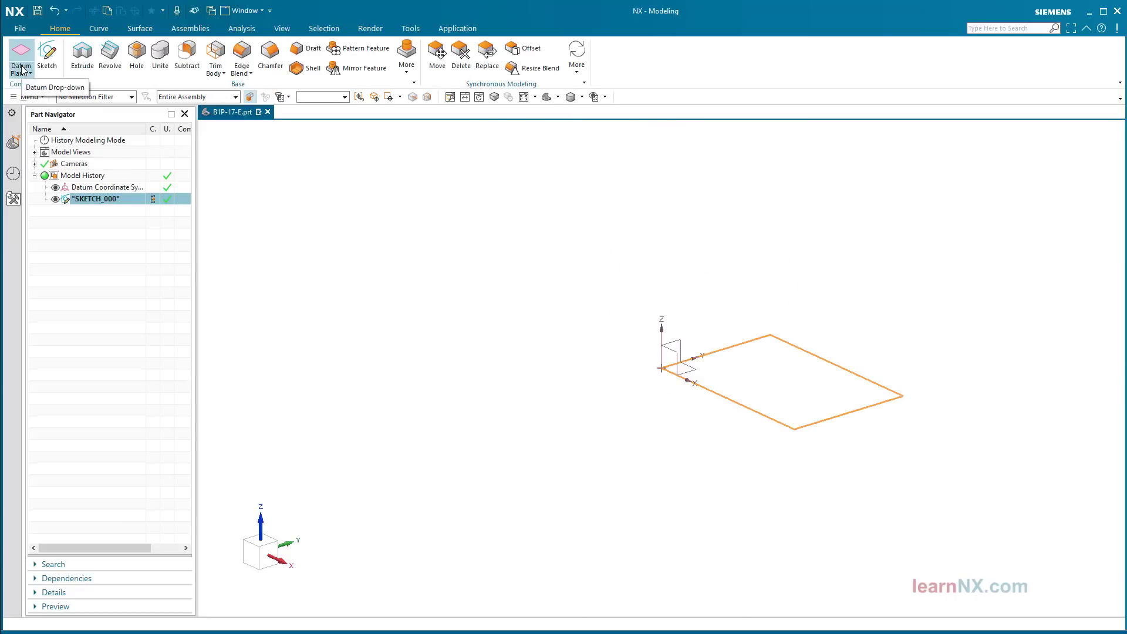
click(81, 59)
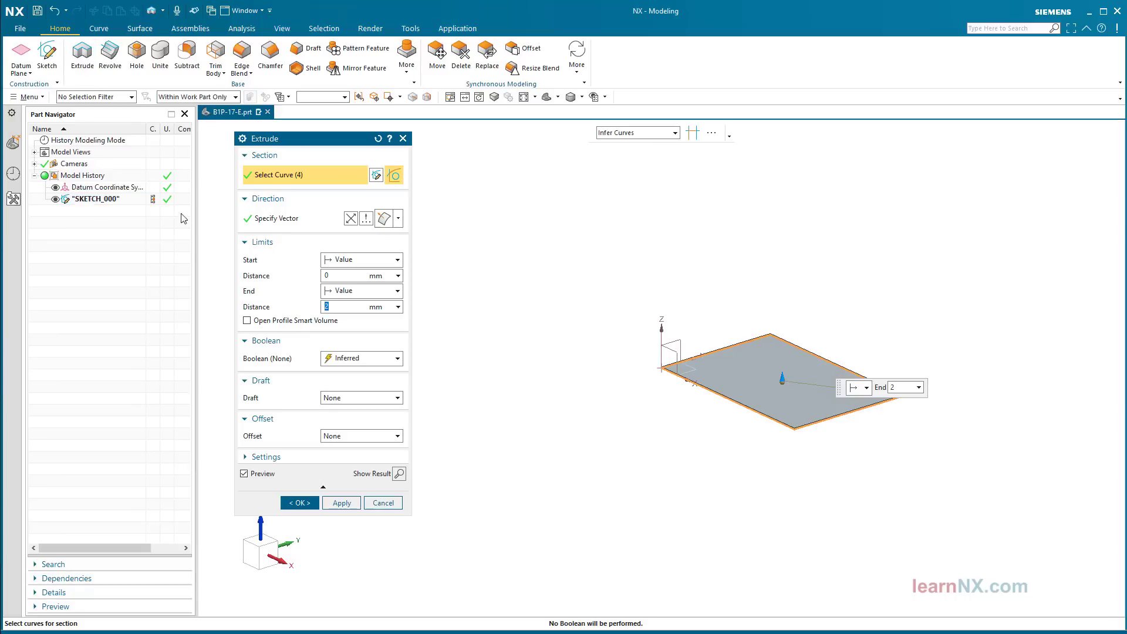
click(299, 502)
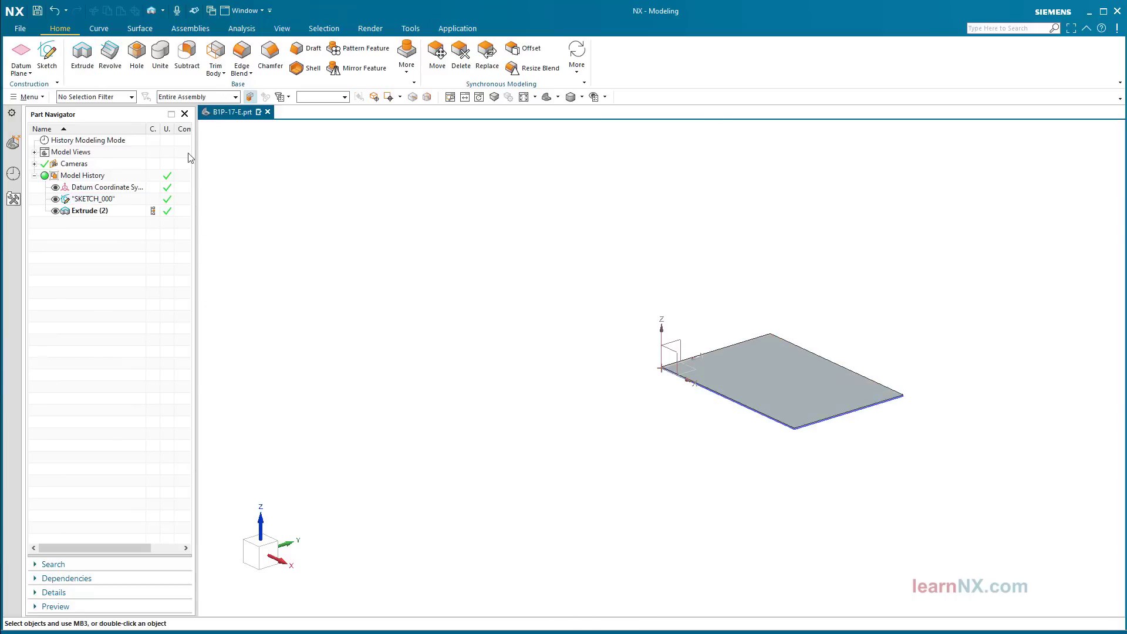
Step: Start an M6 clearance Hole and place its position sketch on the plate's top face
click(141, 57)
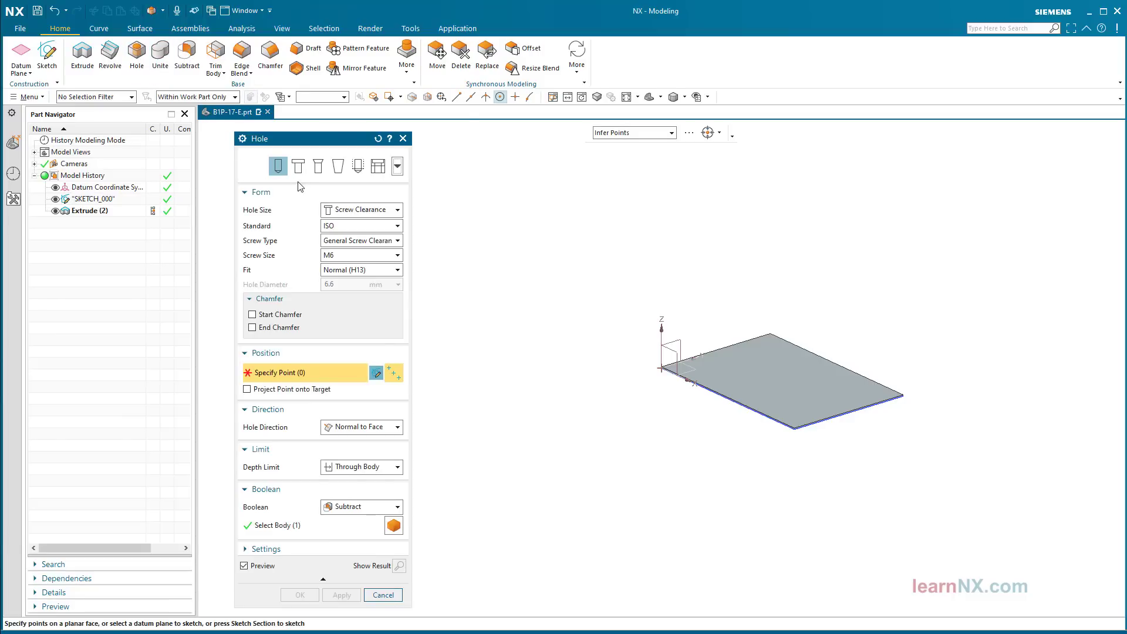
click(371, 212)
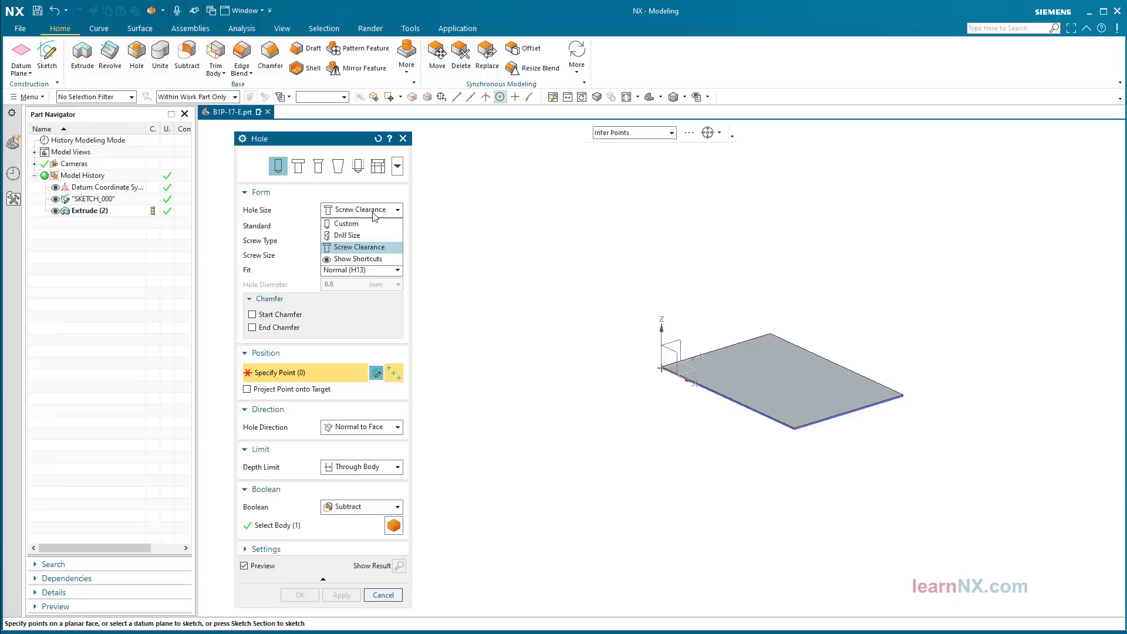
click(373, 213)
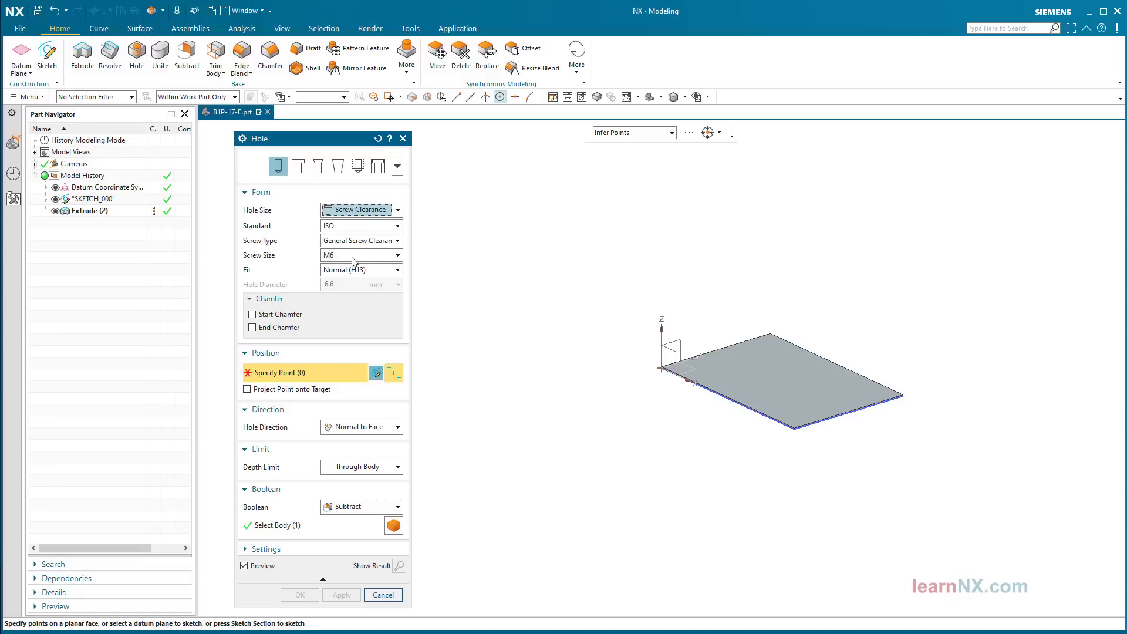
click(376, 374)
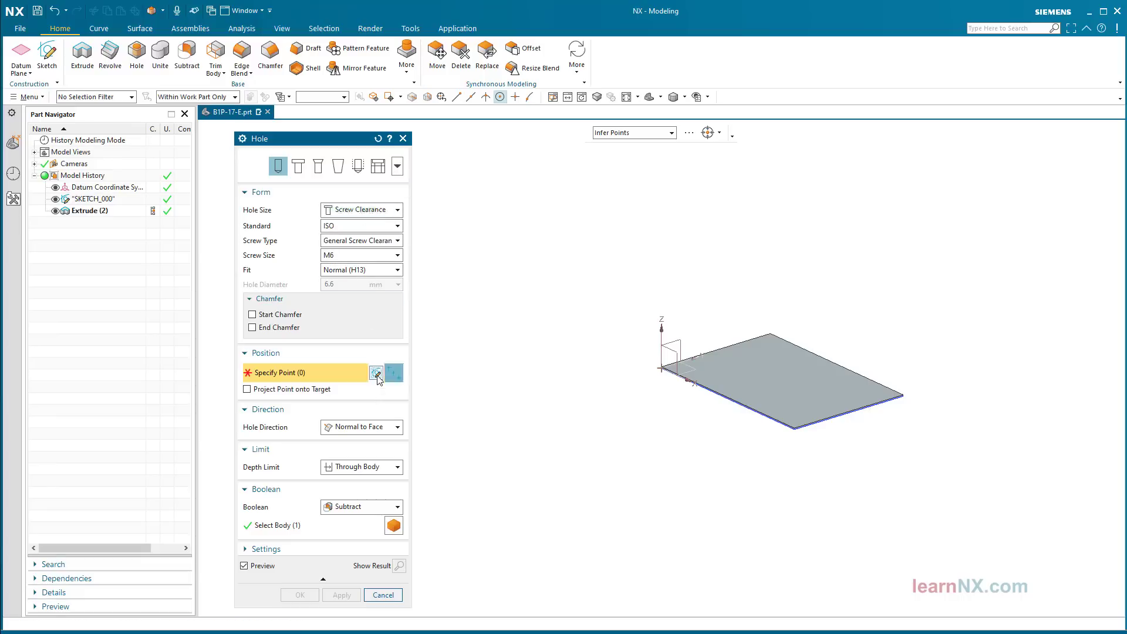
middle_drag(376, 378, 636, 483)
click(635, 488)
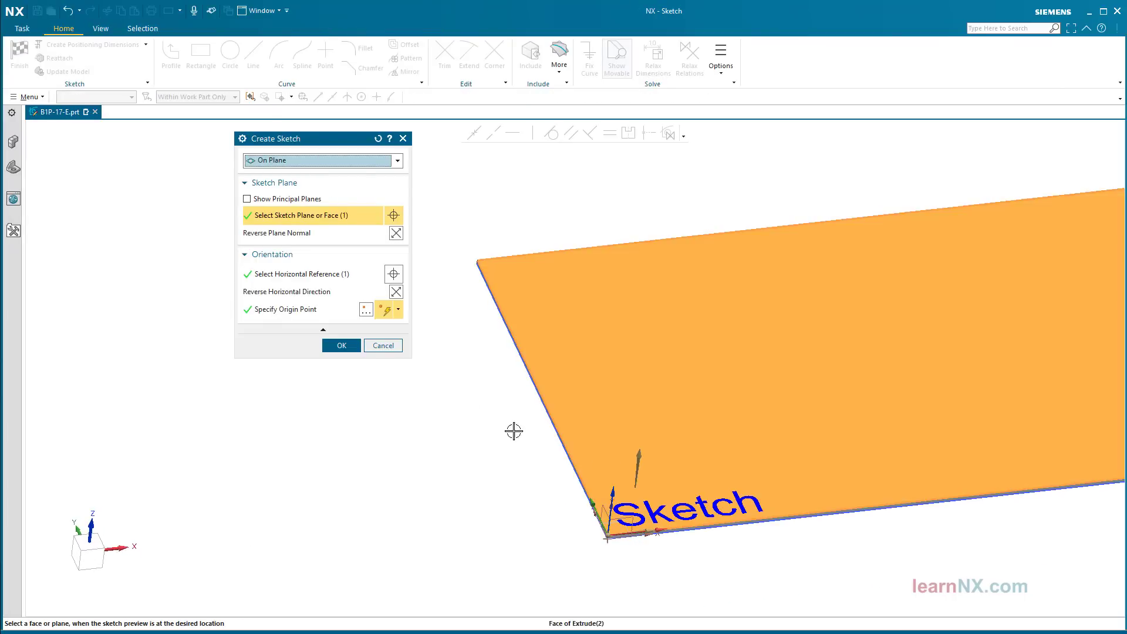
Step: Place four hole points near the plate's four corners
click(345, 346)
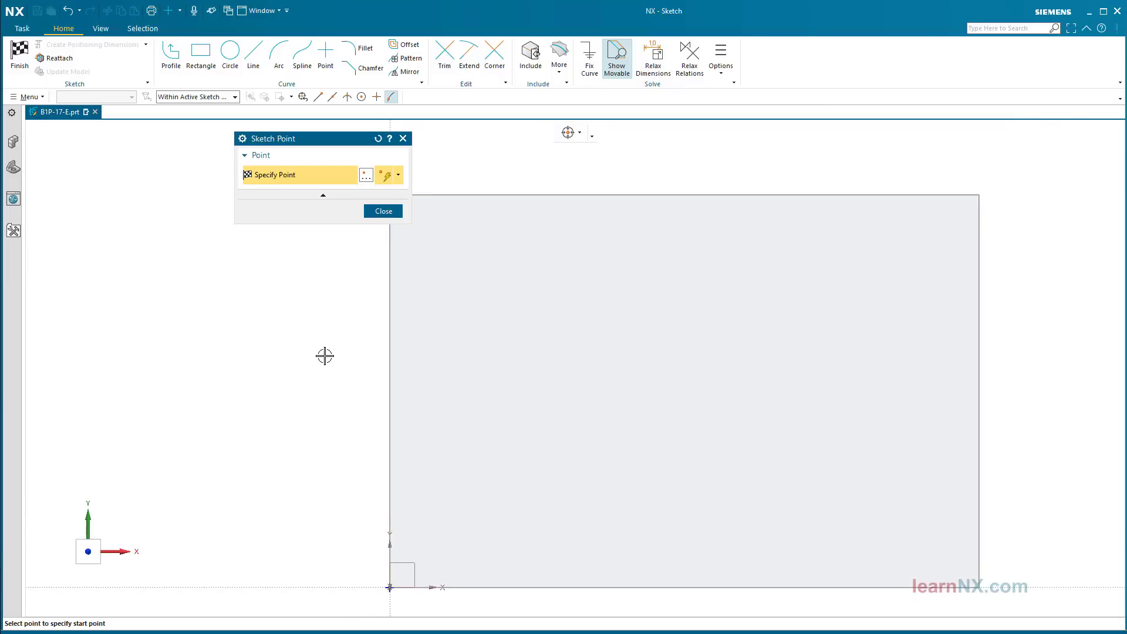
click(431, 280)
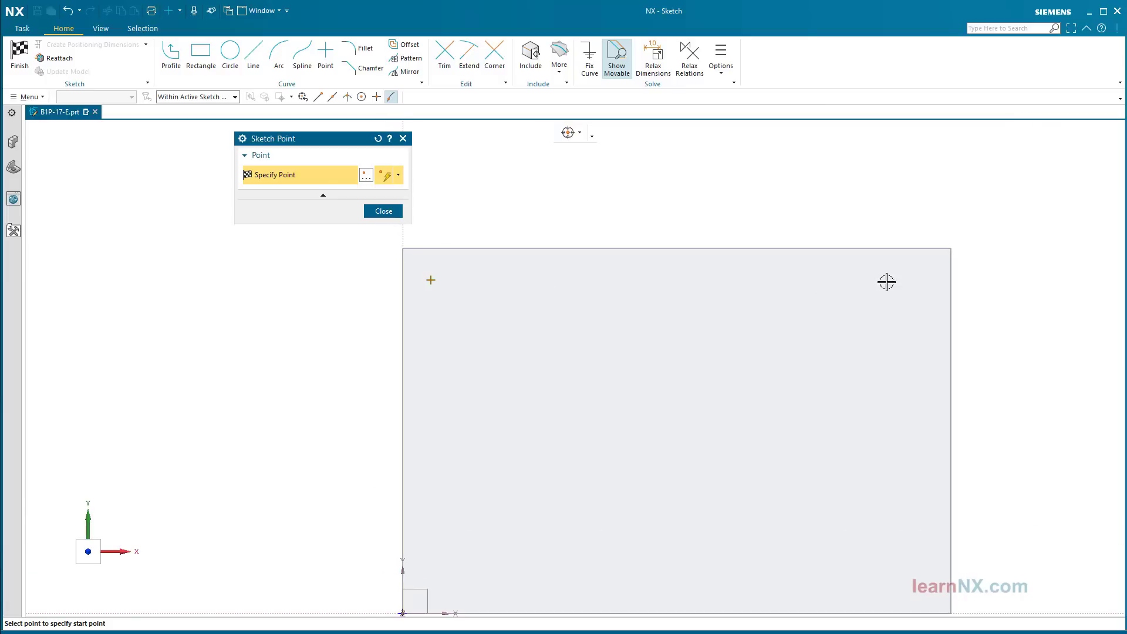
click(923, 277)
click(871, 539)
click(424, 535)
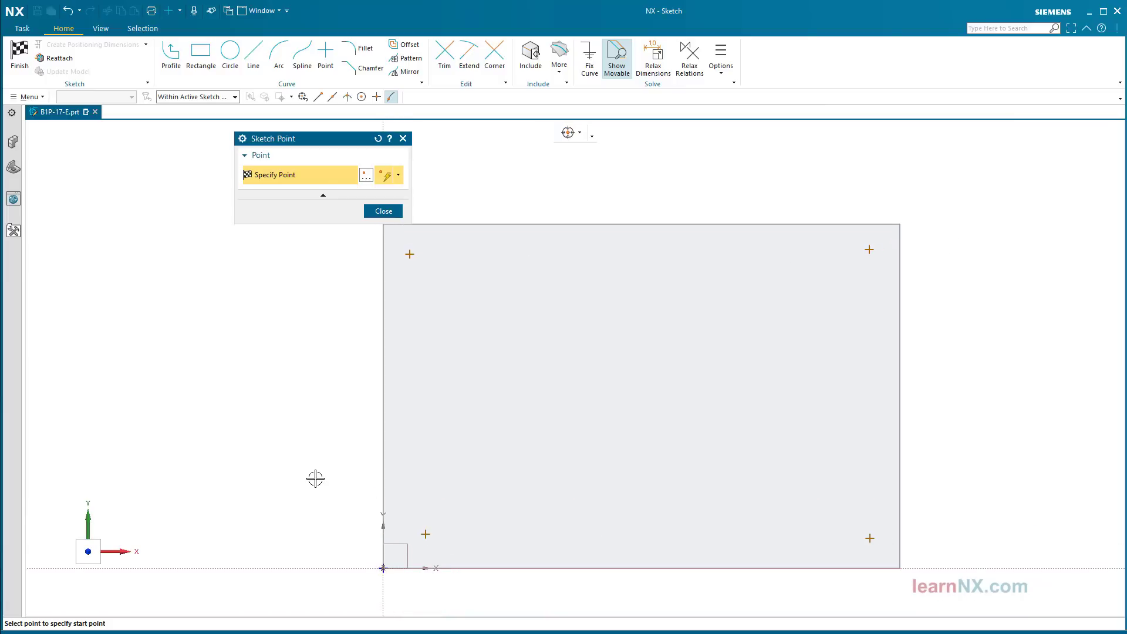
middle_click(310, 471)
Step: Dimension the top-right point 7.5 from the plate's top and right edges
scroll(825, 249, up, 6)
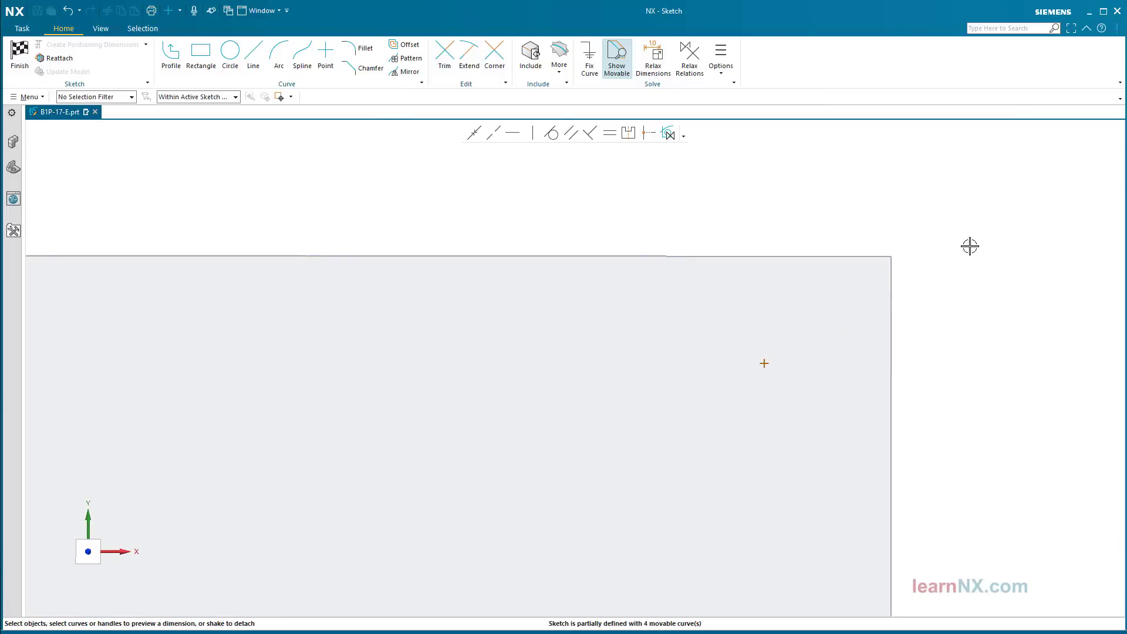
click(235, 97)
click(211, 124)
mouse_move(211, 125)
middle_down()
mouse_move(760, 258)
mouse_move(743, 282)
middle_up()
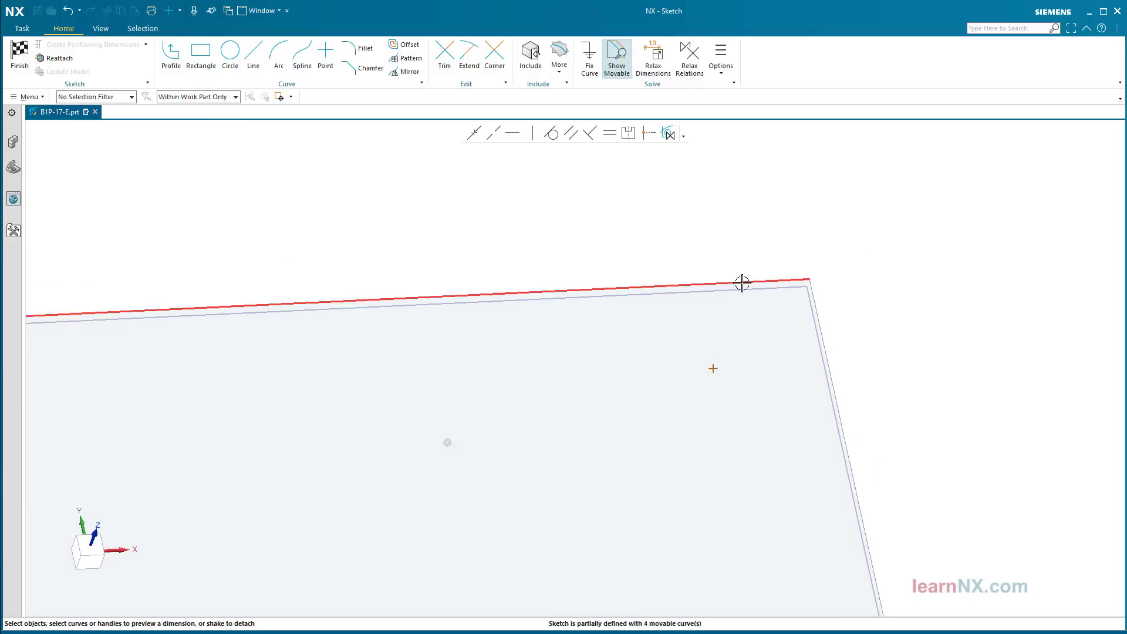
click(742, 282)
click(714, 367)
click(717, 328)
text(7.)
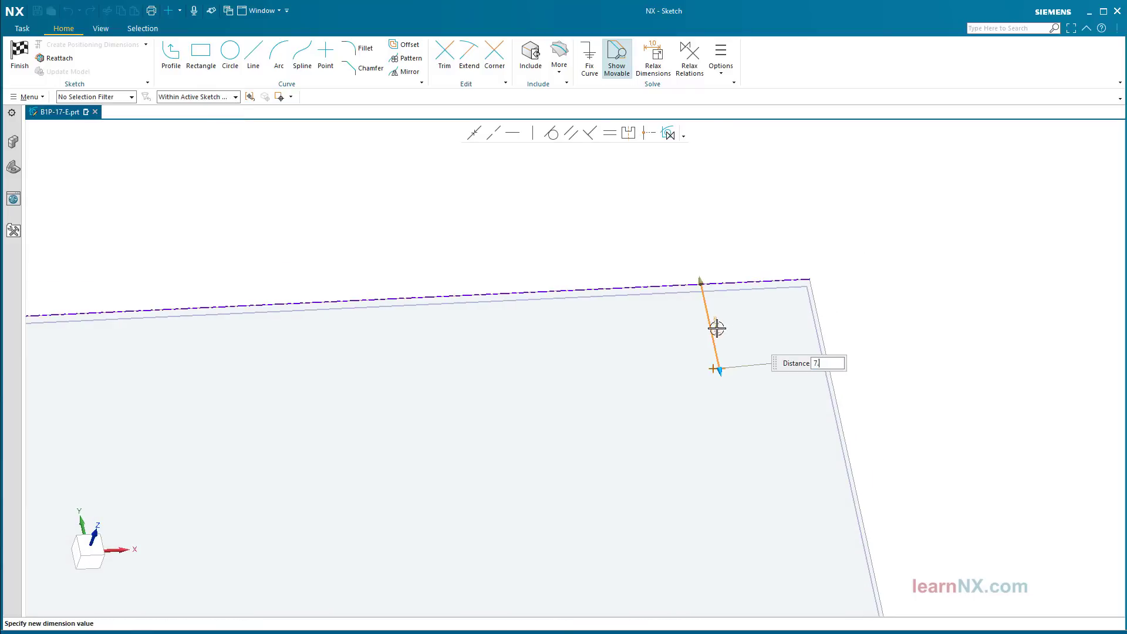
text(5)
key(Return)
click(814, 305)
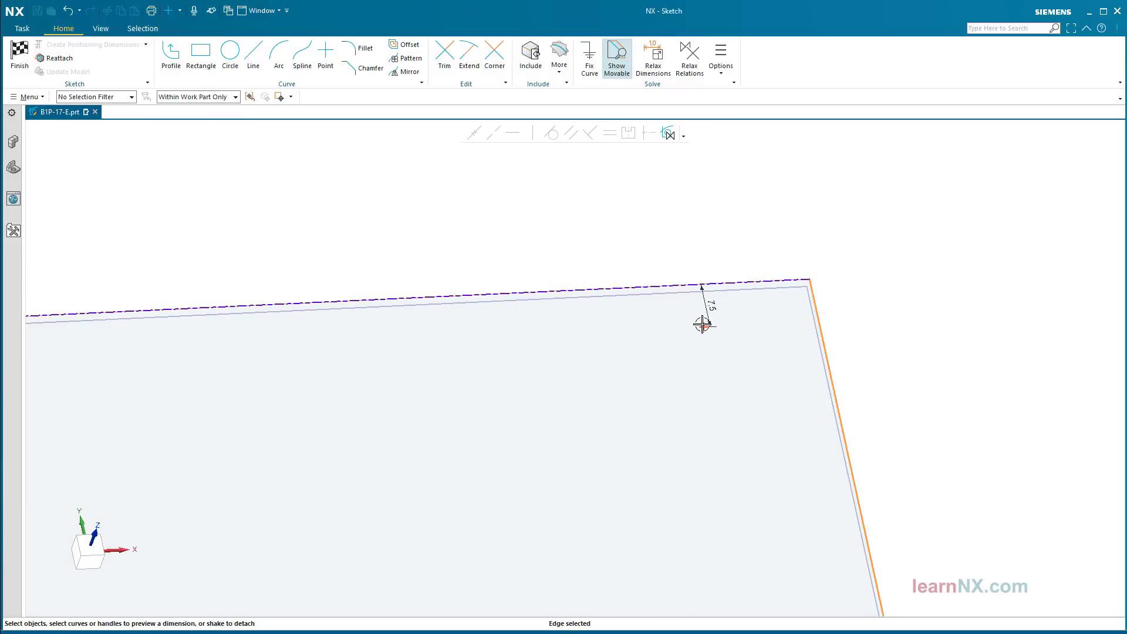
click(703, 325)
click(764, 327)
key(Return)
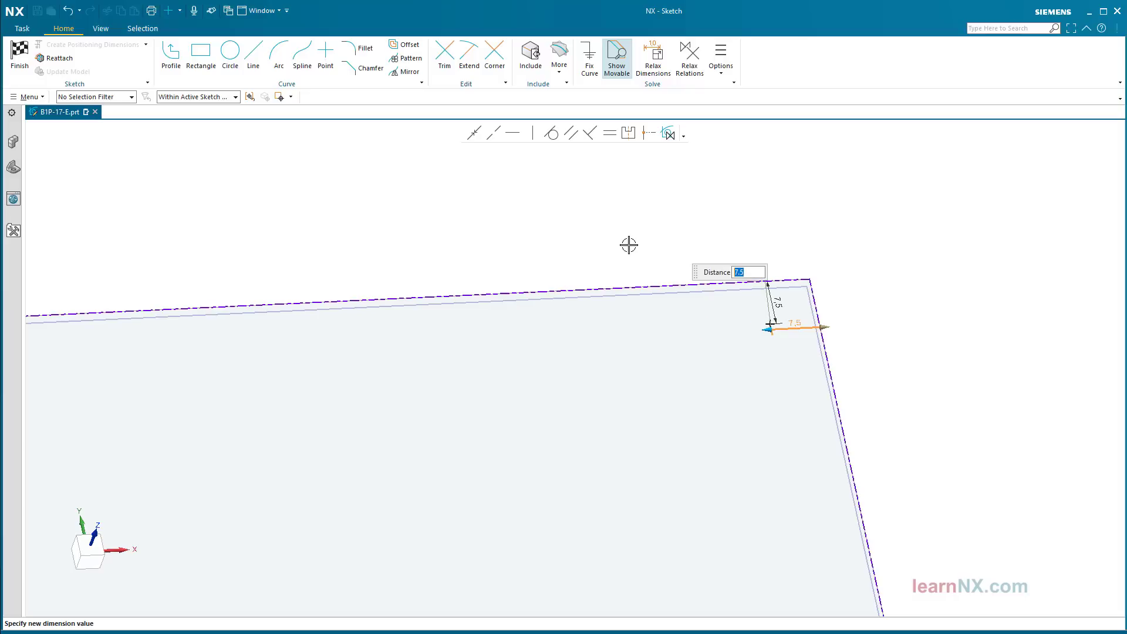
click(629, 246)
Step: Dimension the lower-right point 7.5 from the right edge and the bottom edge
key(ctrl+f)
scroll(1001, 553, up, 5)
scroll(999, 554, down, 3)
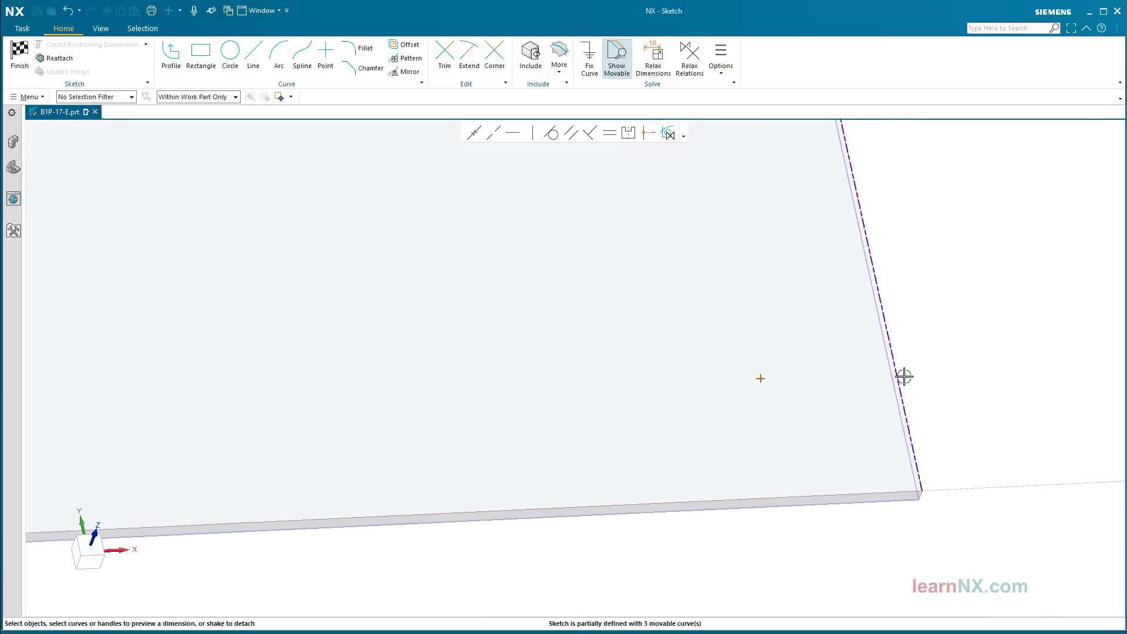
click(901, 375)
click(763, 379)
click(825, 374)
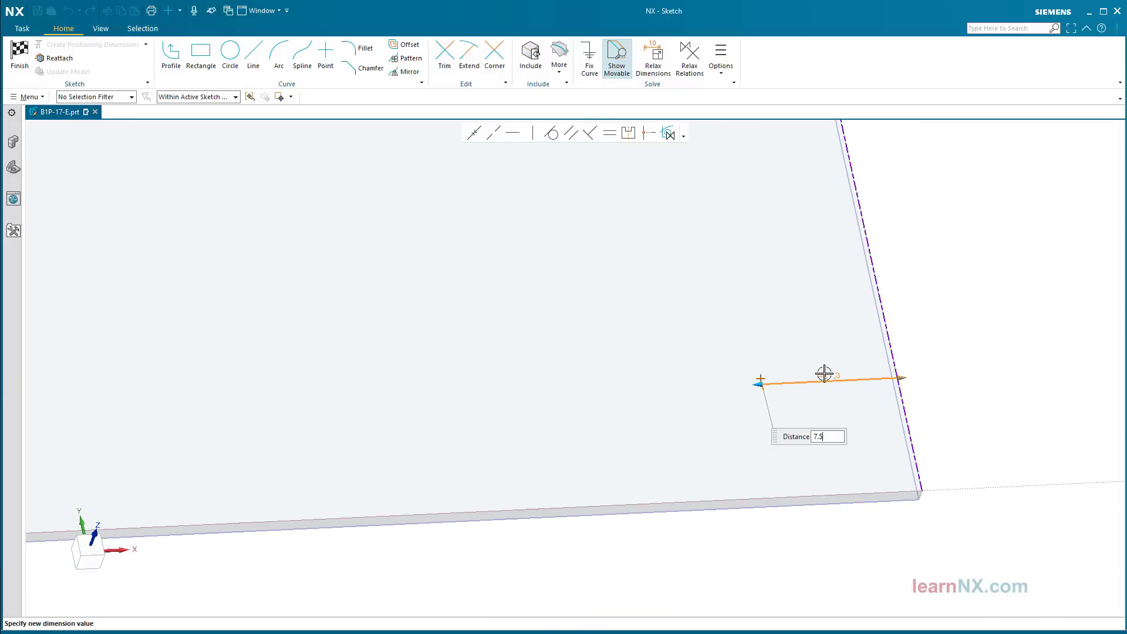
text(7.5)
key(Return)
click(790, 490)
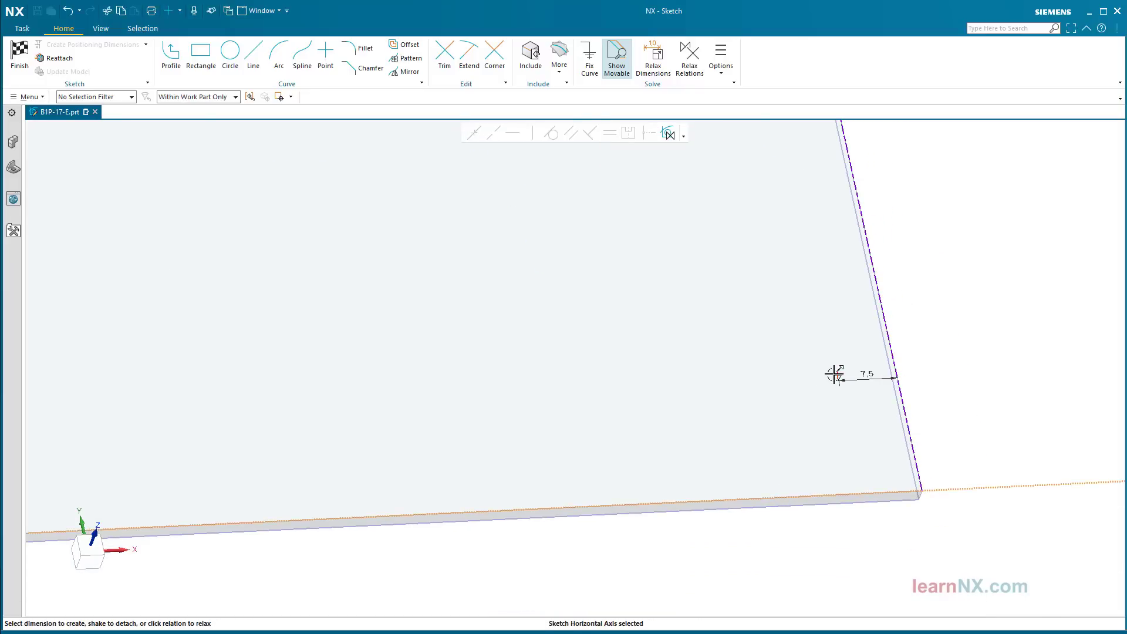
click(838, 375)
click(856, 429)
text(7.5)
key(Return)
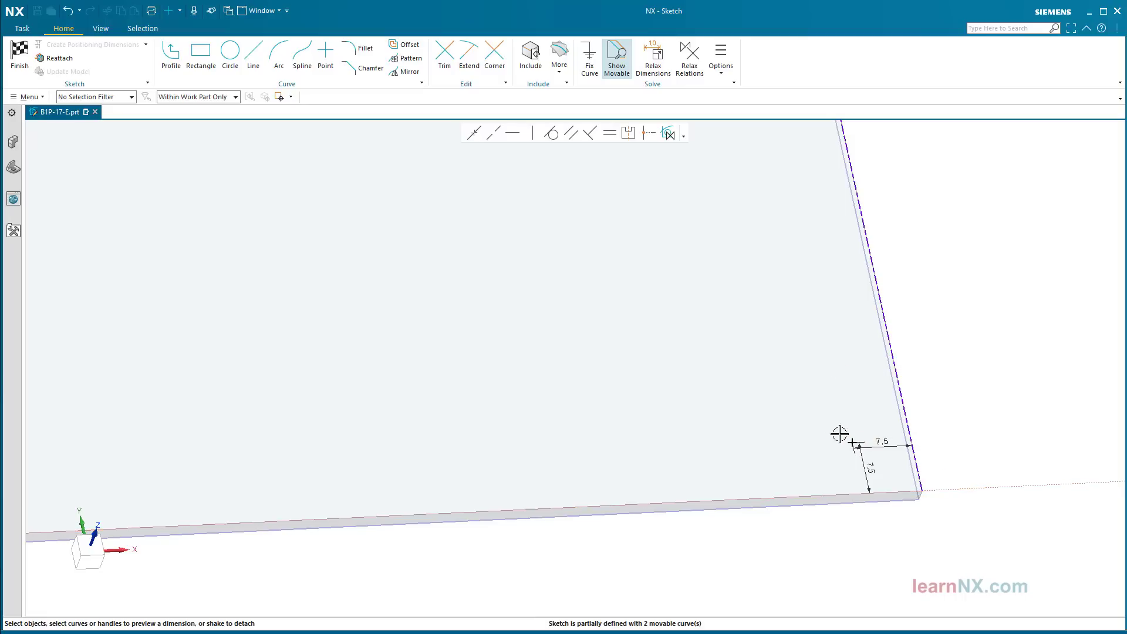
Step: Dimension the lower-left point 7.5 from the left and bottom edges
key(ctrl+f)
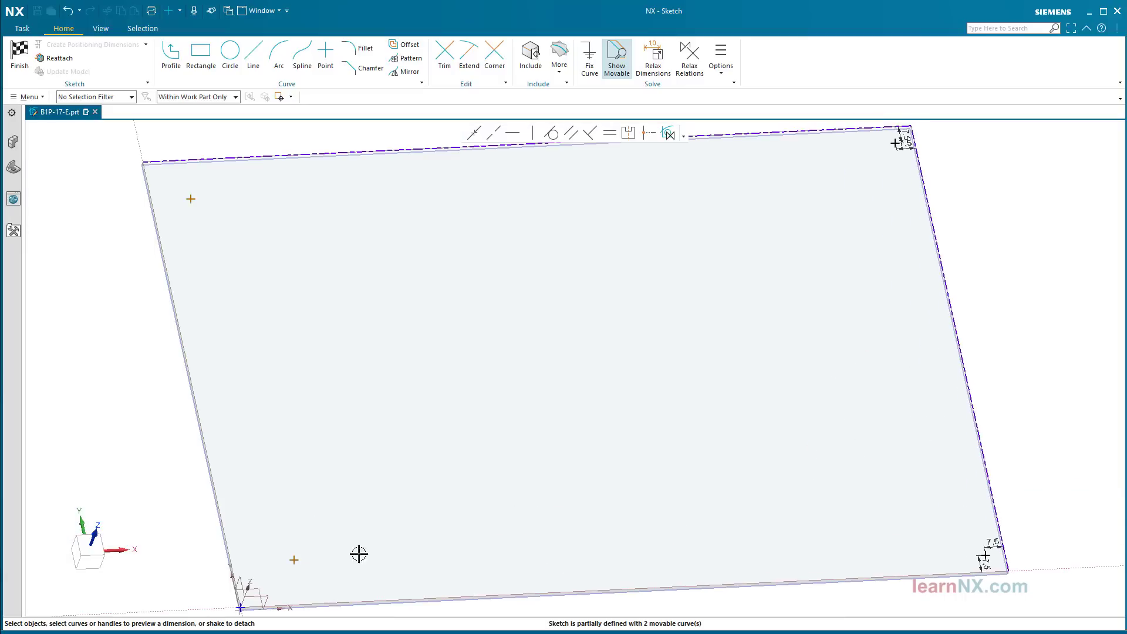
scroll(181, 498, up, 5)
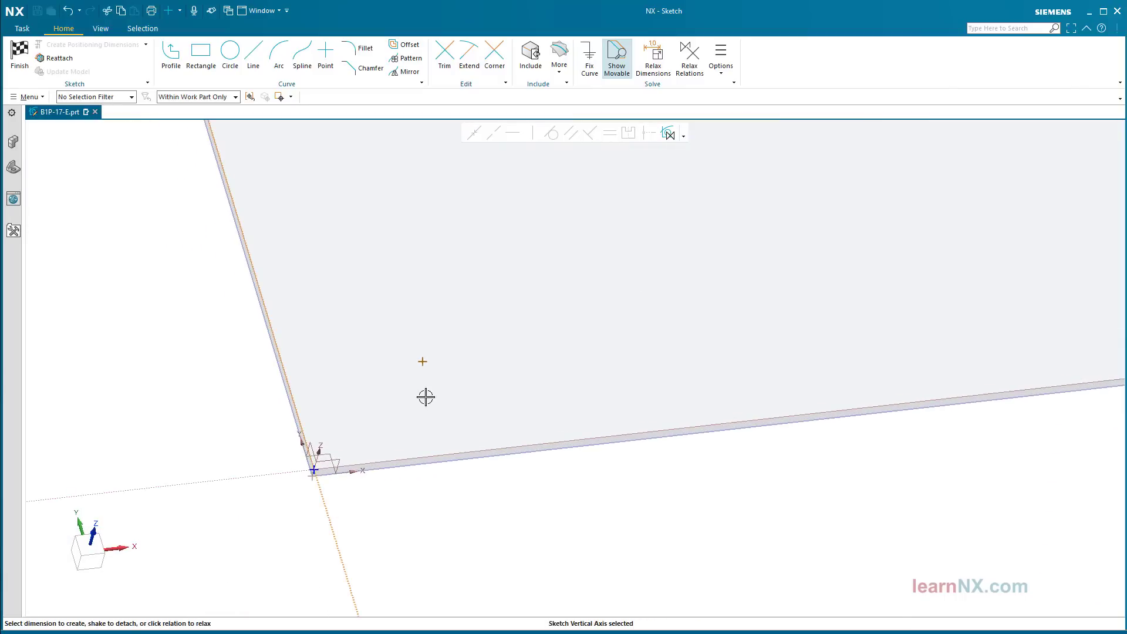
click(423, 362)
click(355, 369)
text(7.5)
key(Return)
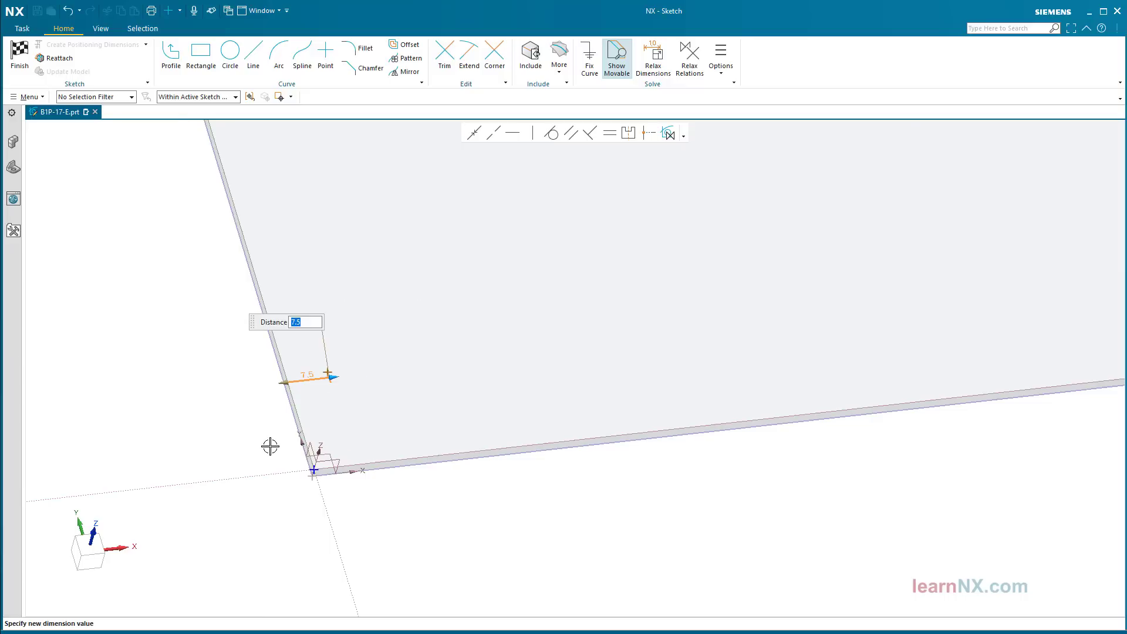
click(272, 475)
click(327, 372)
click(350, 405)
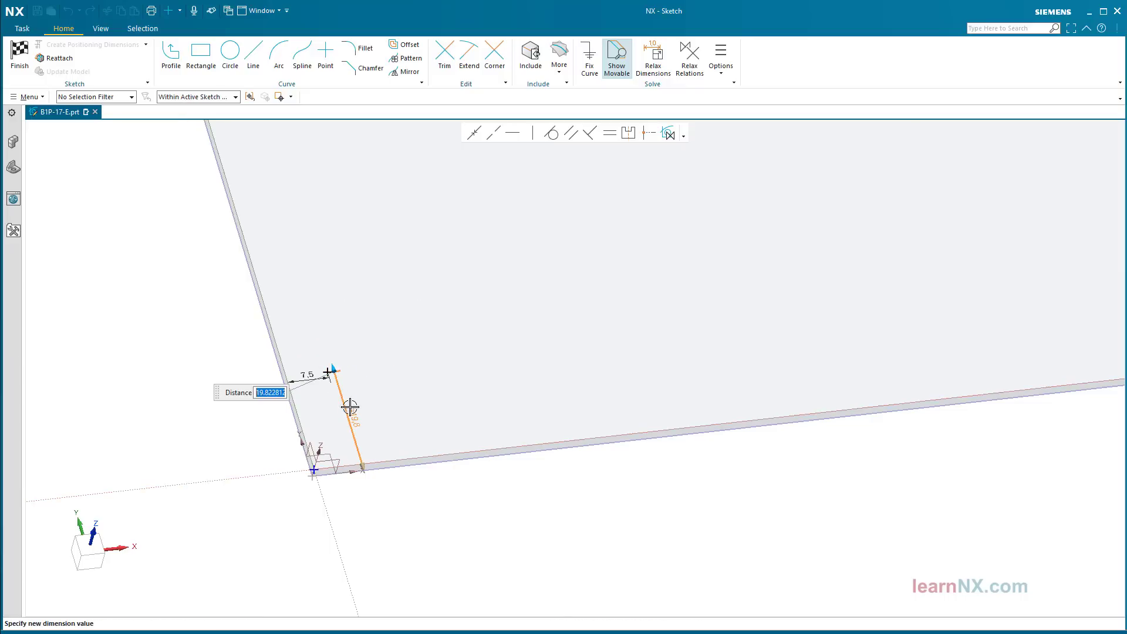
text(7.5)
key(Return)
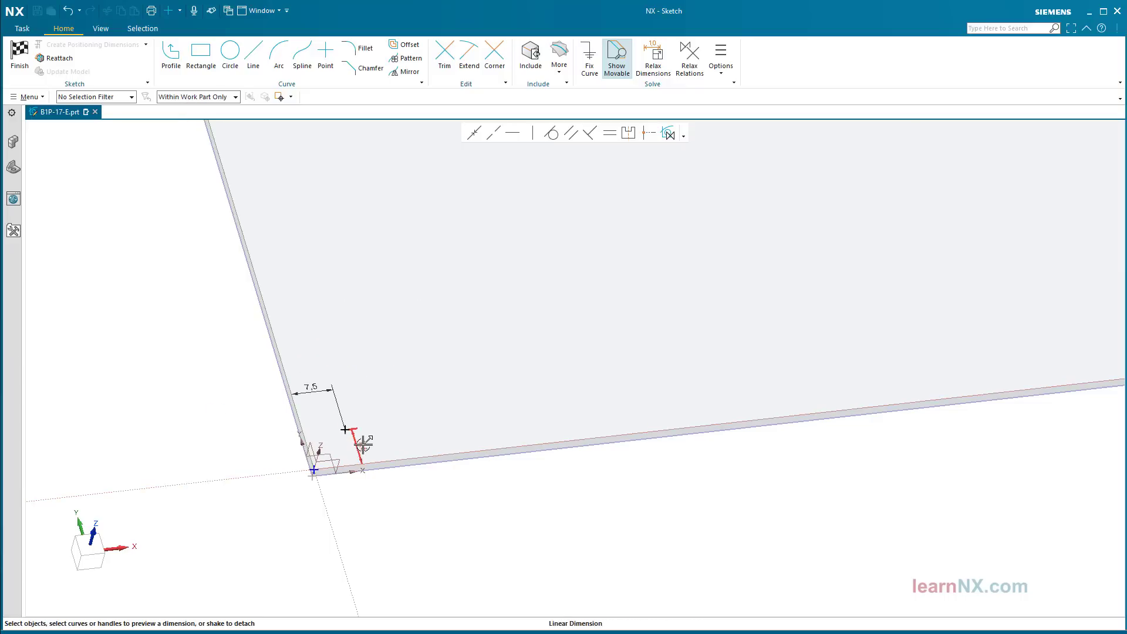
Step: Dimension the upper-left point 7.5 from the top and left edges, tidying the dimension placement
key(ctrl+f)
scroll(123, 222, up, 5)
shift+middle_drag(312, 160, 310, 281)
click(356, 274)
click(363, 383)
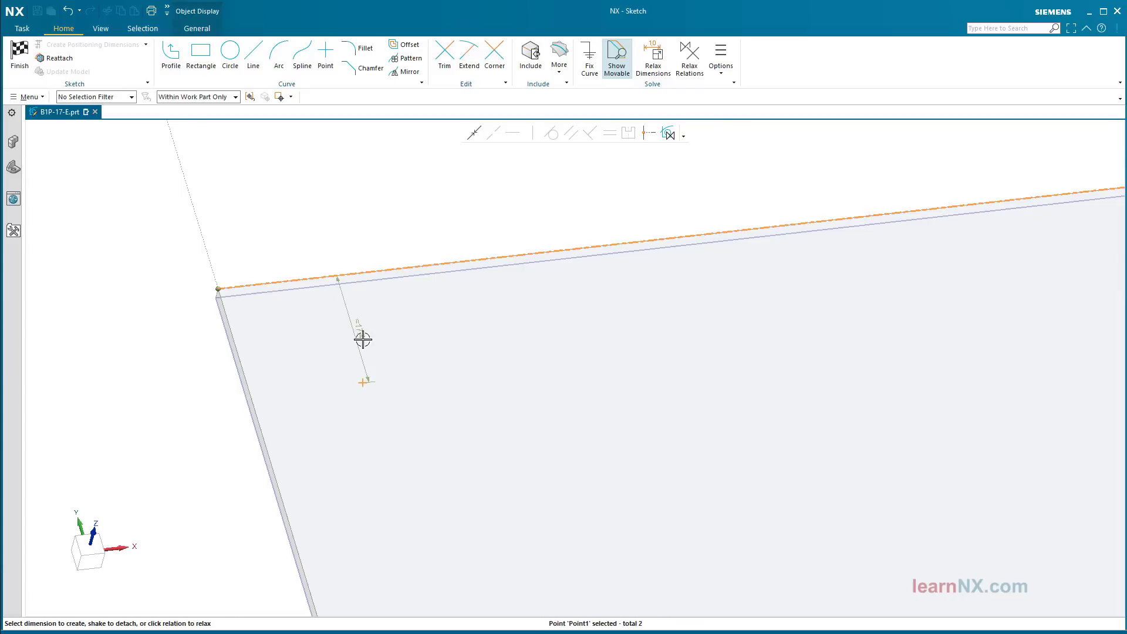
click(363, 340)
text(7.5)
key(Return)
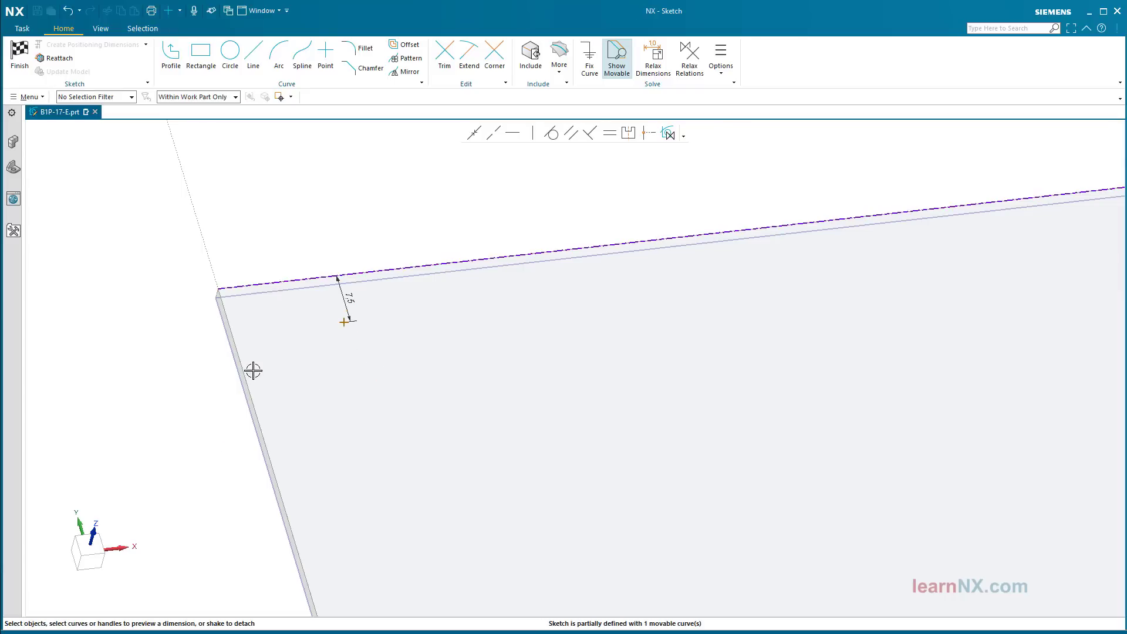
click(212, 257)
click(345, 322)
click(279, 333)
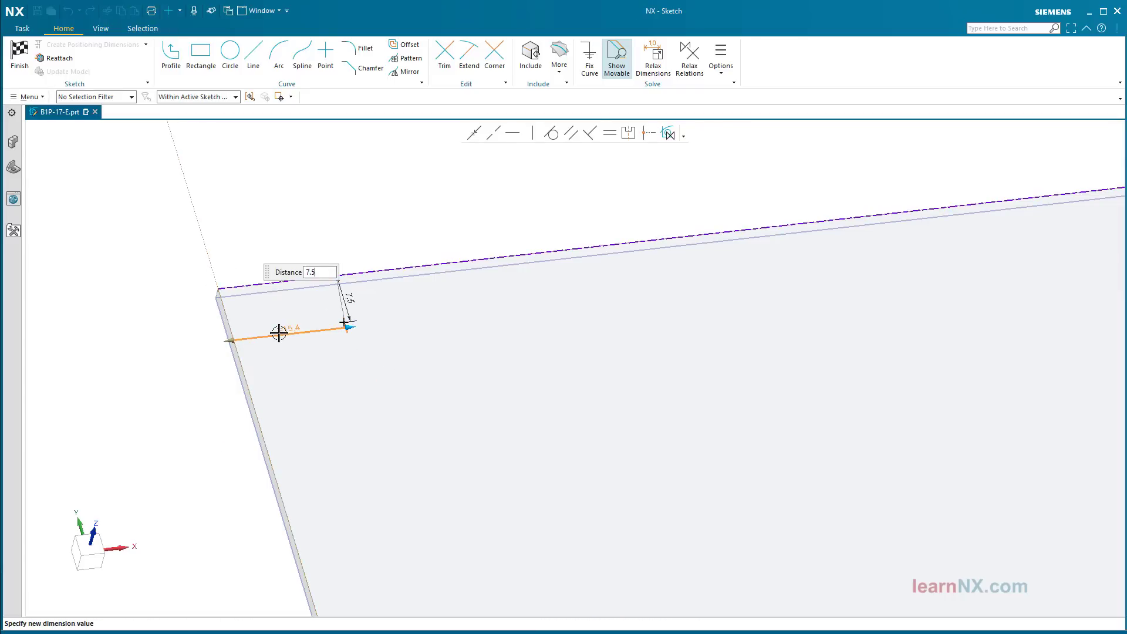
text(7.5)
key(Return)
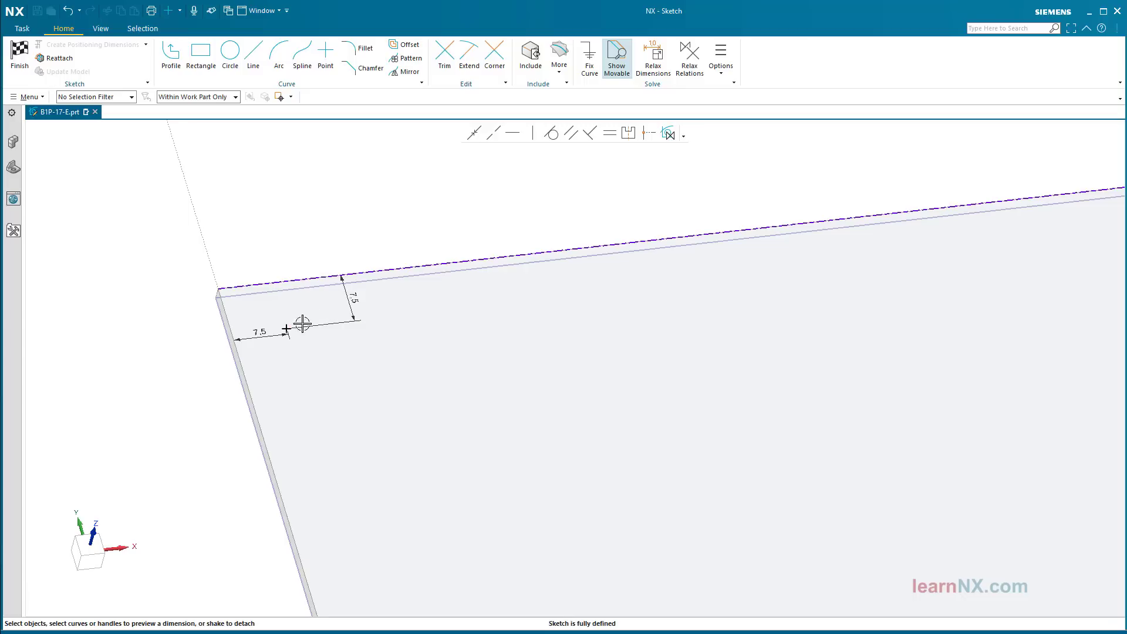
drag(259, 332, 284, 388)
Step: Finish the point sketch and create the four M6 clearance holes through the plate corners
click(27, 64)
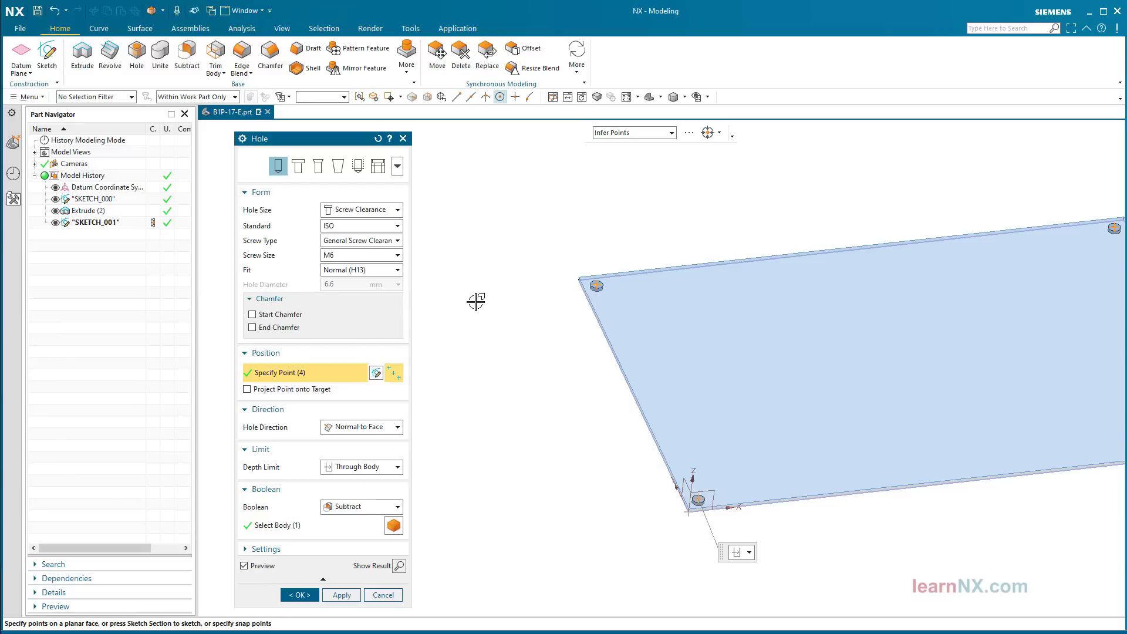
key(ctrl+f)
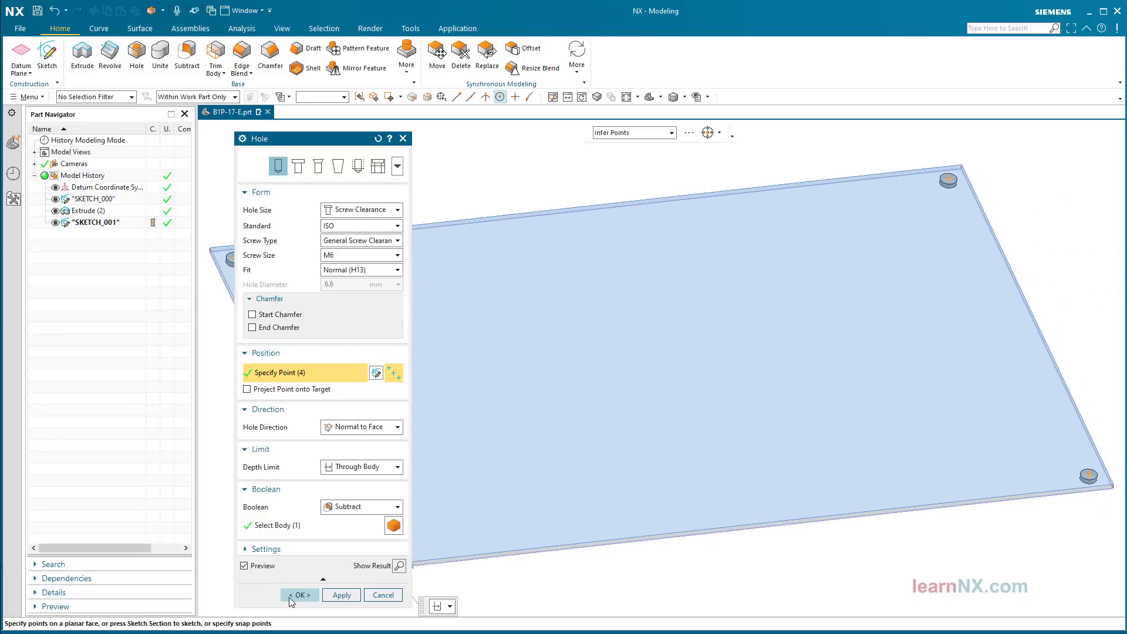
click(298, 595)
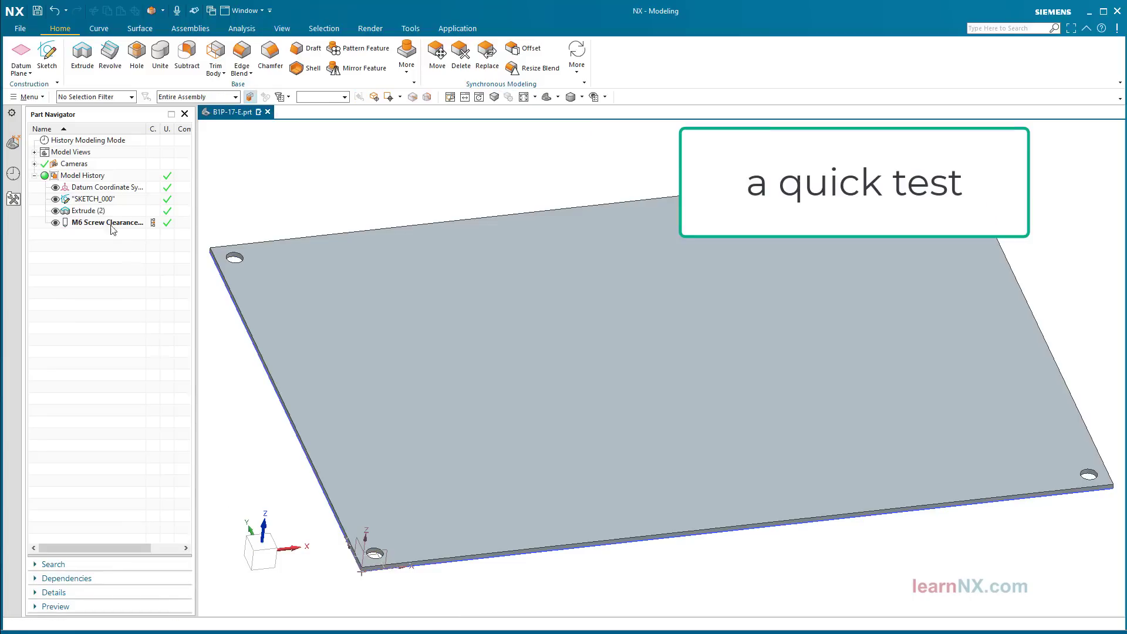
double_click(94, 199)
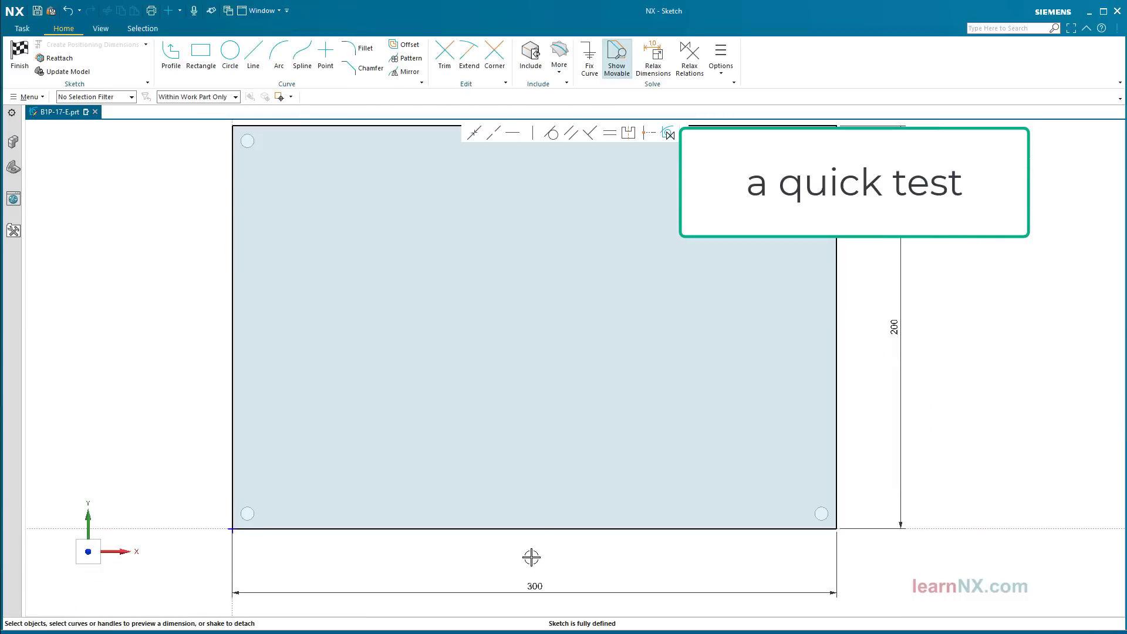
Step: Change the plate width from 300 to 177 to check the holes follow, then undo it
double_click(538, 587)
drag(832, 589, 590, 567)
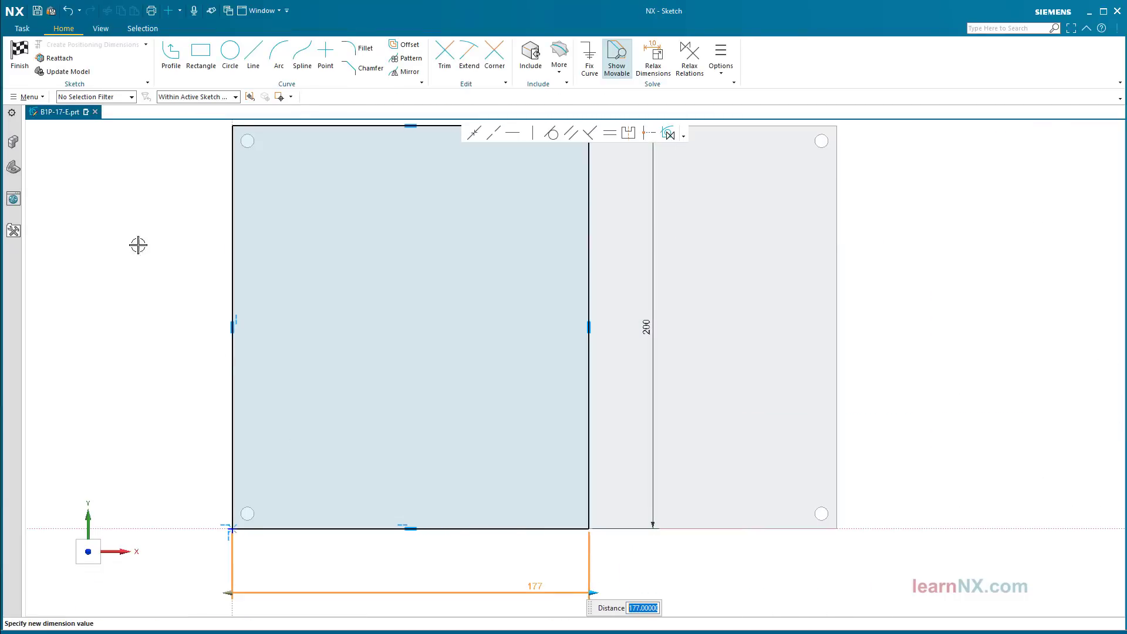
click(23, 66)
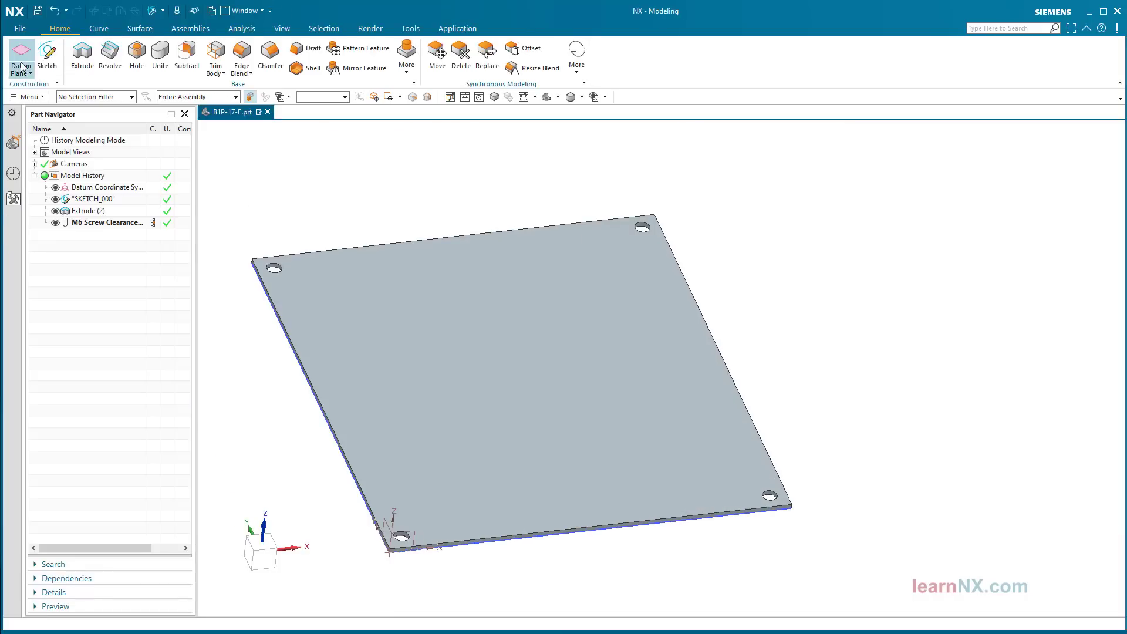
click(55, 12)
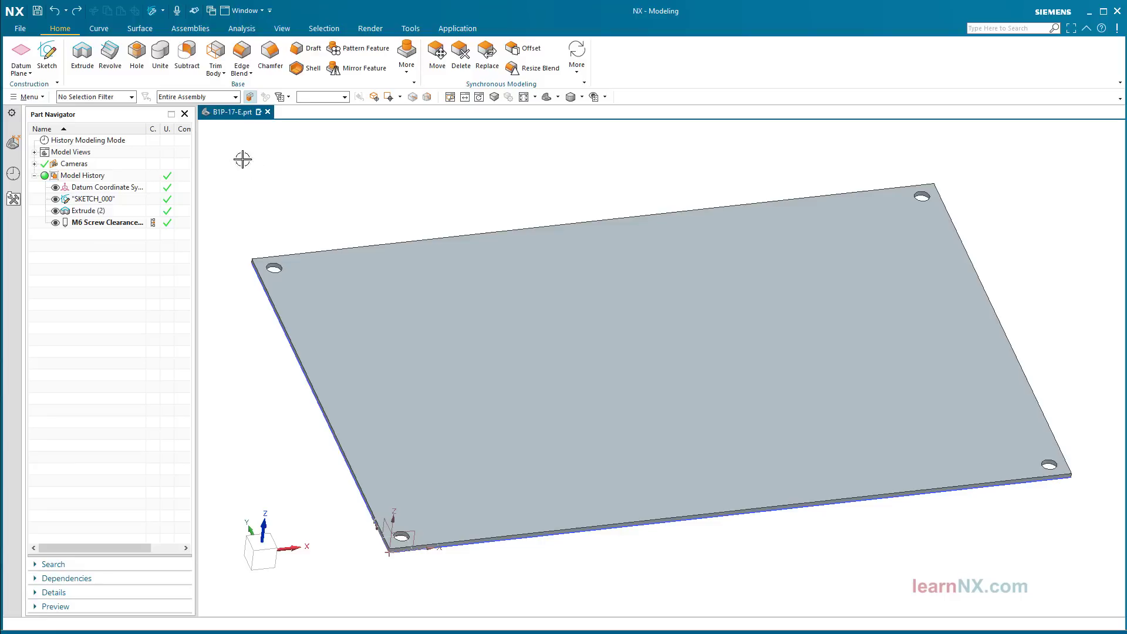
Step: Start a new Hole with a custom 5 mm diameter and begin a sketch for its position
click(140, 63)
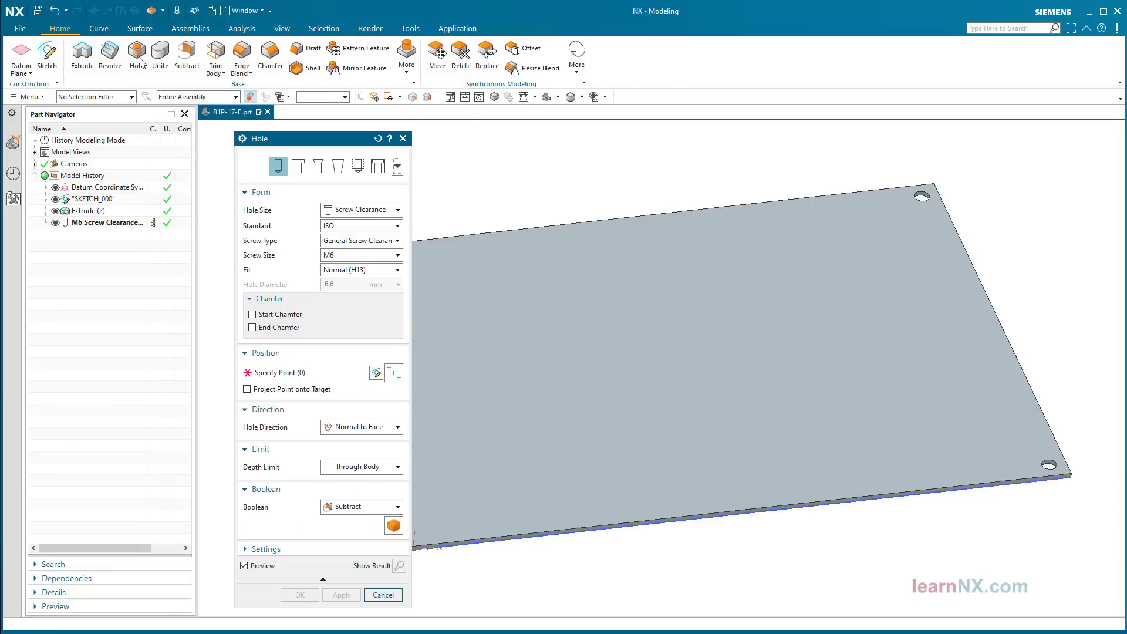
click(372, 213)
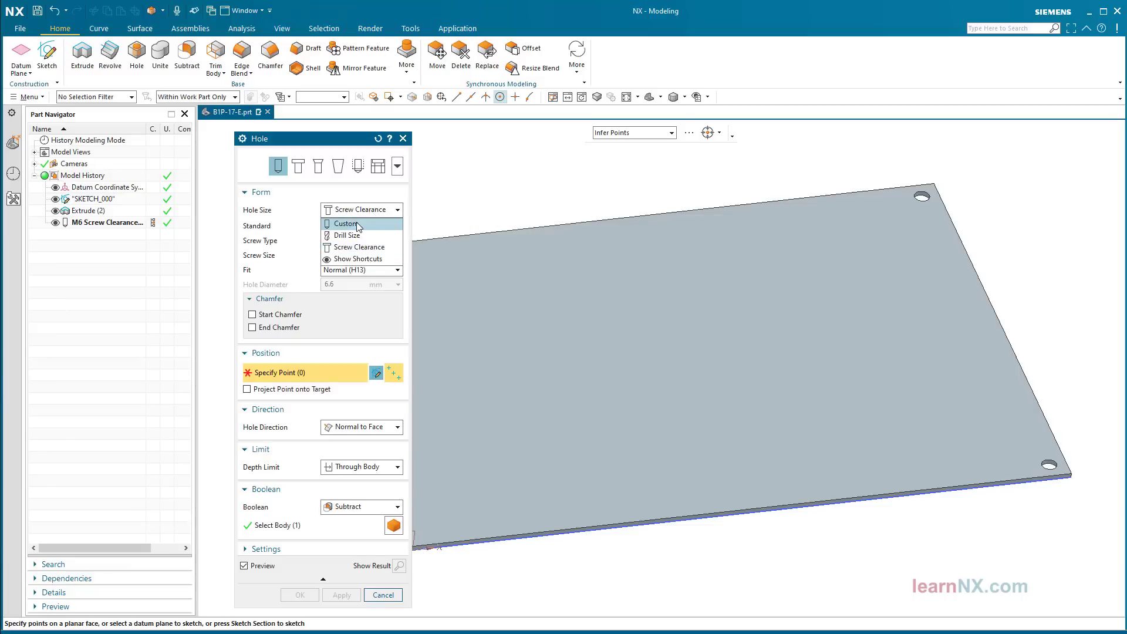
click(357, 223)
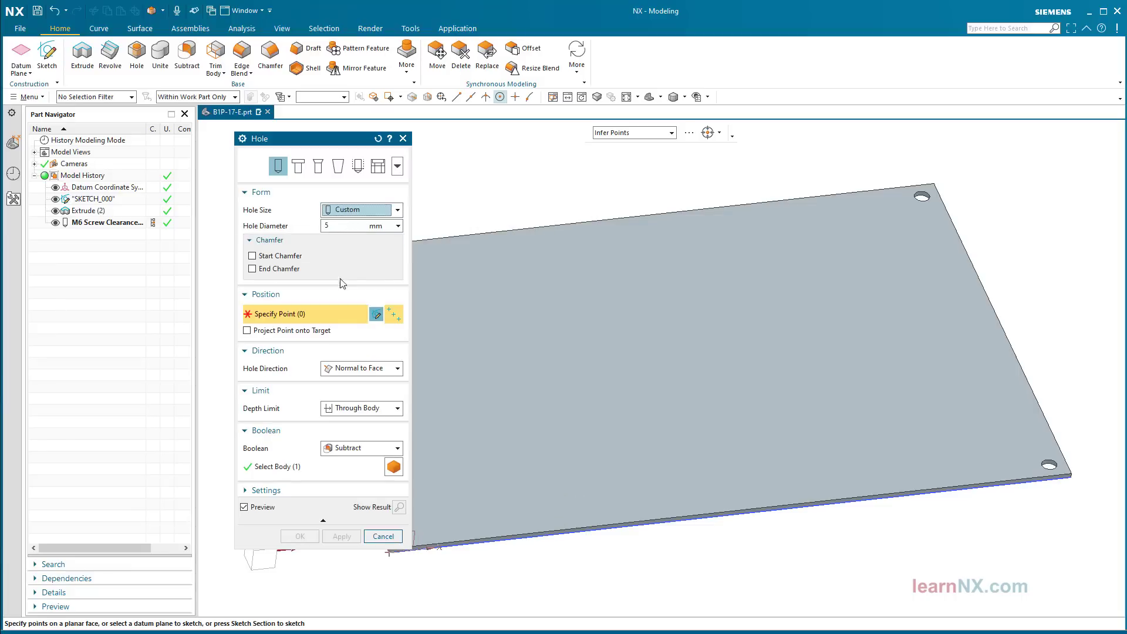
click(377, 315)
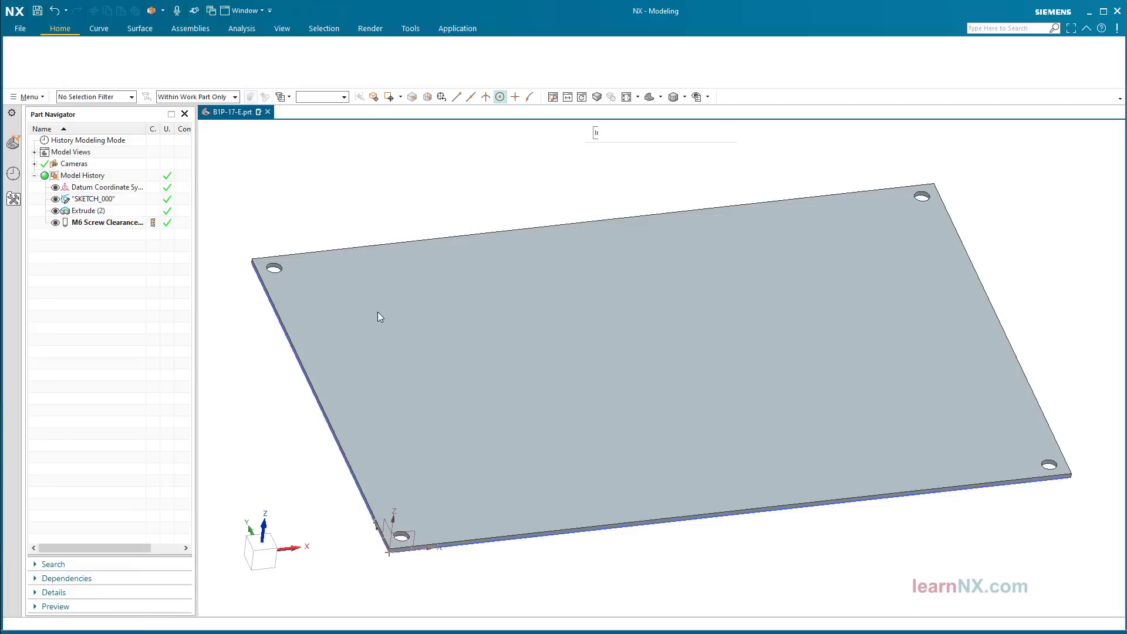
scroll(296, 486, up, 5)
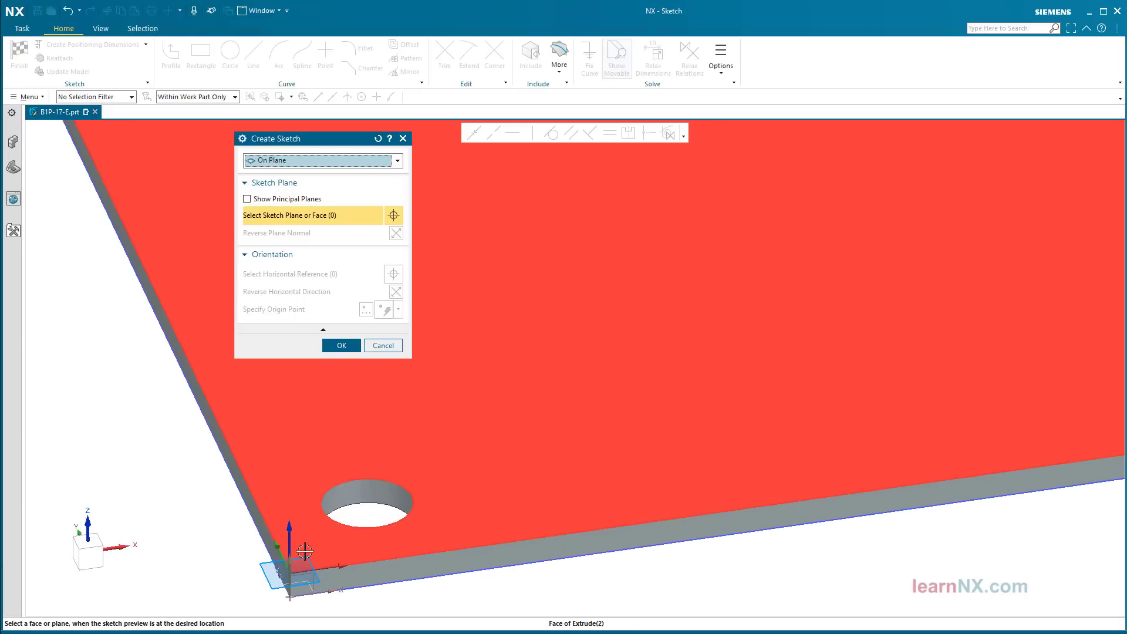
Step: Place the hole sketch on the plate's top face and add a single point
click(319, 440)
click(326, 345)
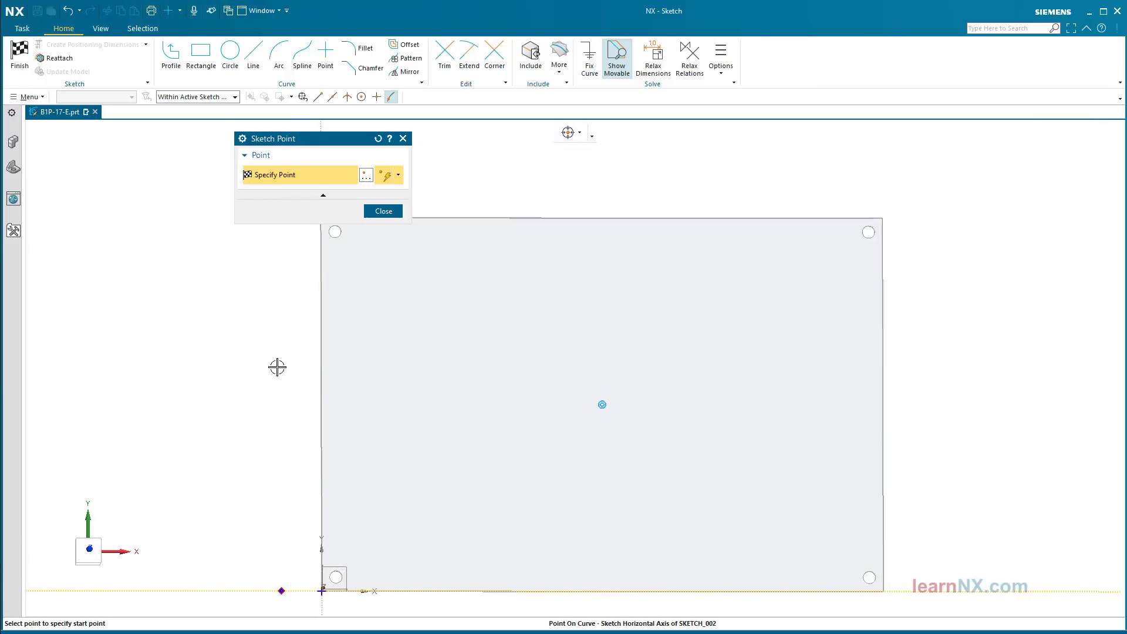
click(644, 406)
key(Escape)
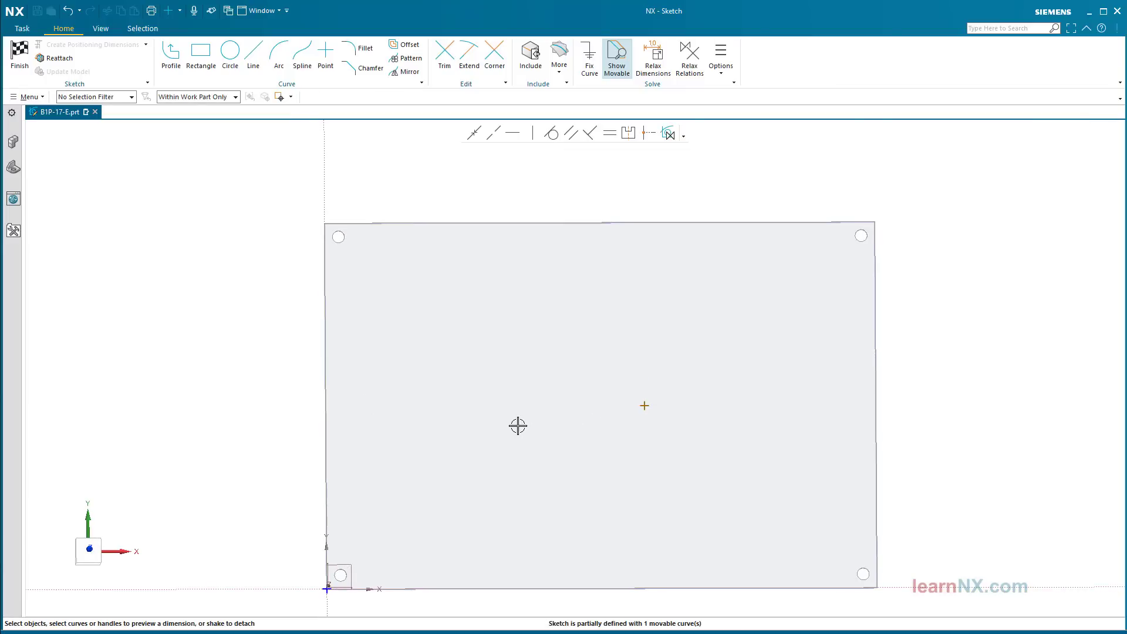
Step: Constrain the point to the midpoints of the top and right edges, centring it on the plate
click(668, 136)
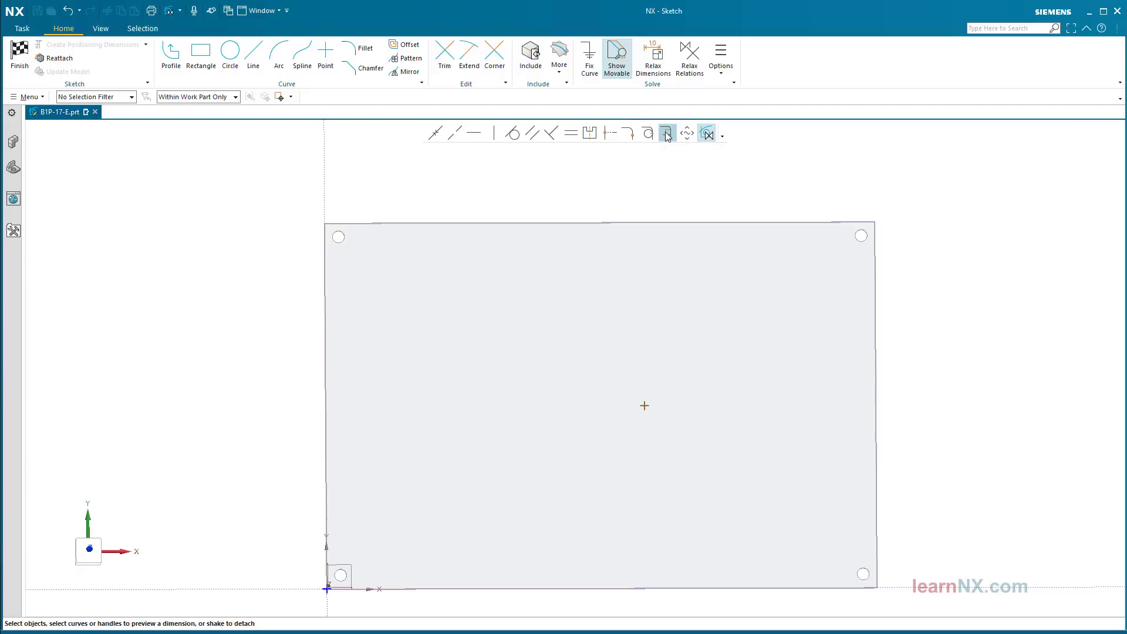
middle_drag(640, 186, 639, 124)
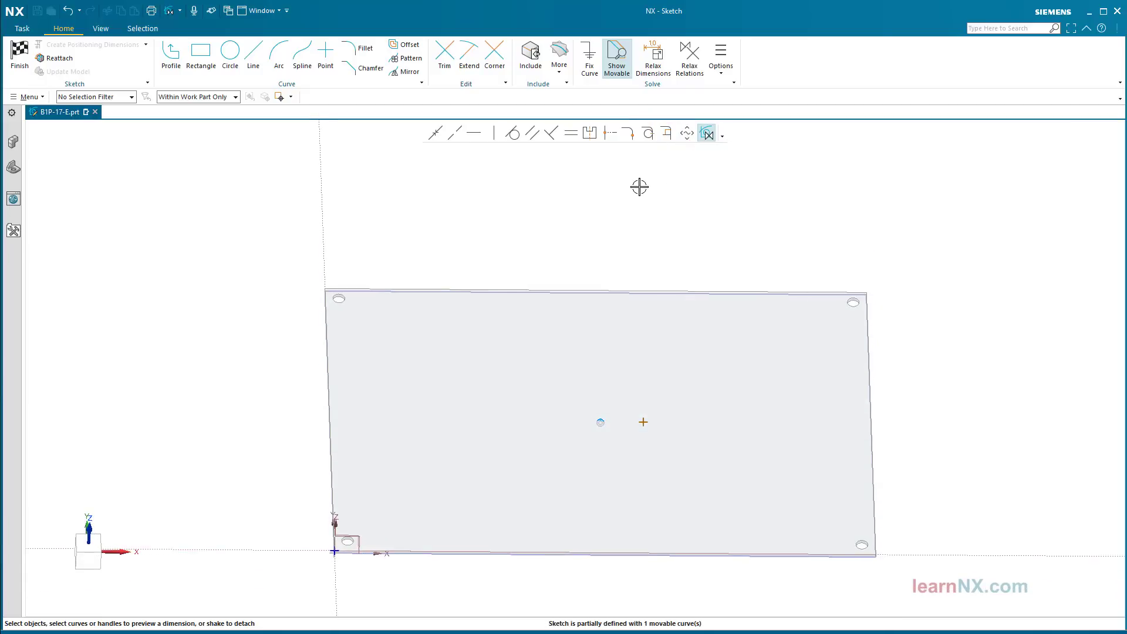
click(664, 287)
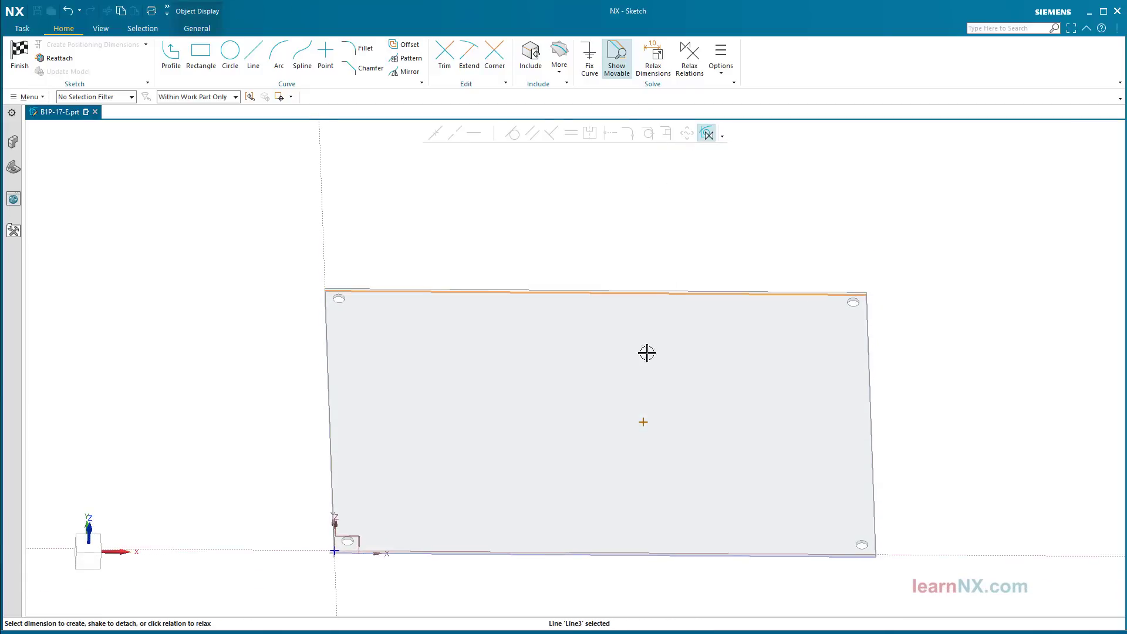
click(646, 420)
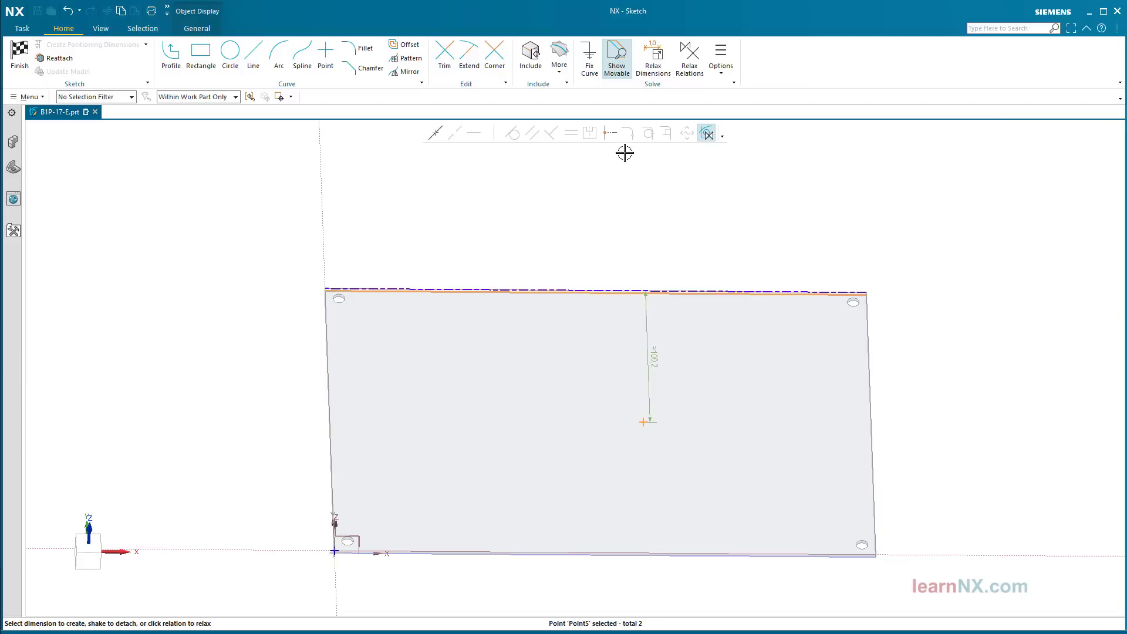
click(611, 134)
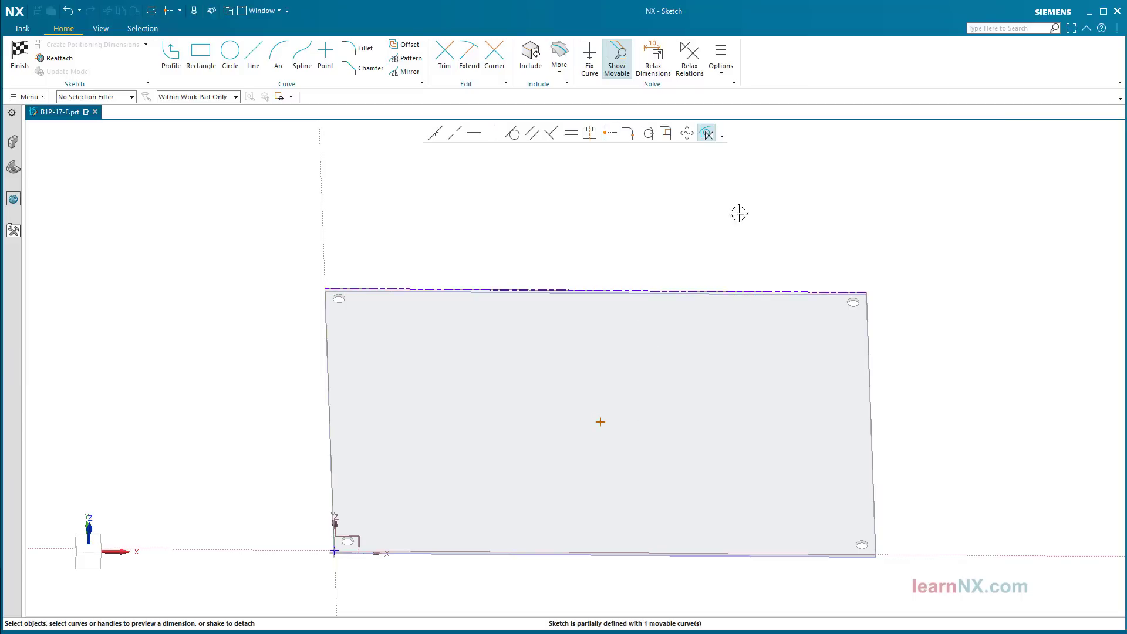
mouse_move(871, 294)
mouse_down()
mouse_move(887, 297)
mouse_move(836, 332)
mouse_up()
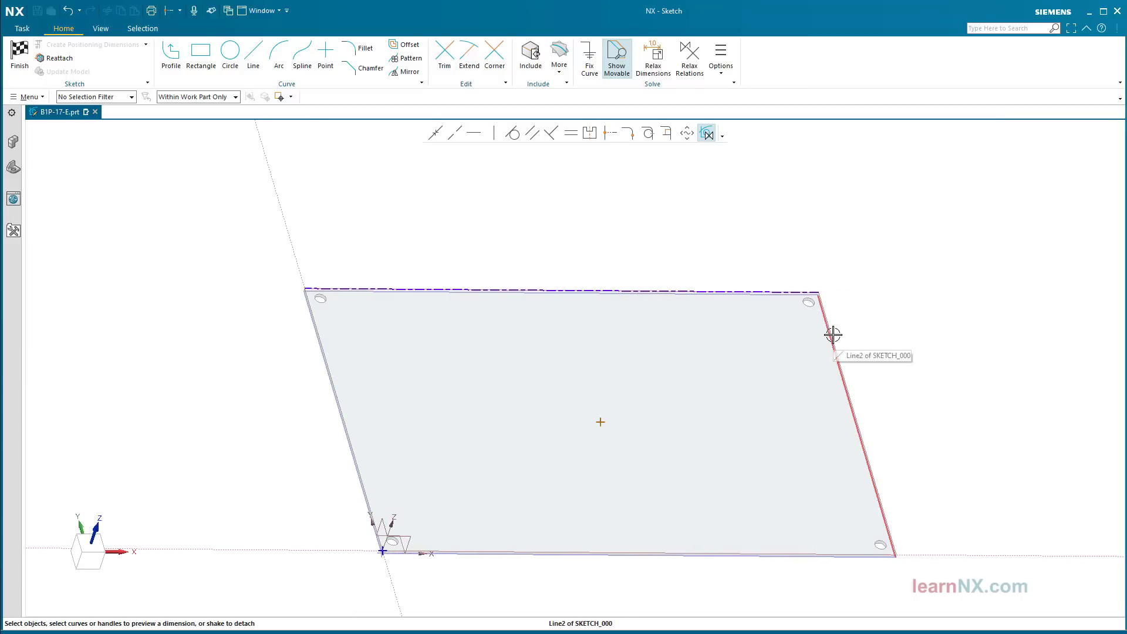
click(836, 333)
click(601, 422)
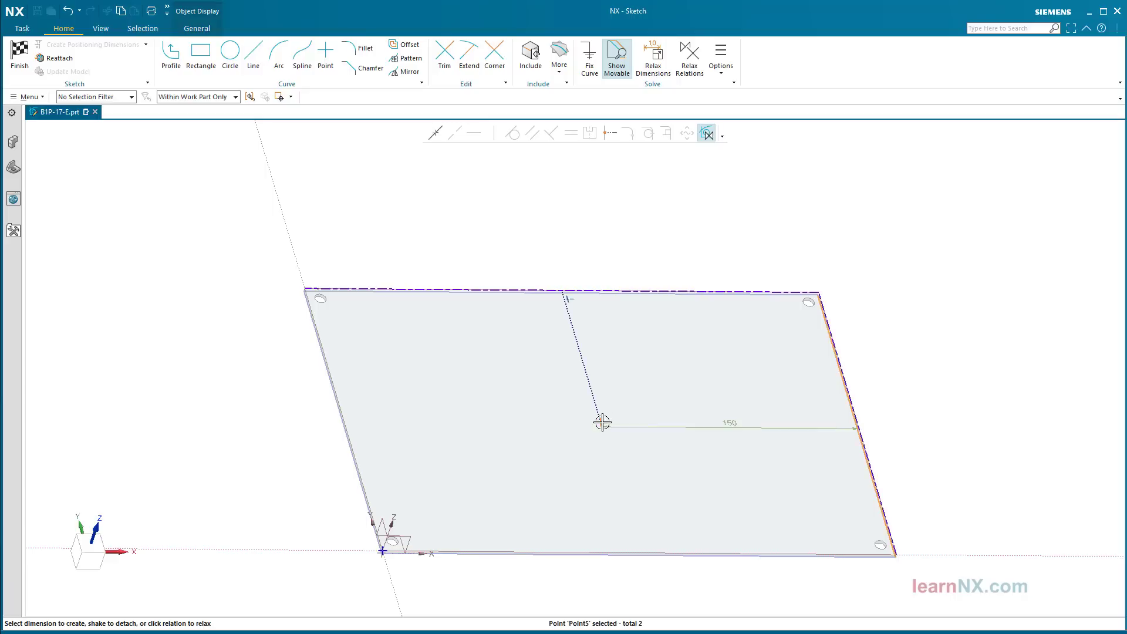
click(610, 134)
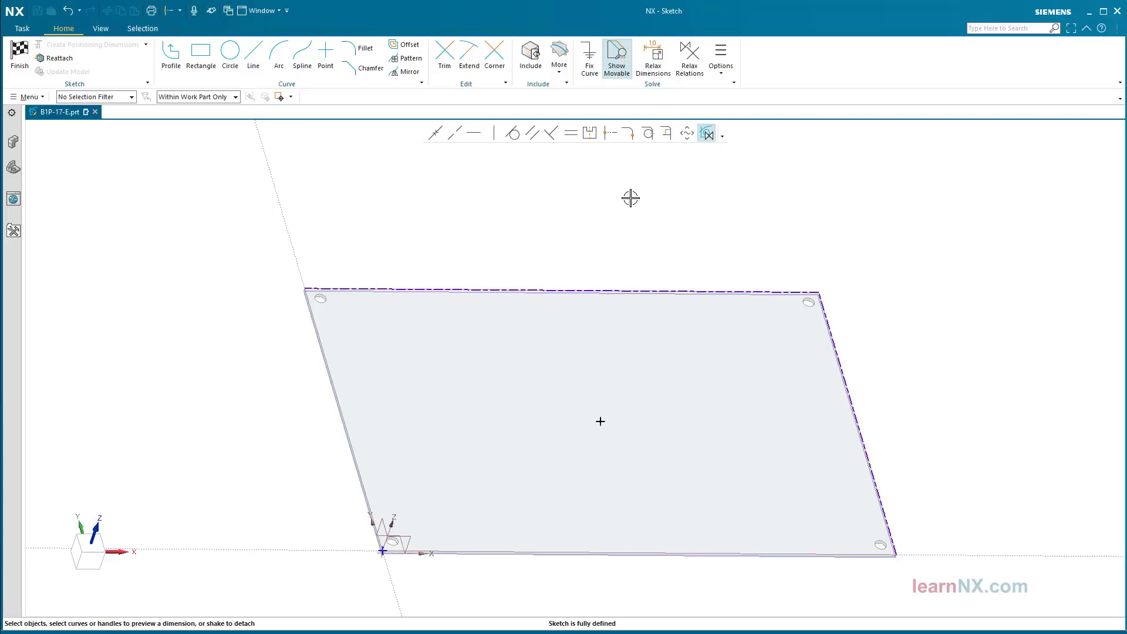
Step: Show persistent relations, finish the sketch, and create the Ø5 through-hole at the centre
click(722, 73)
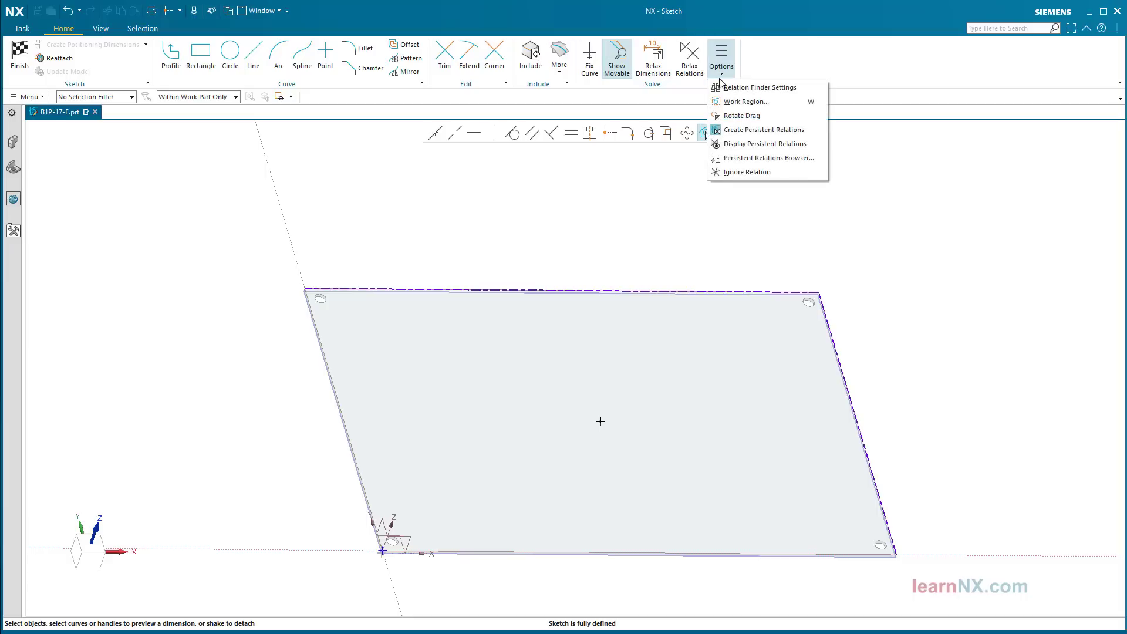
click(748, 144)
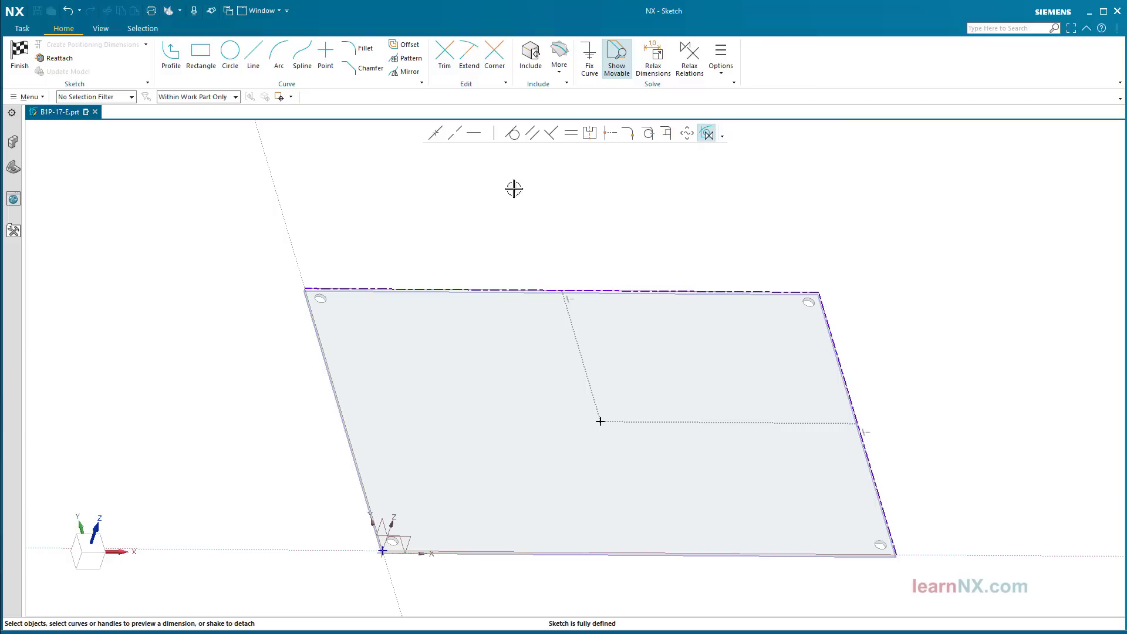
click(19, 53)
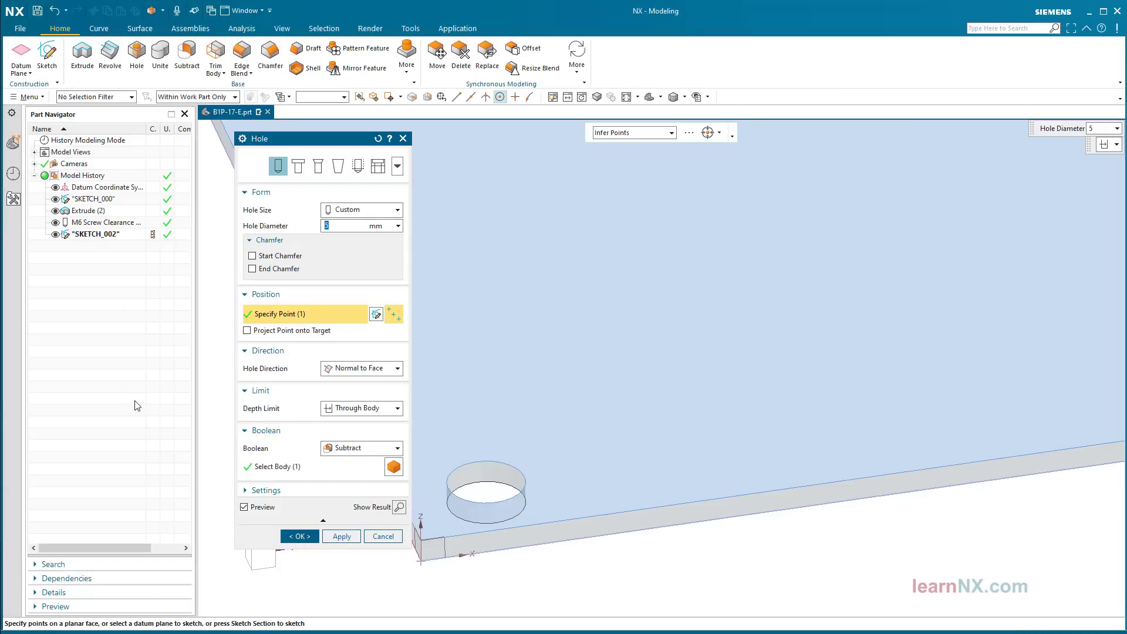
click(299, 536)
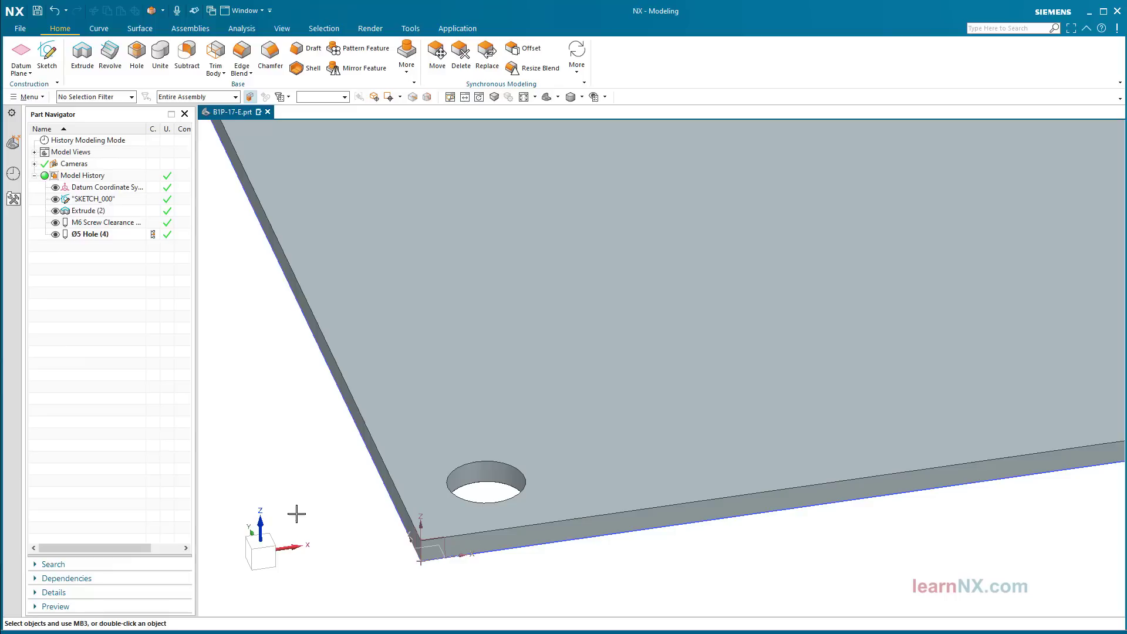
key(ctrl+f)
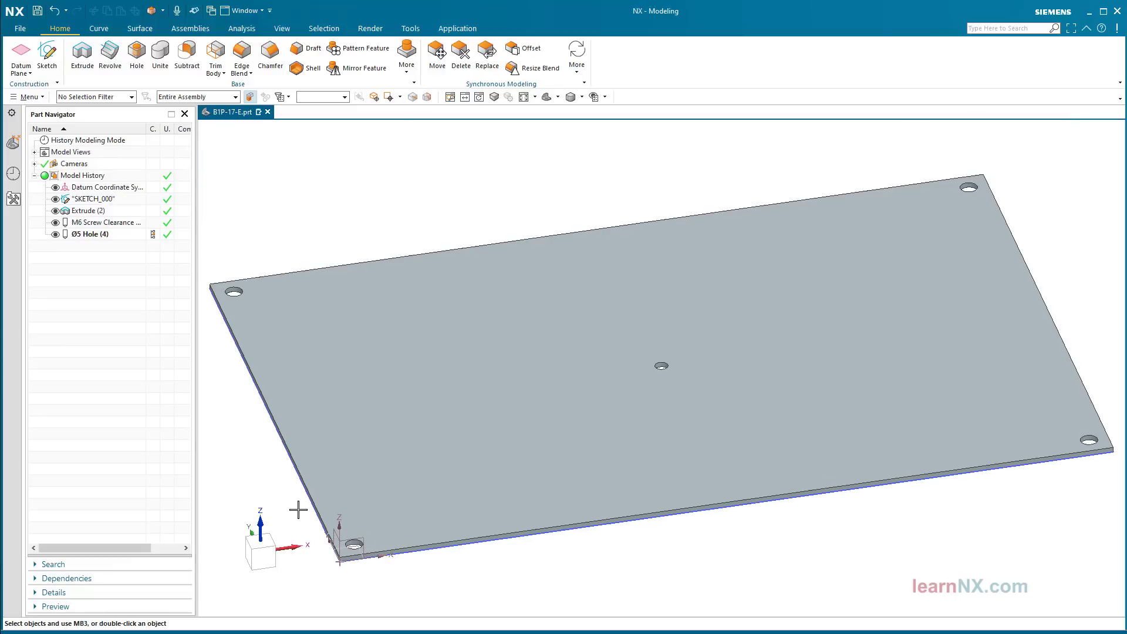
double_click(99, 201)
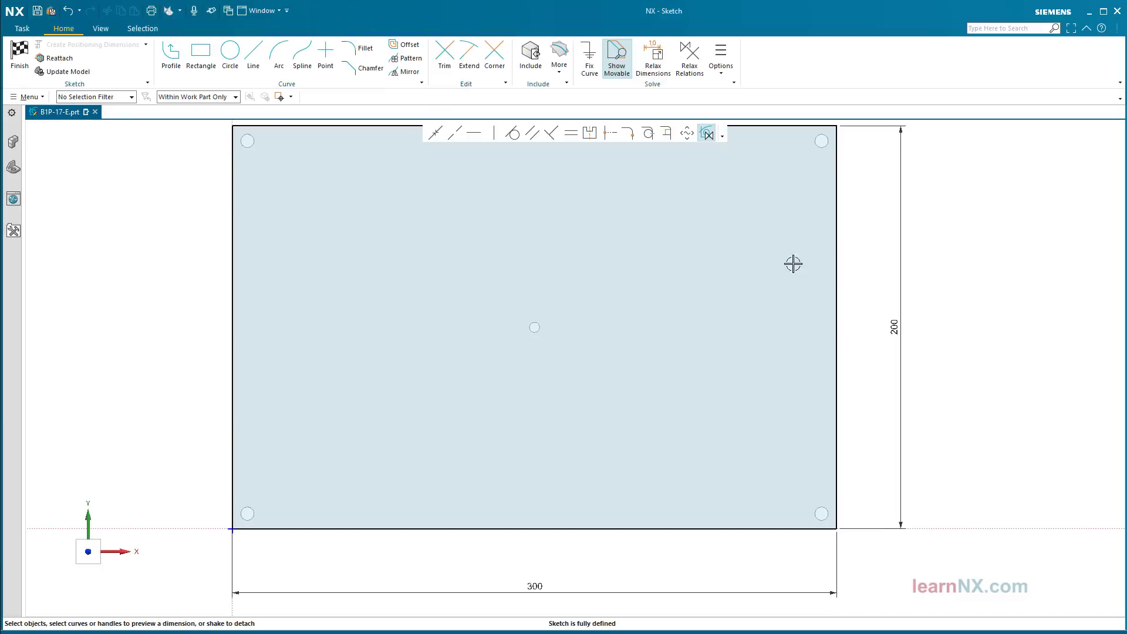
double_click(893, 326)
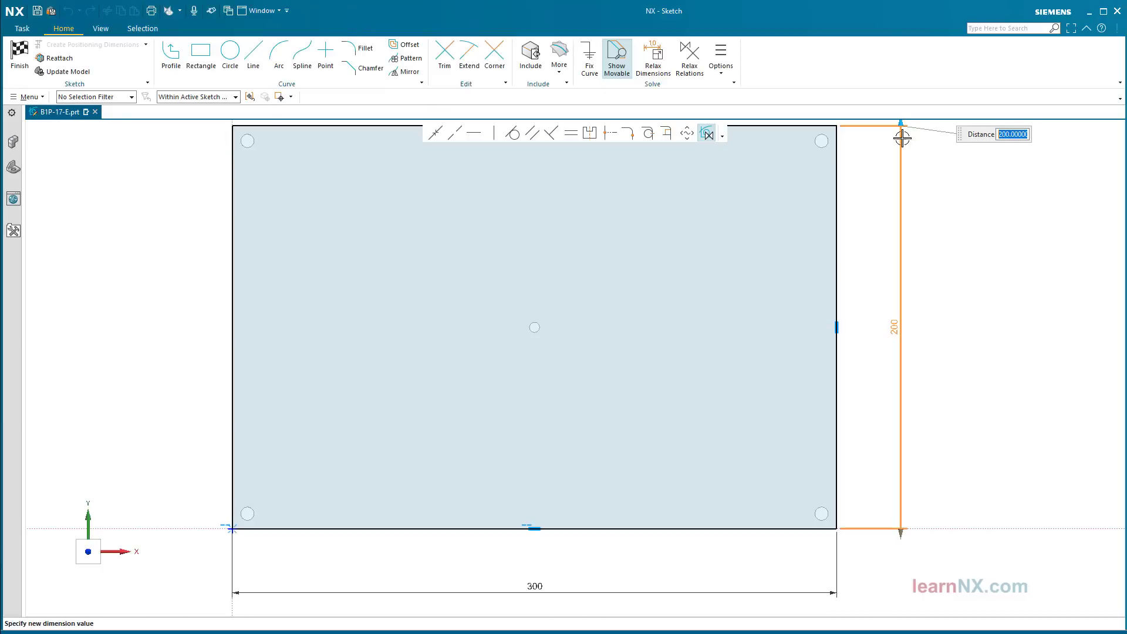
drag(902, 122, 900, 324)
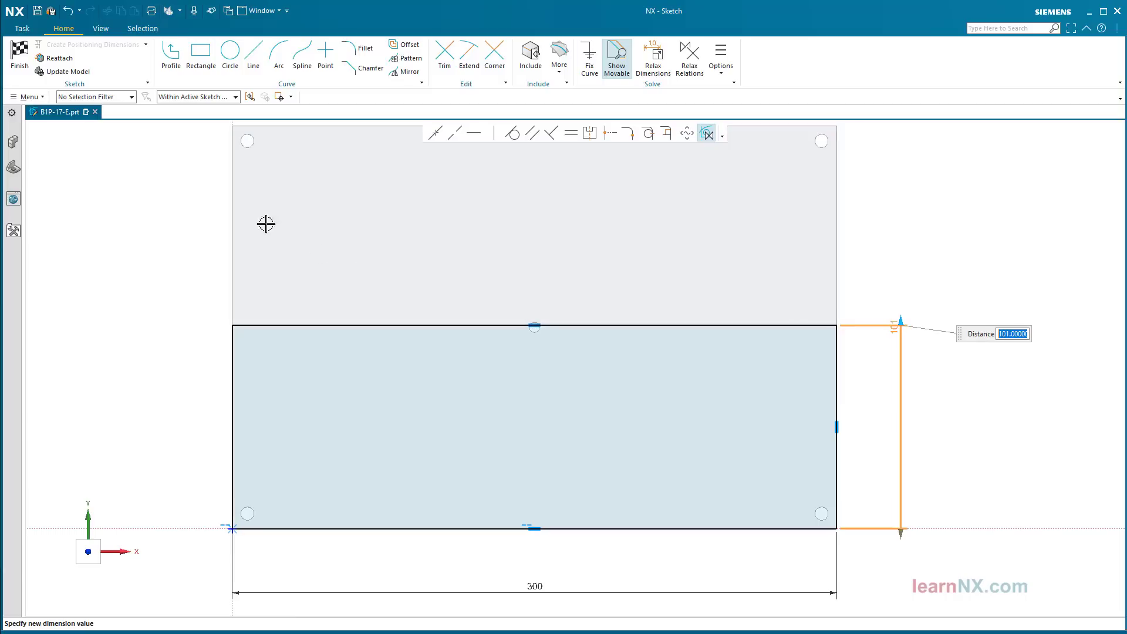
key(Return)
click(24, 56)
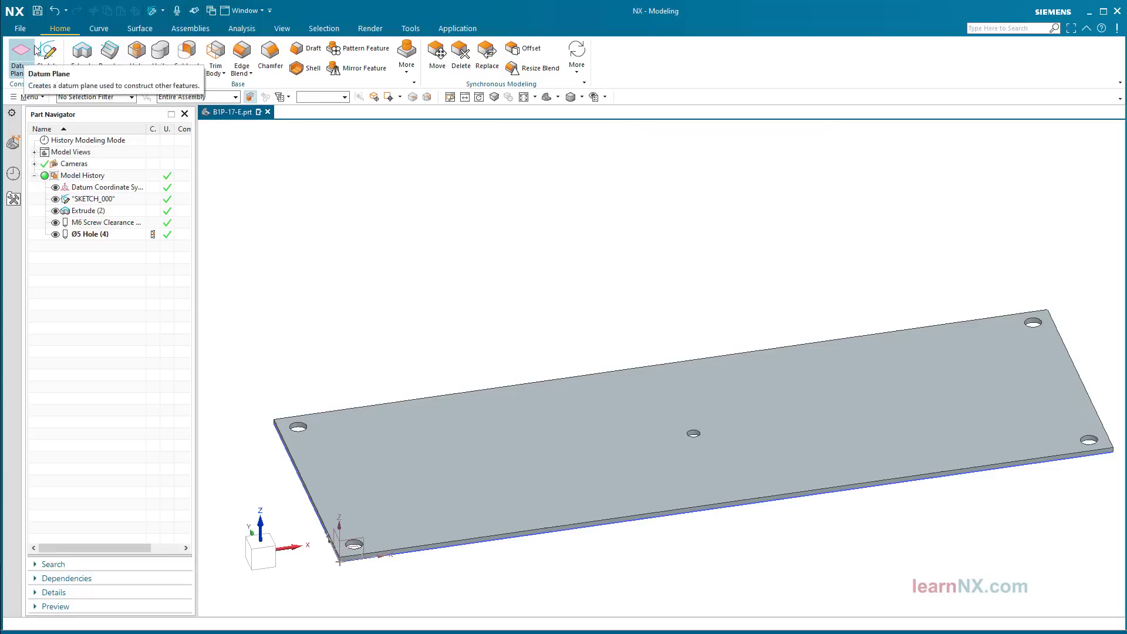
click(54, 11)
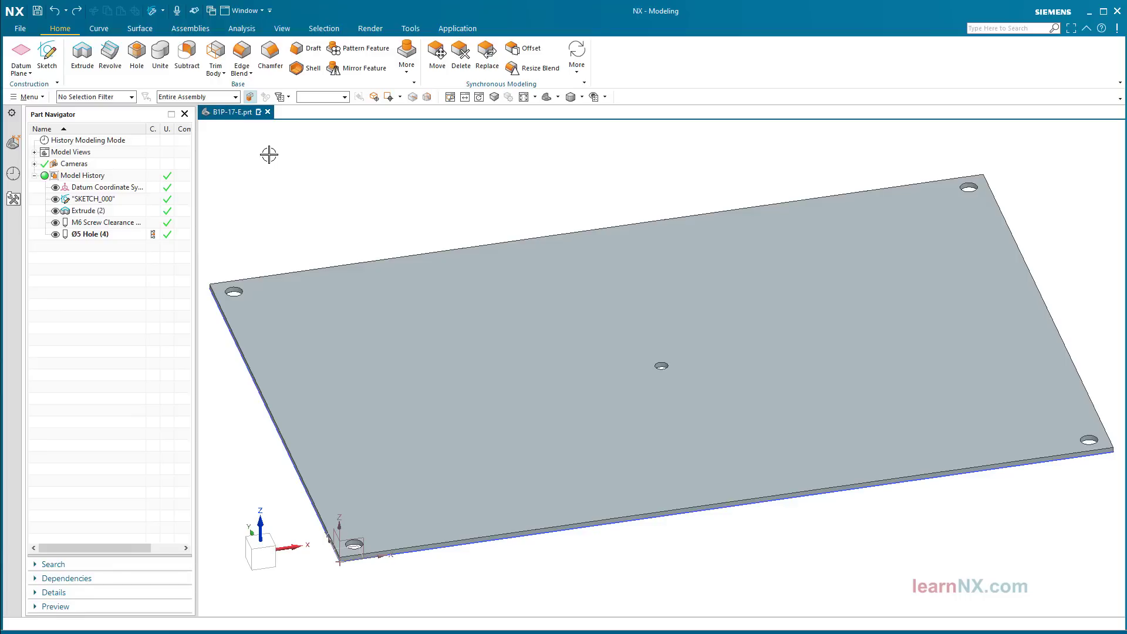
Step: Pattern the Ø5 Hole (4) linearly along the X axis, with a second direction along Z
click(365, 48)
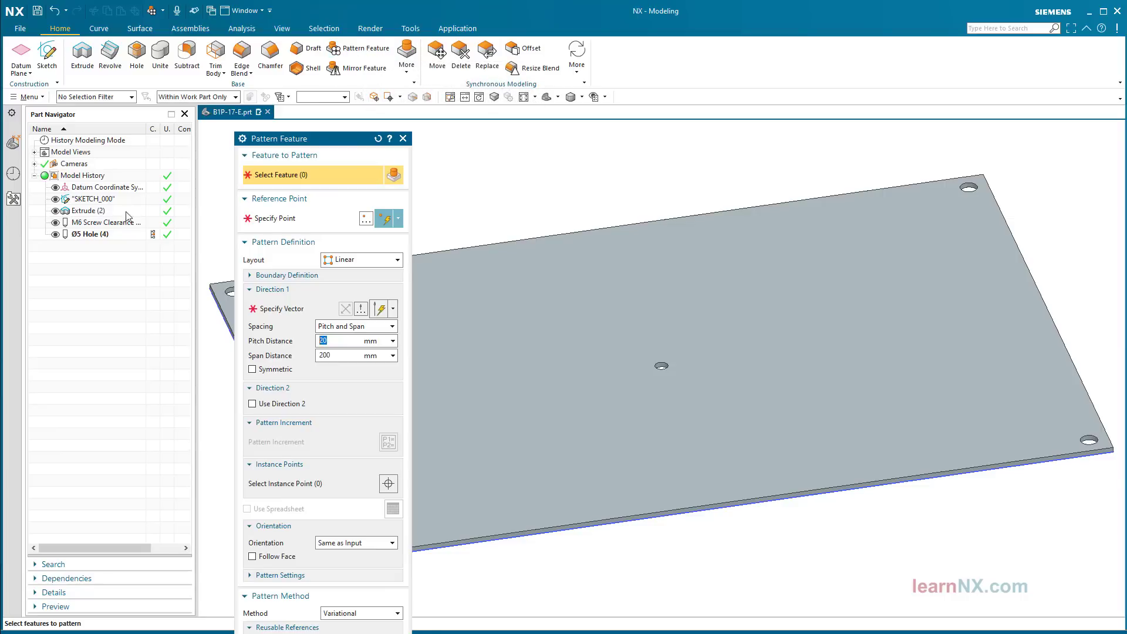
click(91, 235)
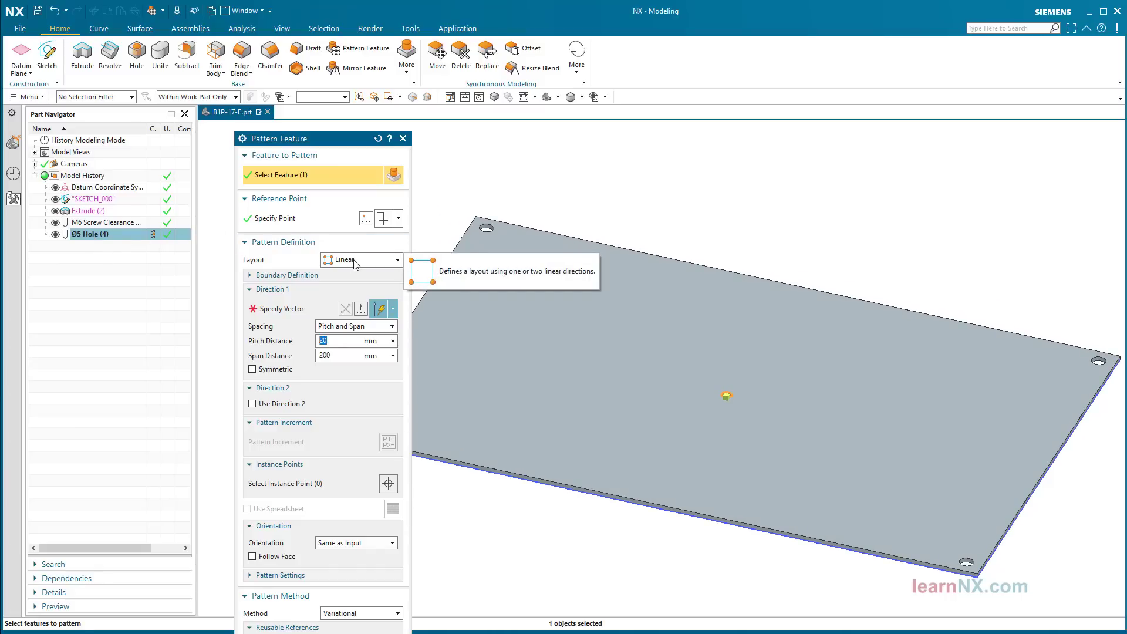
click(290, 305)
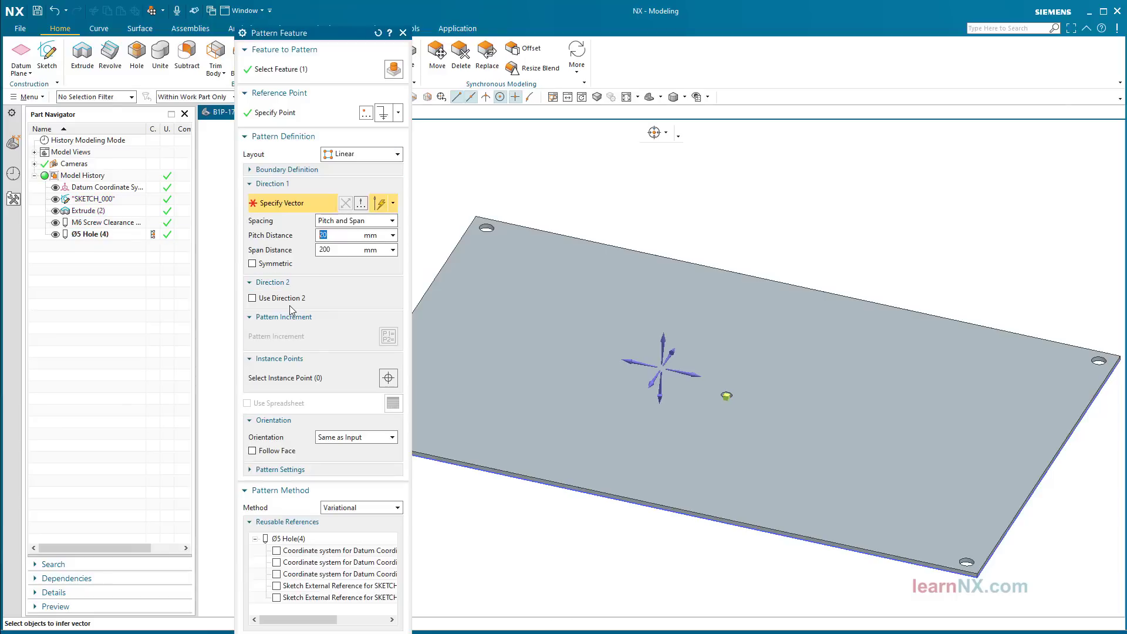
click(696, 380)
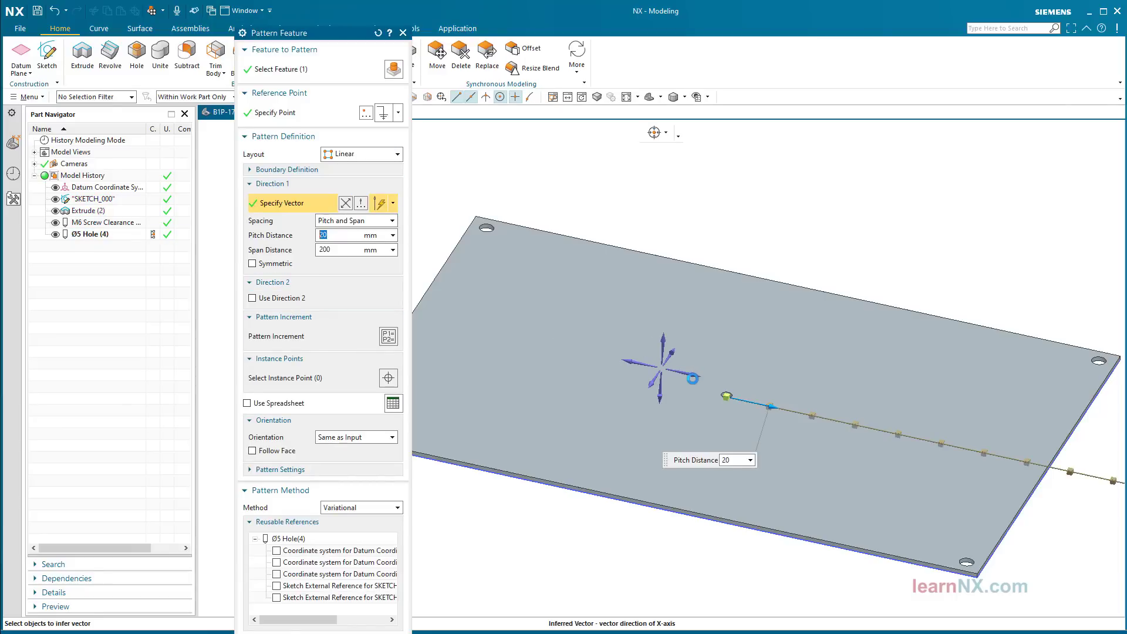
click(258, 299)
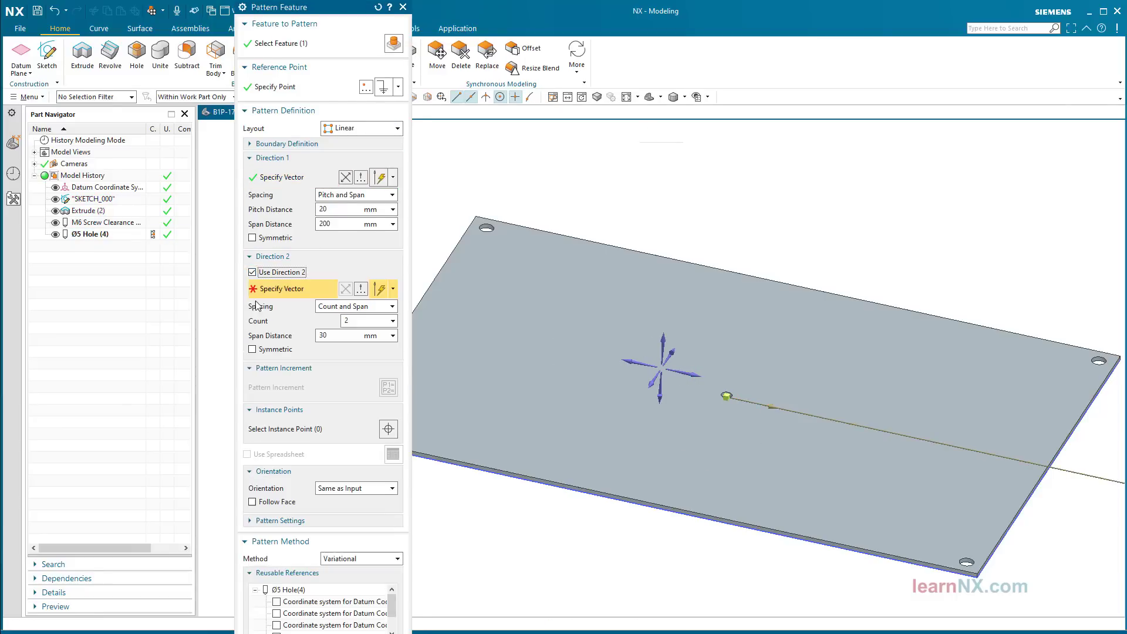
click(670, 349)
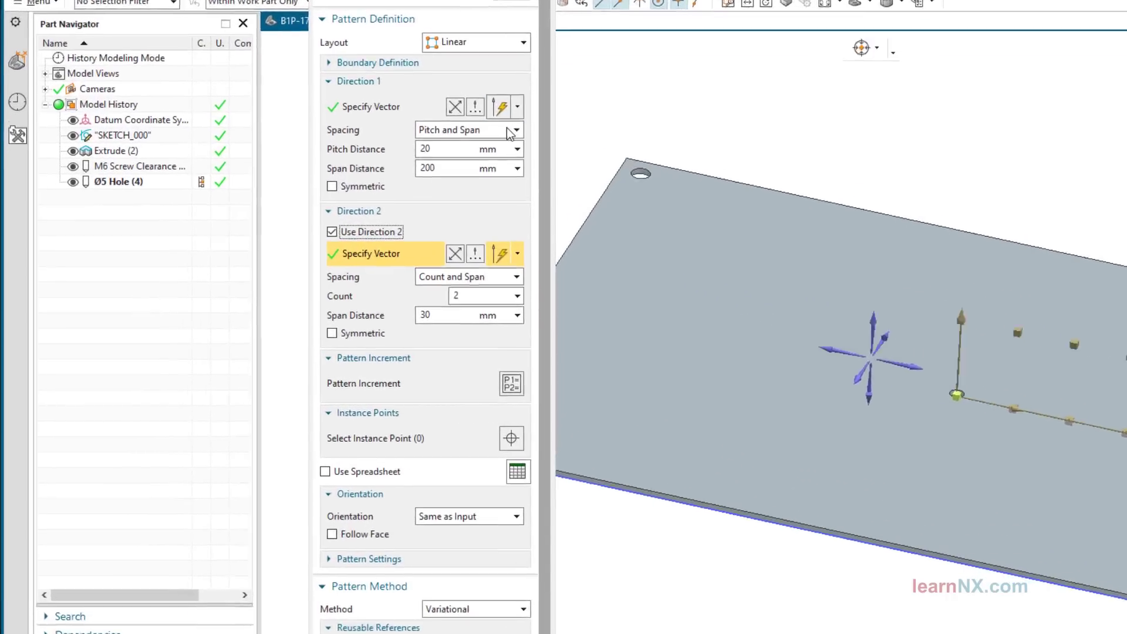
Step: Switch both directions to Count and Pitch and set the first direction to 15 holes at 7 mm
click(510, 130)
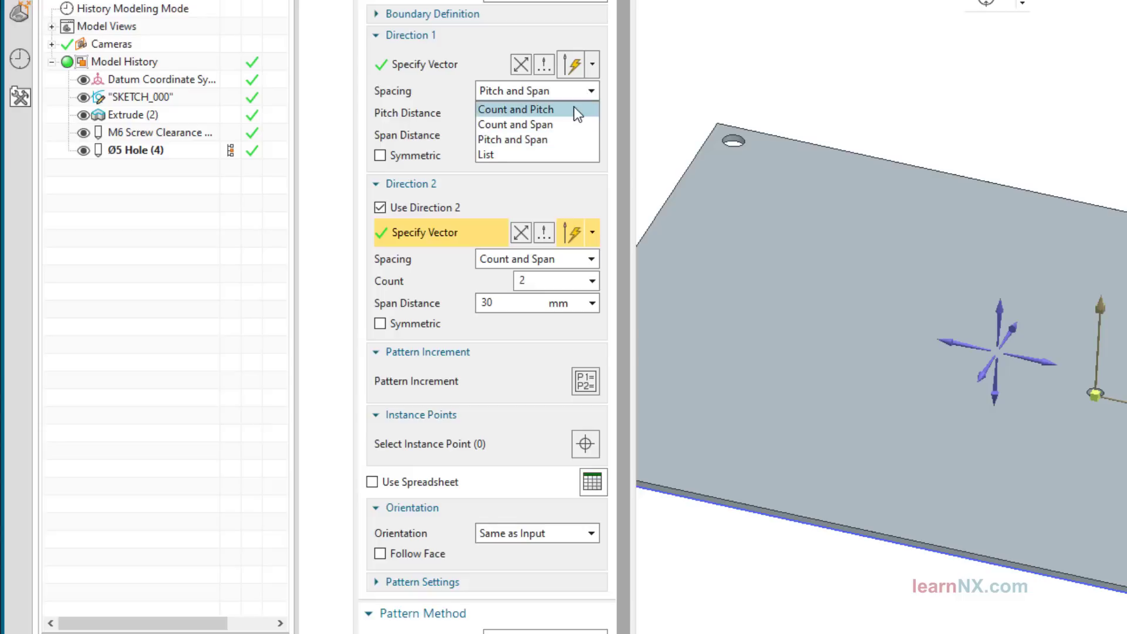
click(579, 113)
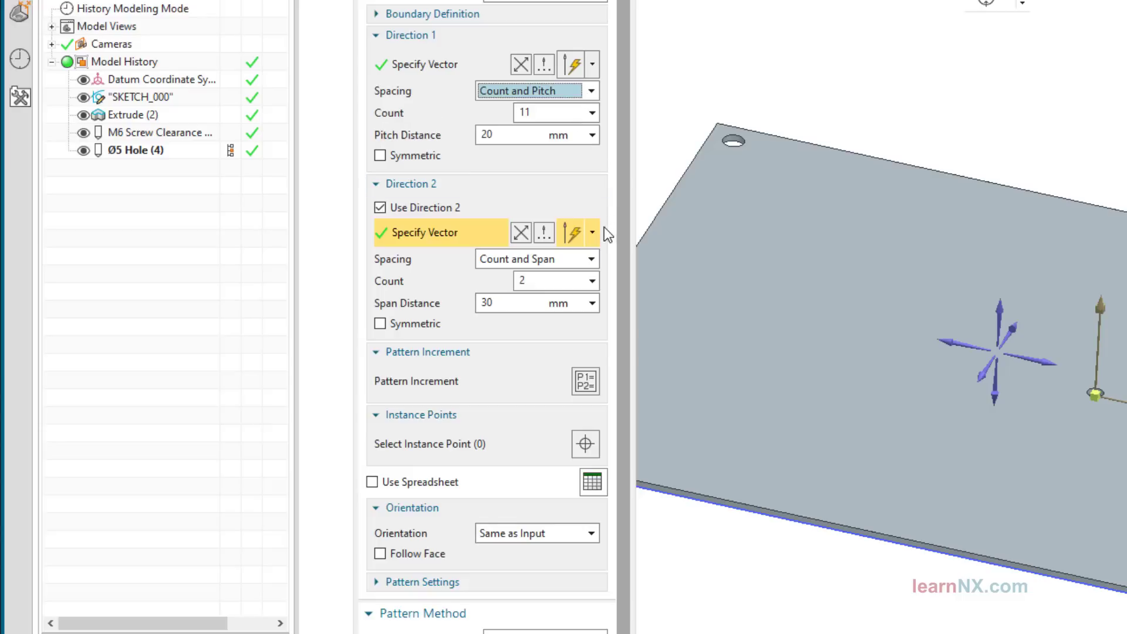
click(591, 262)
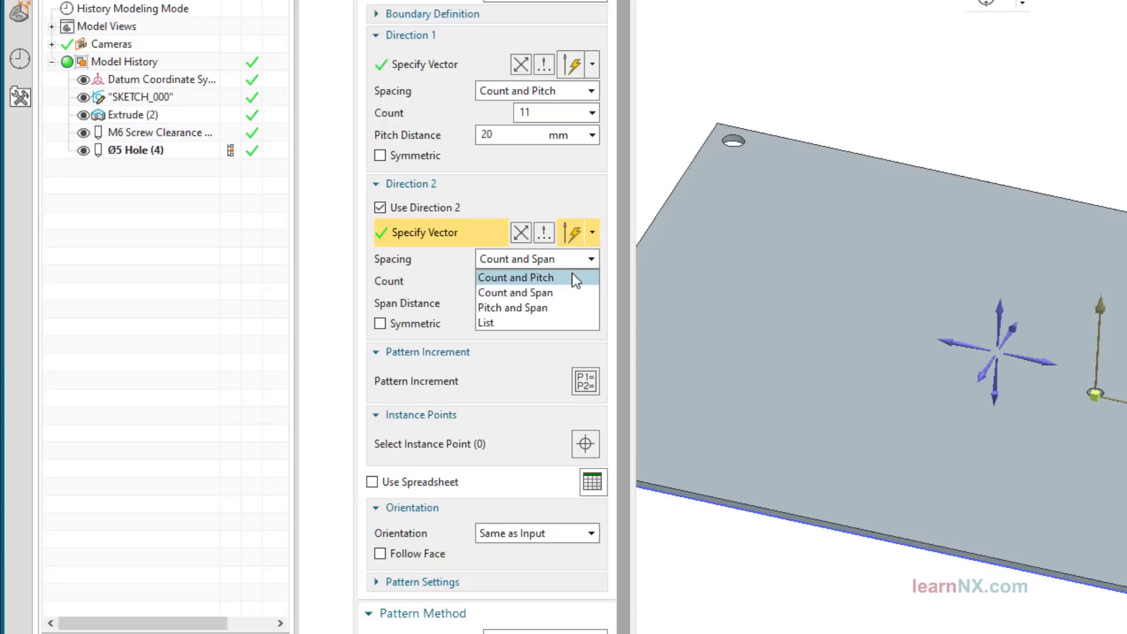
click(576, 278)
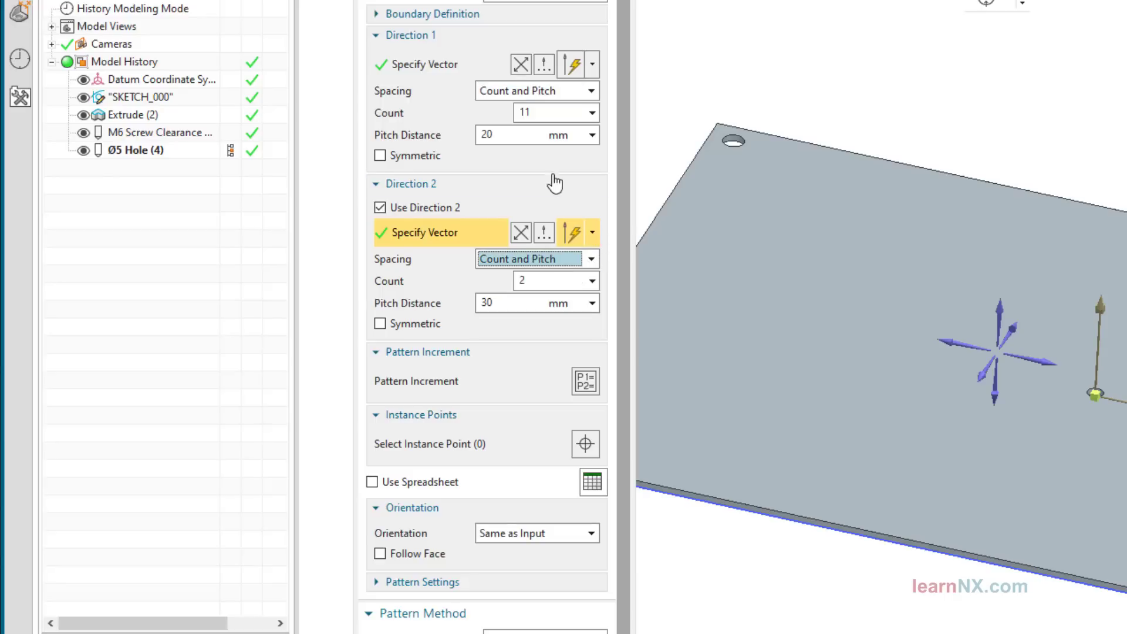
drag(540, 112, 502, 117)
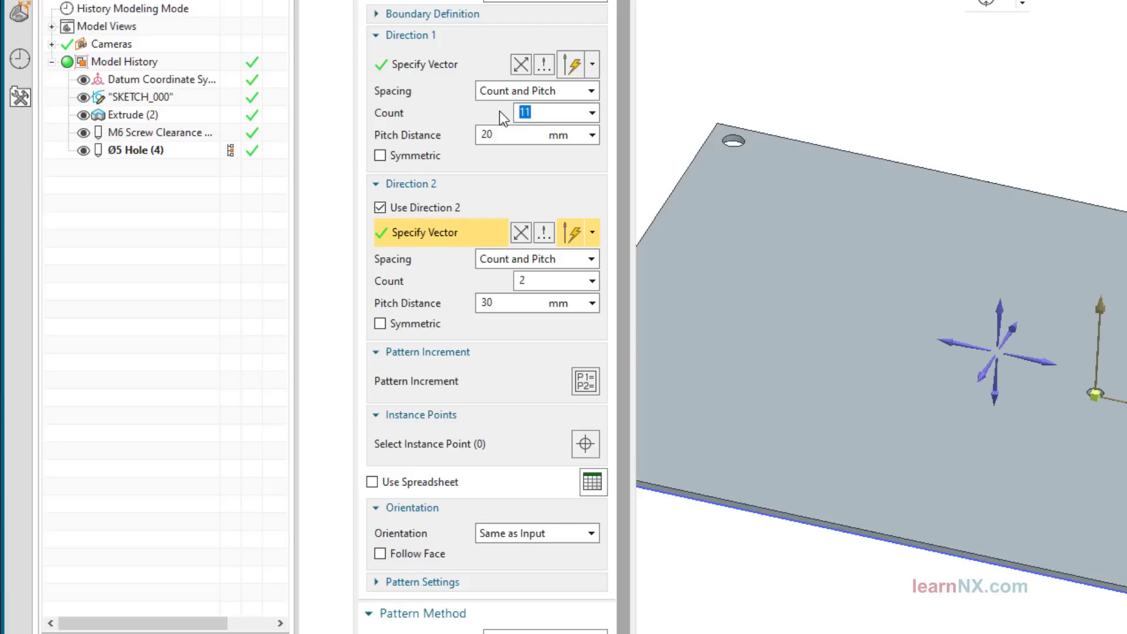
text(15)
key(Tab)
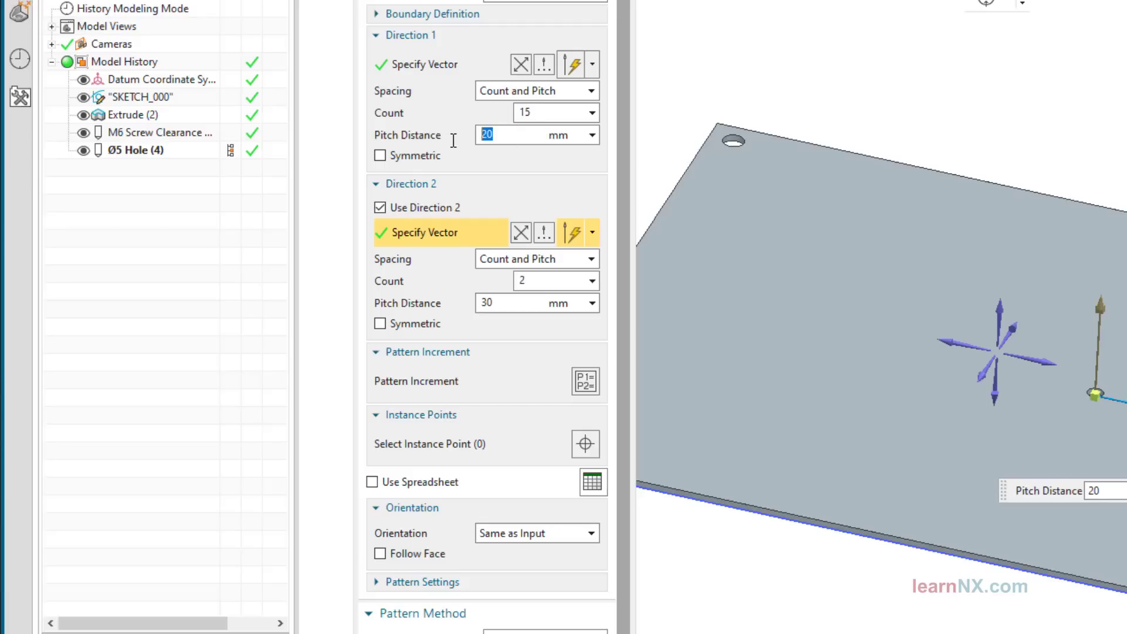
text(7)
key(Return)
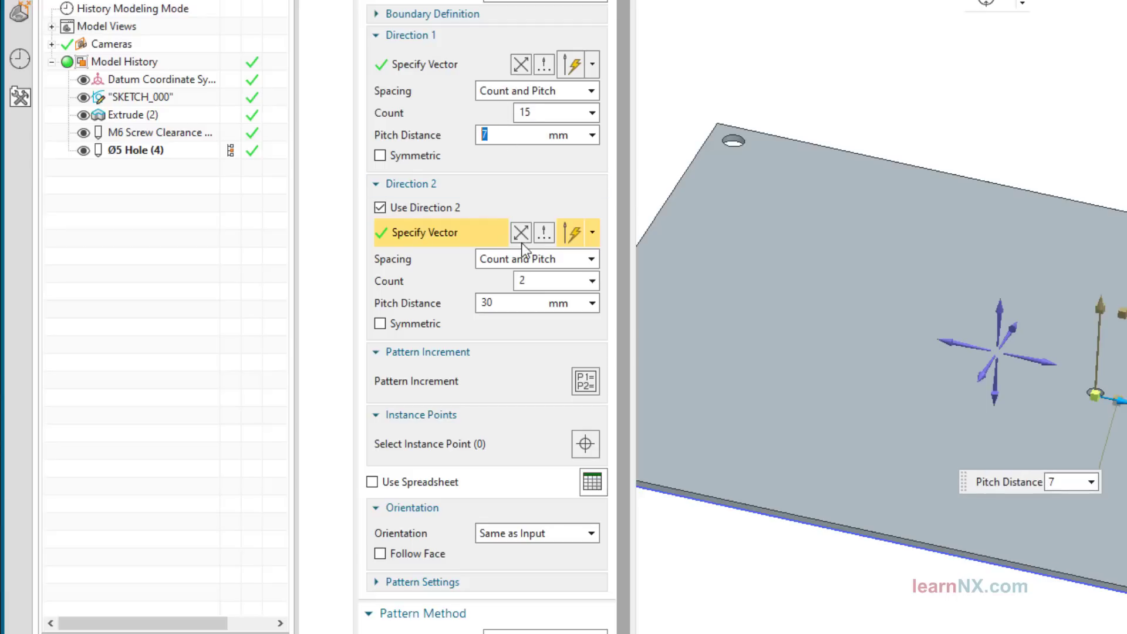
Step: Set the second direction to 15 holes at 7 mm across the plate face, keeping the Variational method
drag(545, 287, 498, 273)
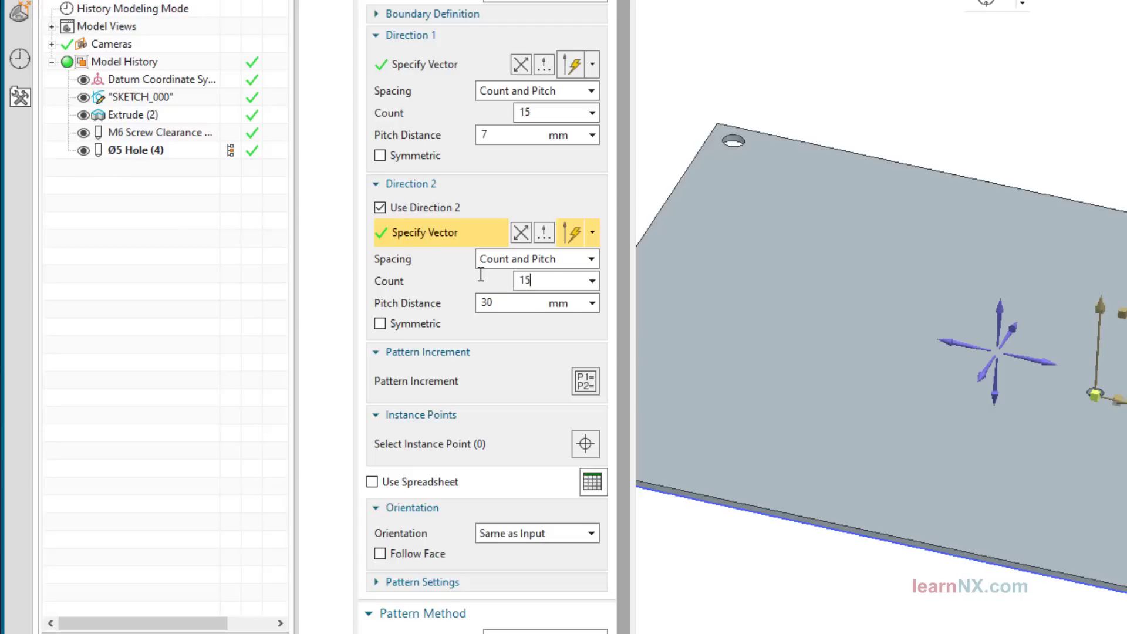
text(15)
key(Return)
drag(487, 302, 457, 302)
text(7)
key(Return)
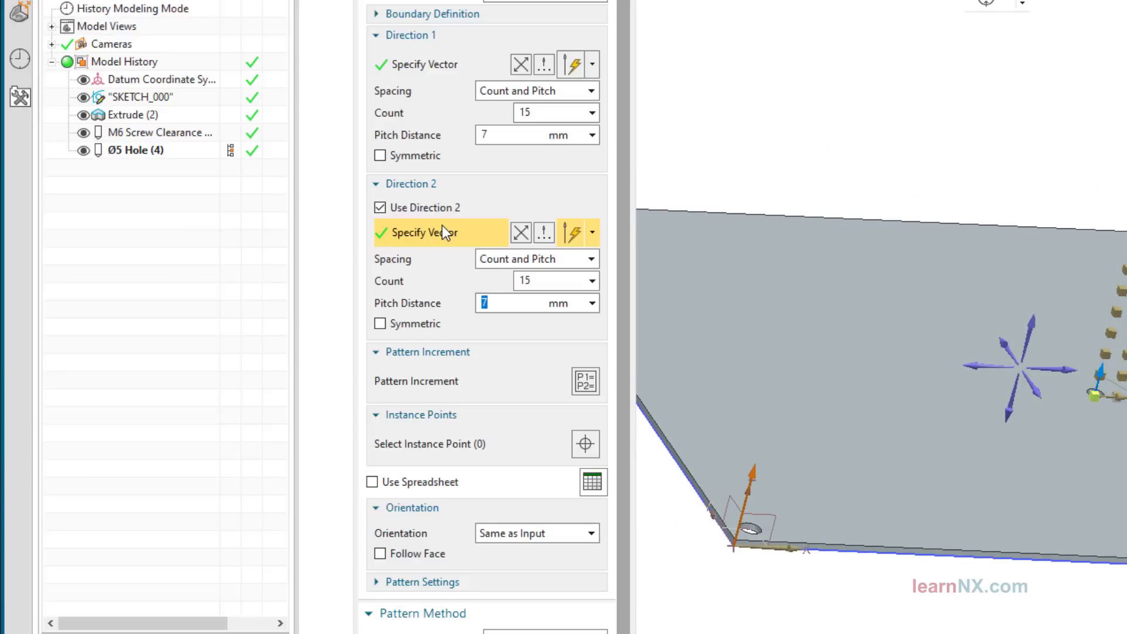
click(997, 342)
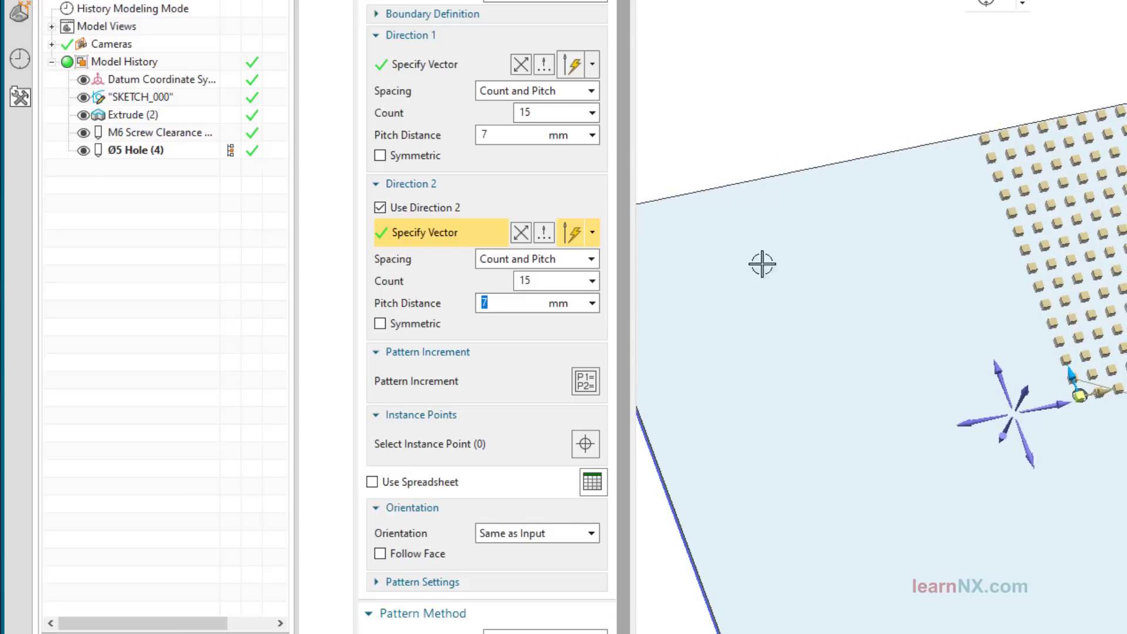
scroll(628, 399, down, 1)
scroll(630, 411, down, 1)
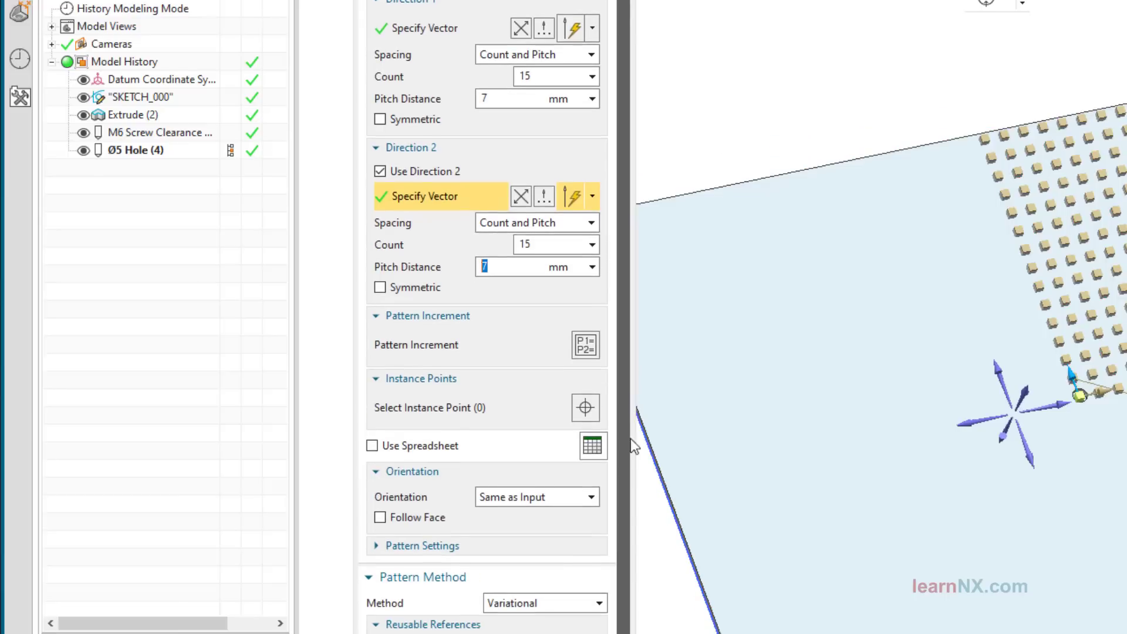
click(534, 603)
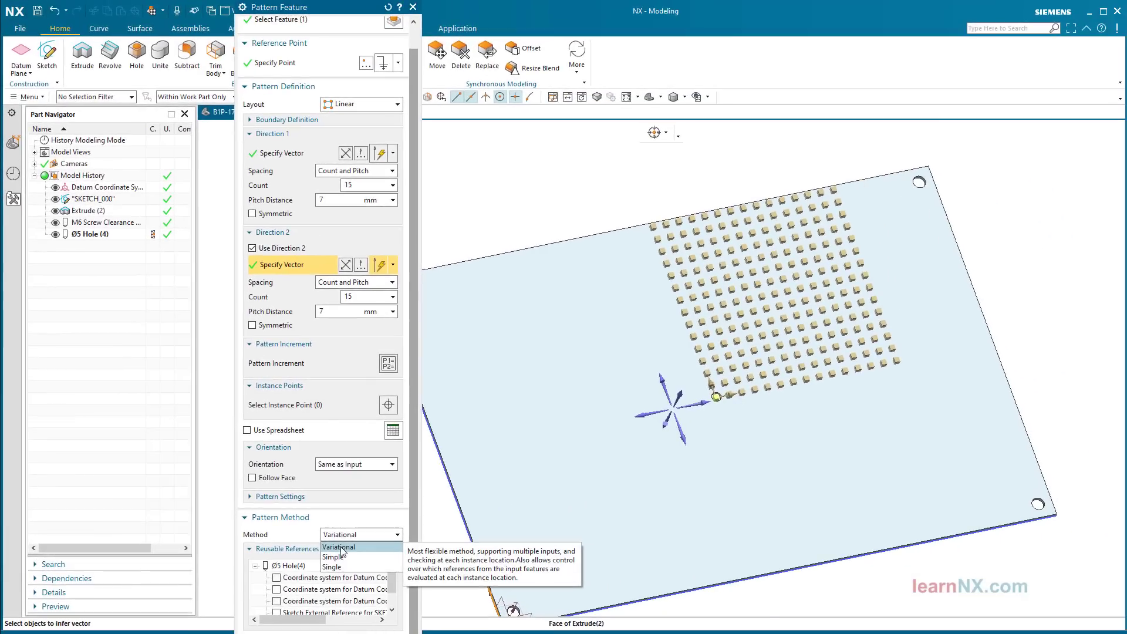
click(519, 622)
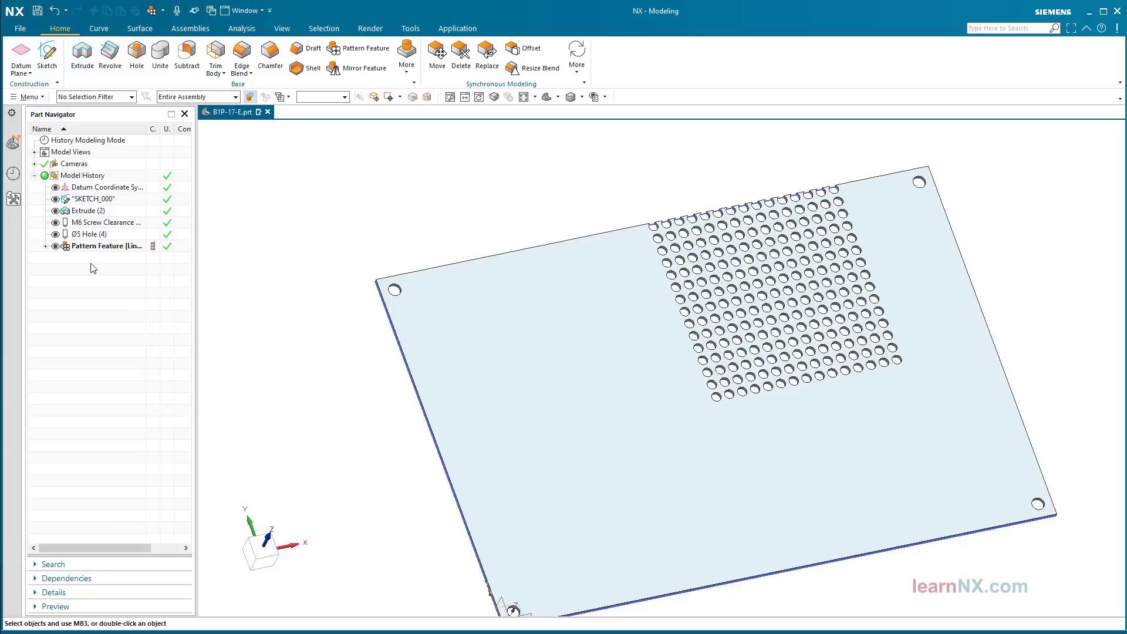
click(45, 247)
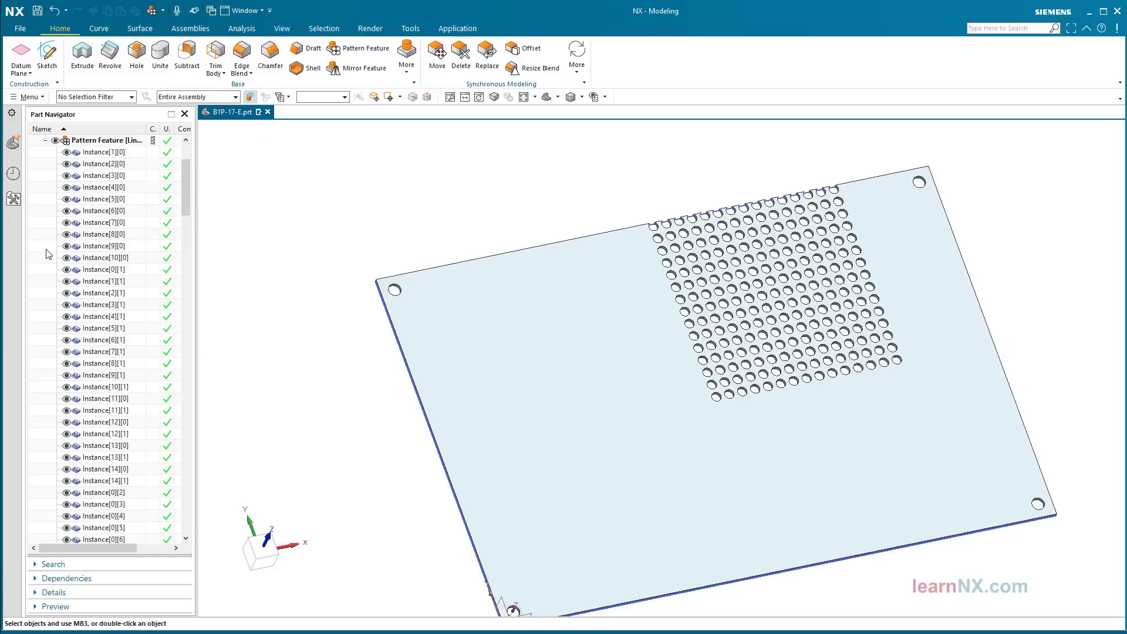
drag(185, 194, 222, 170)
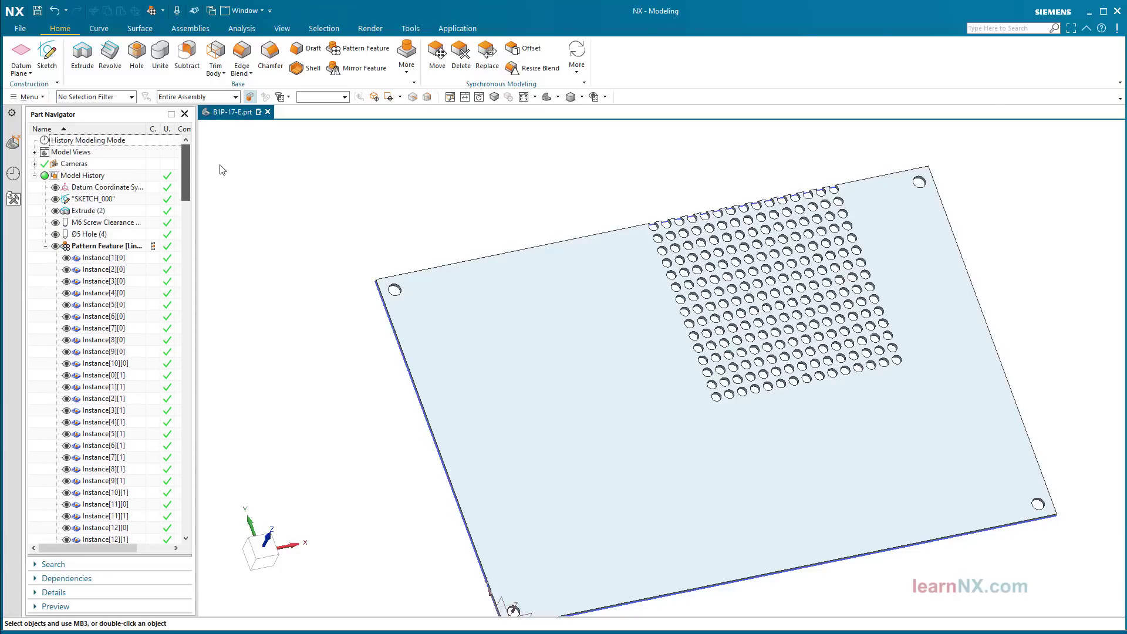
click(46, 247)
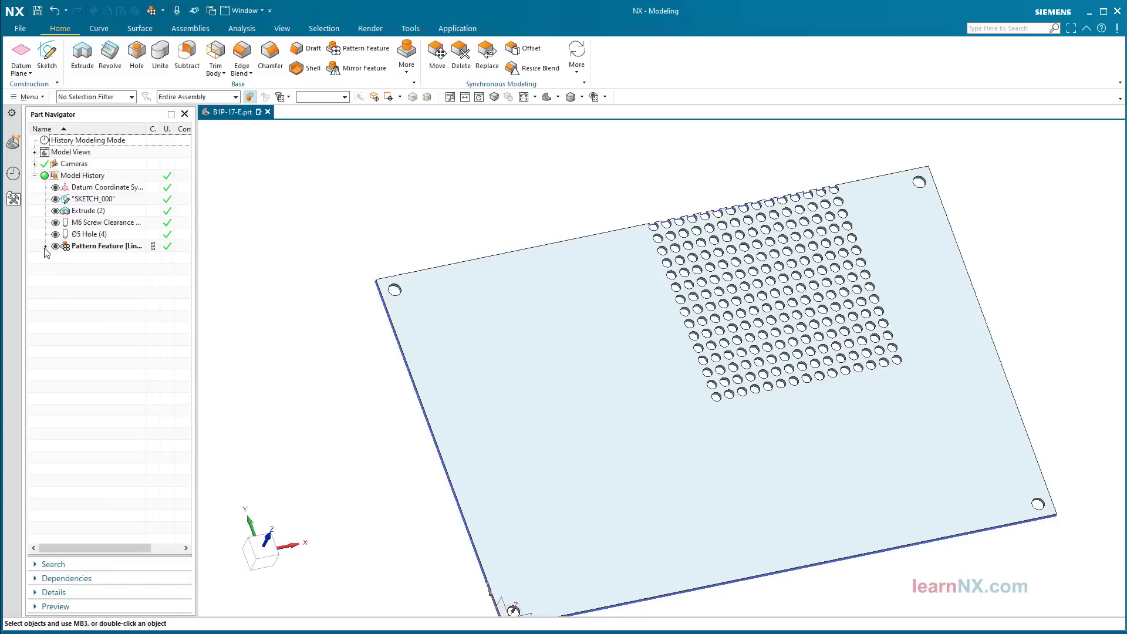
Step: Edit the hole Pattern Feature and switch its pattern method from Variational to Simple
double_click(92, 247)
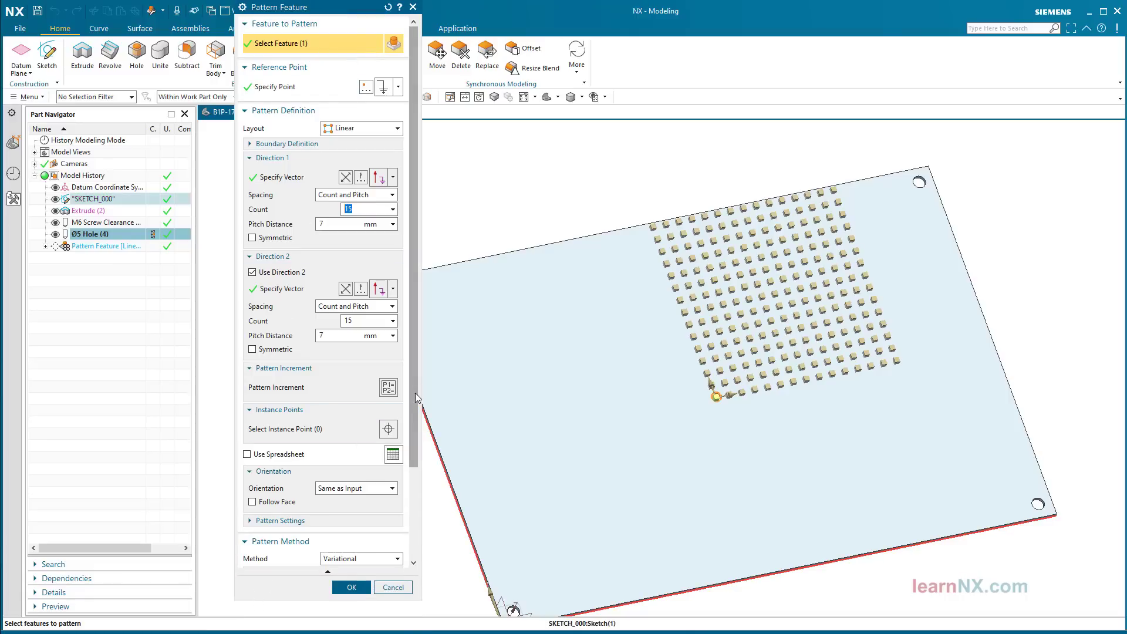
scroll(401, 506, down, 4)
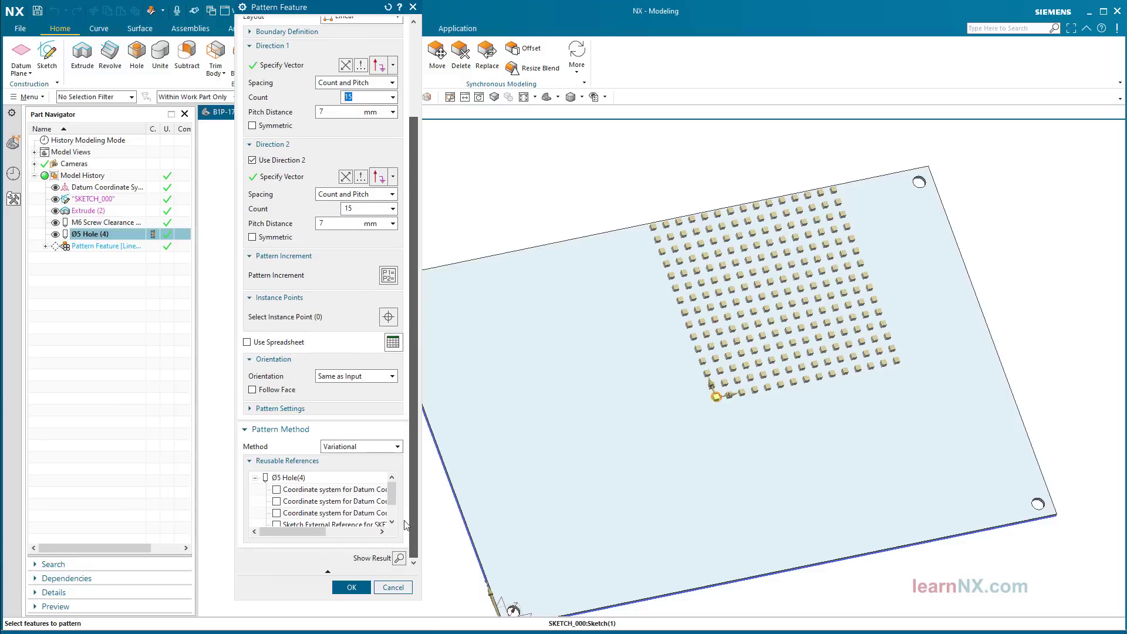
click(392, 449)
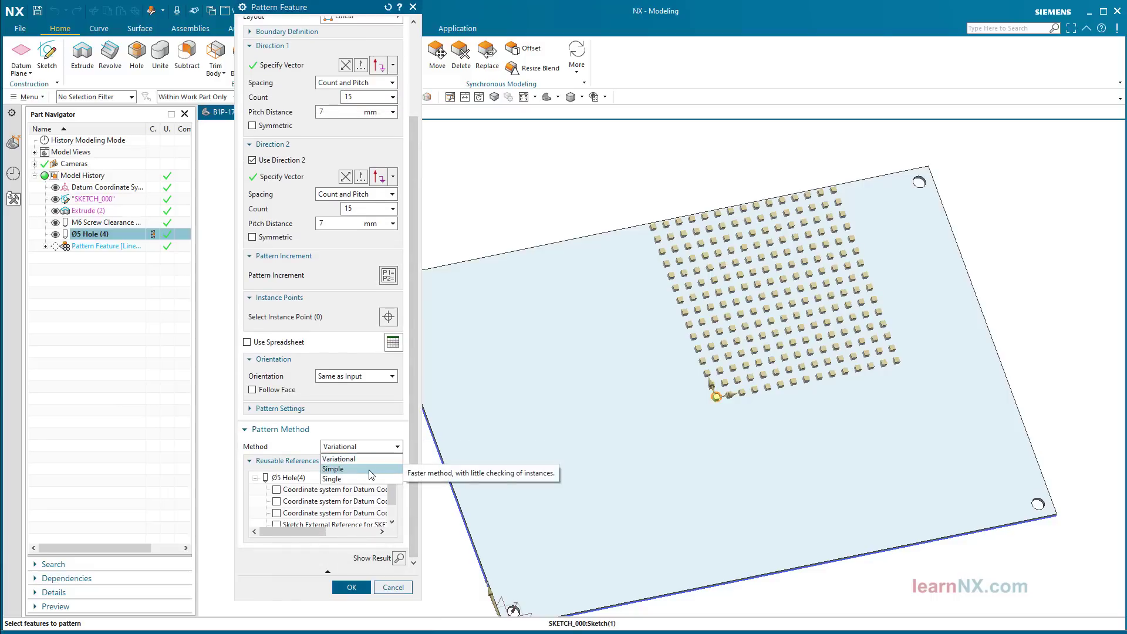
click(372, 470)
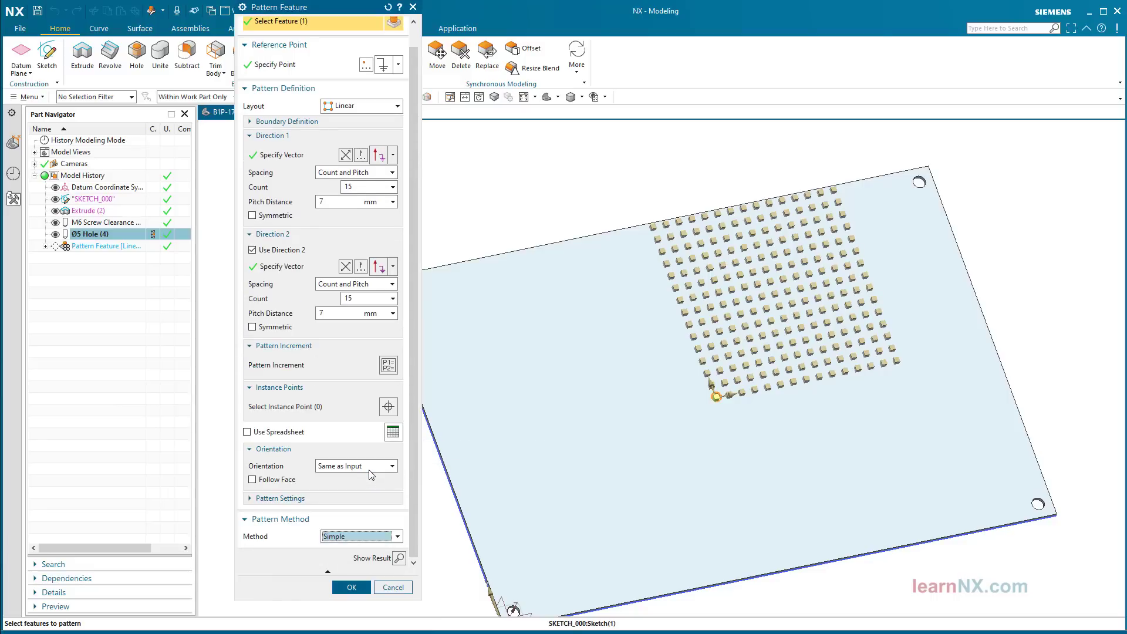
click(347, 587)
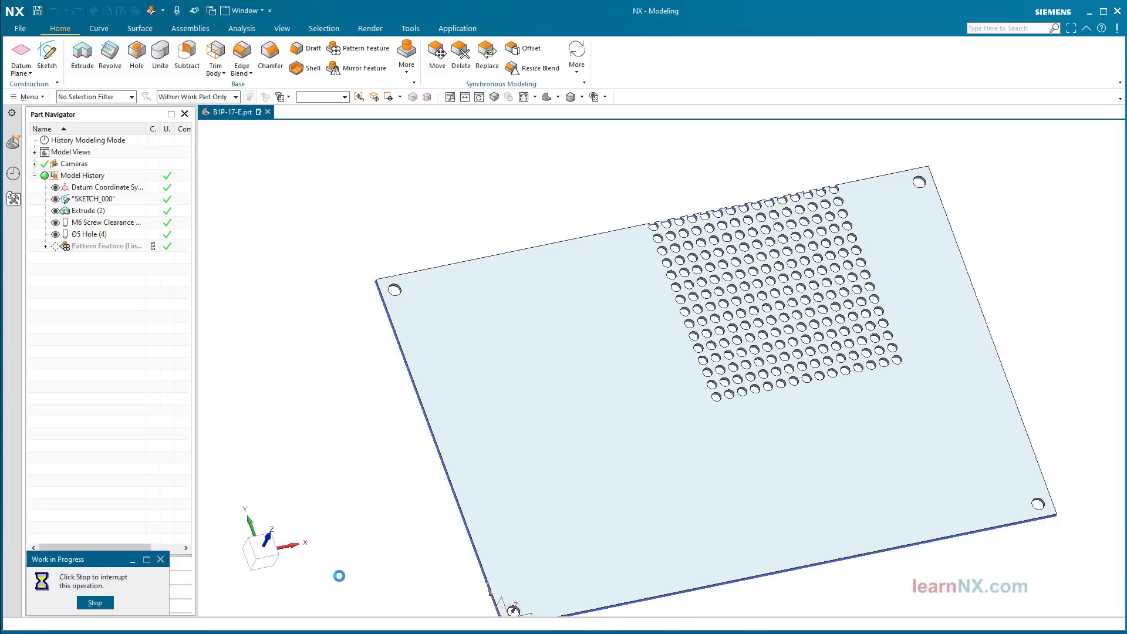
click(46, 247)
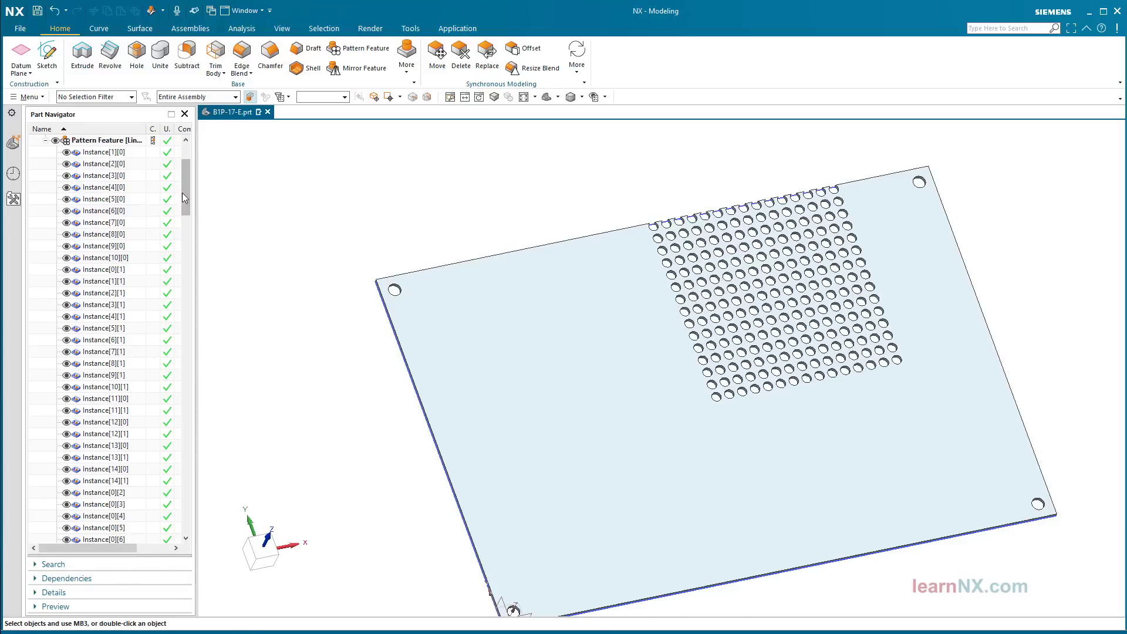
drag(186, 189, 217, 164)
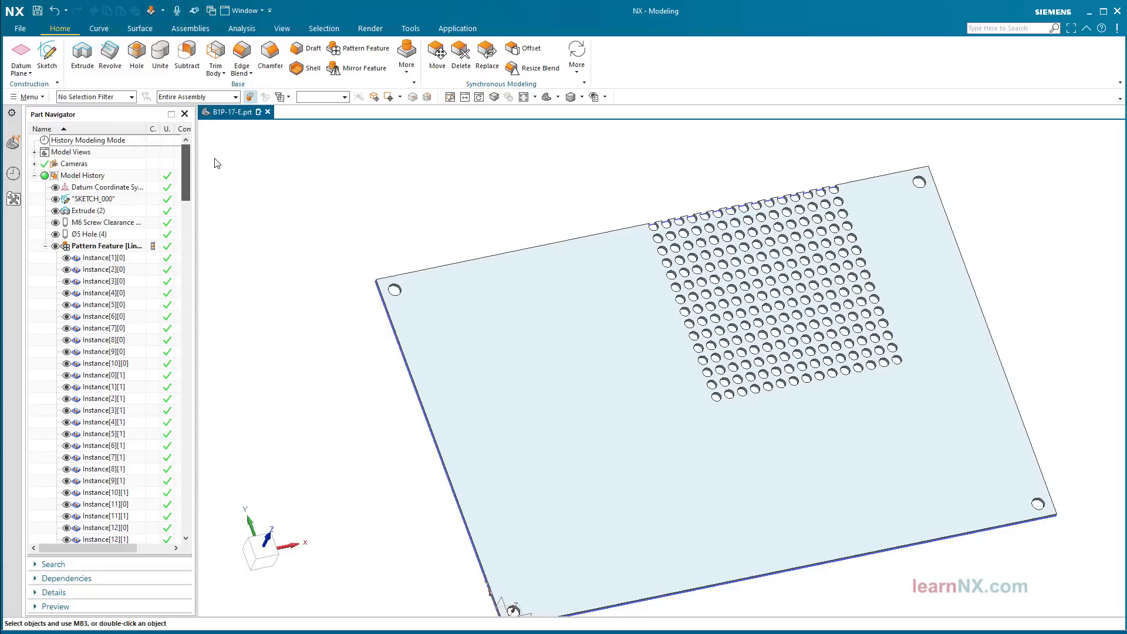
click(46, 247)
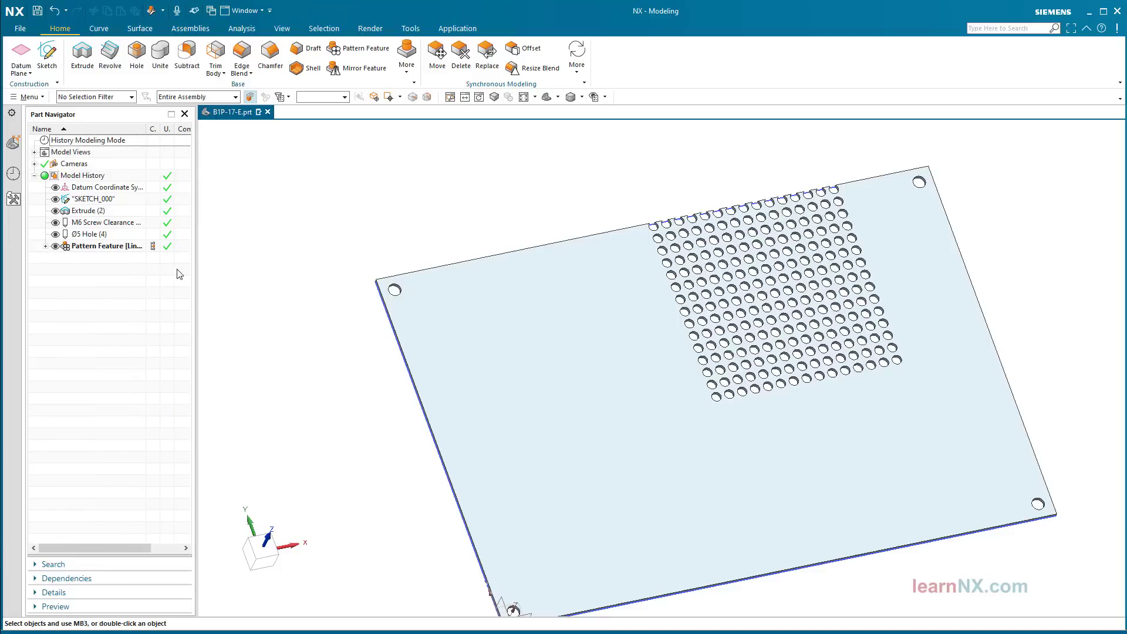
Step: Edit the hole Pattern Feature again and set its pattern method to Single
double_click(113, 245)
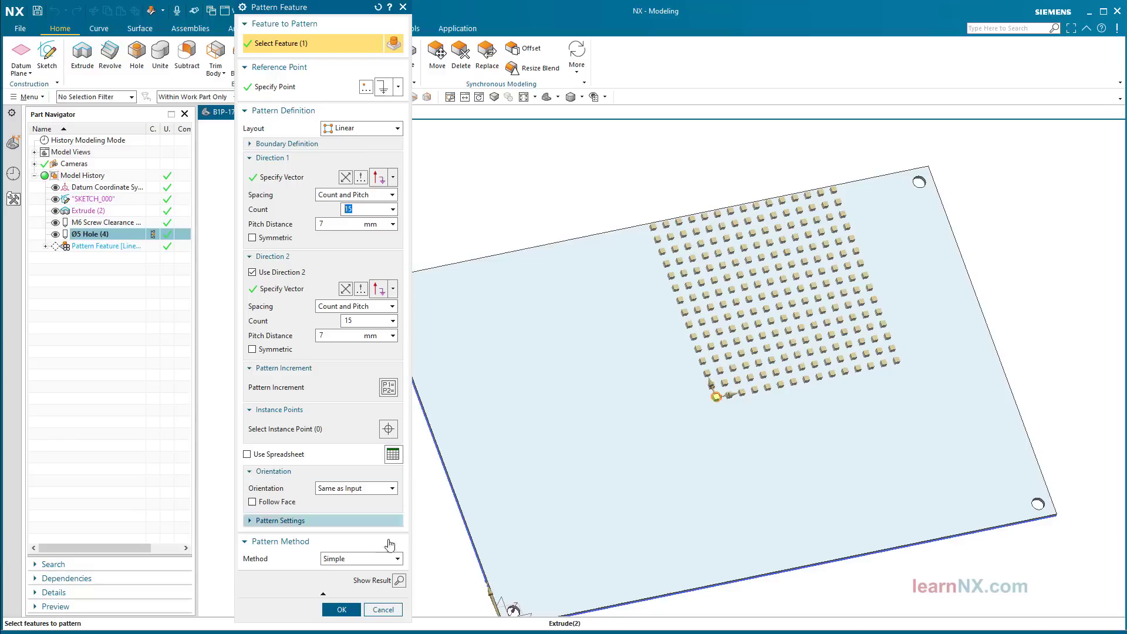
click(380, 562)
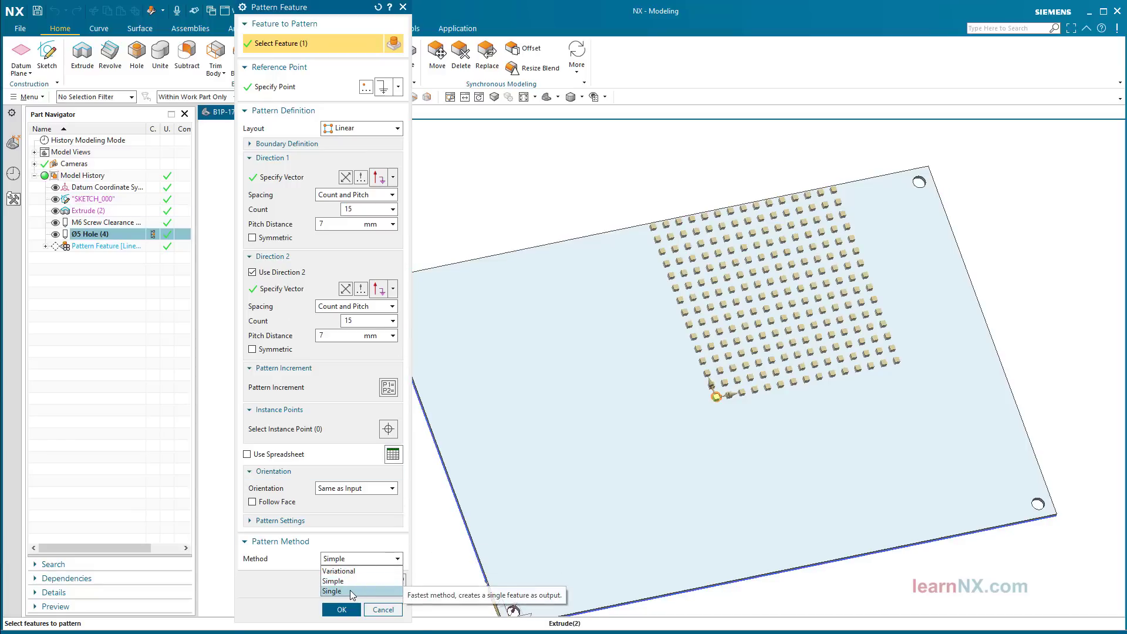
click(351, 592)
middle_click(436, 555)
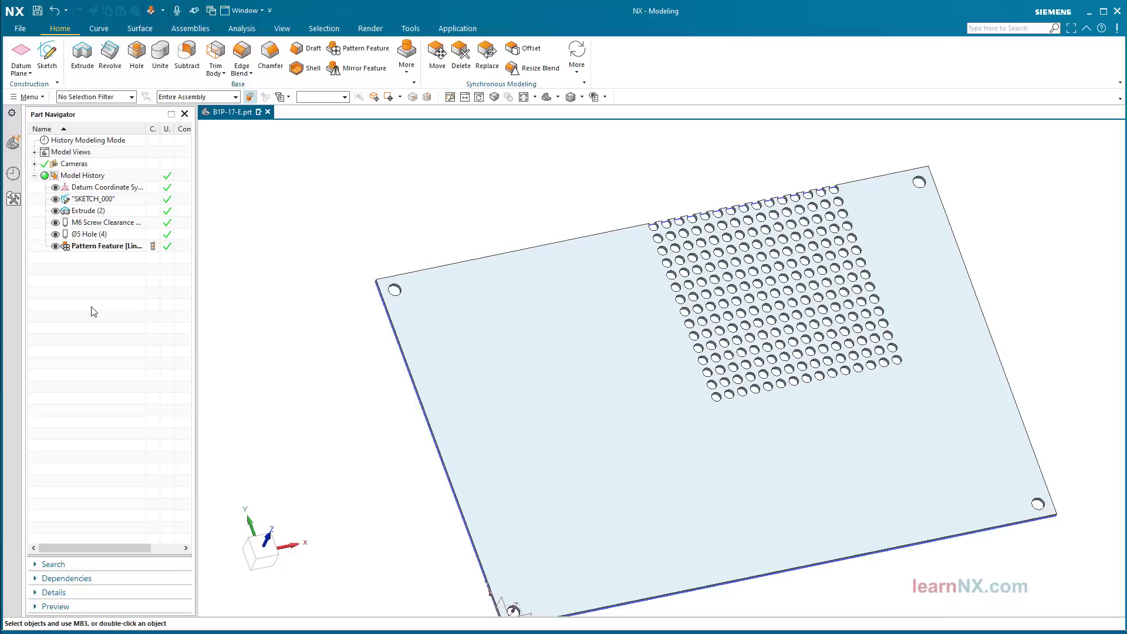
Step: Roll back to the plate extrude and start a sketch on the plate's top face
click(153, 211)
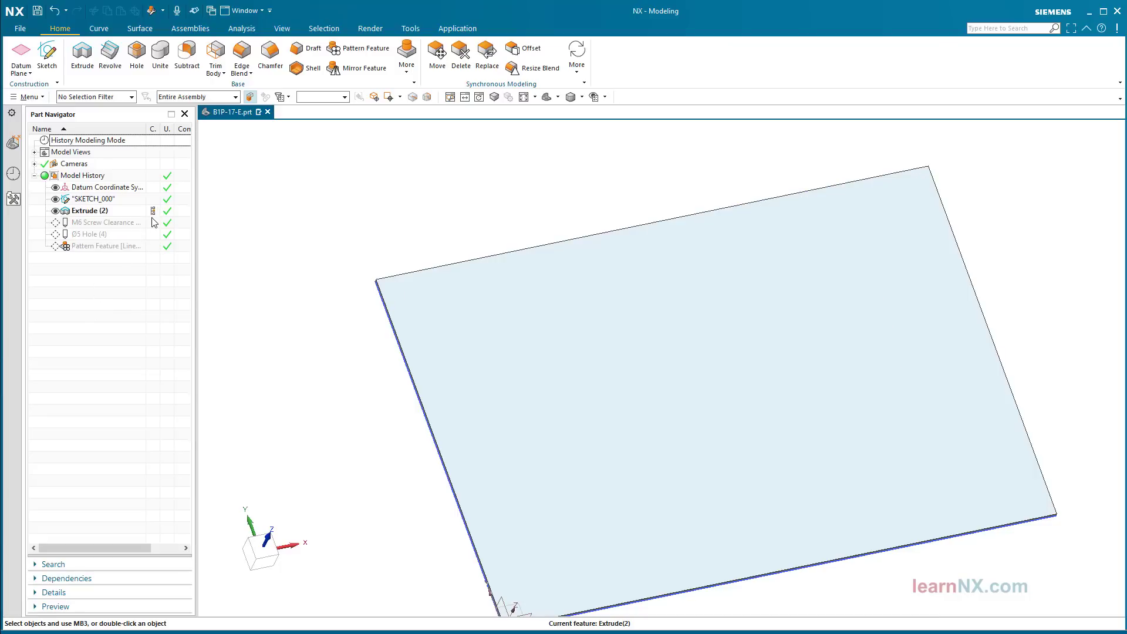
click(50, 54)
middle_drag(216, 218, 234, 329)
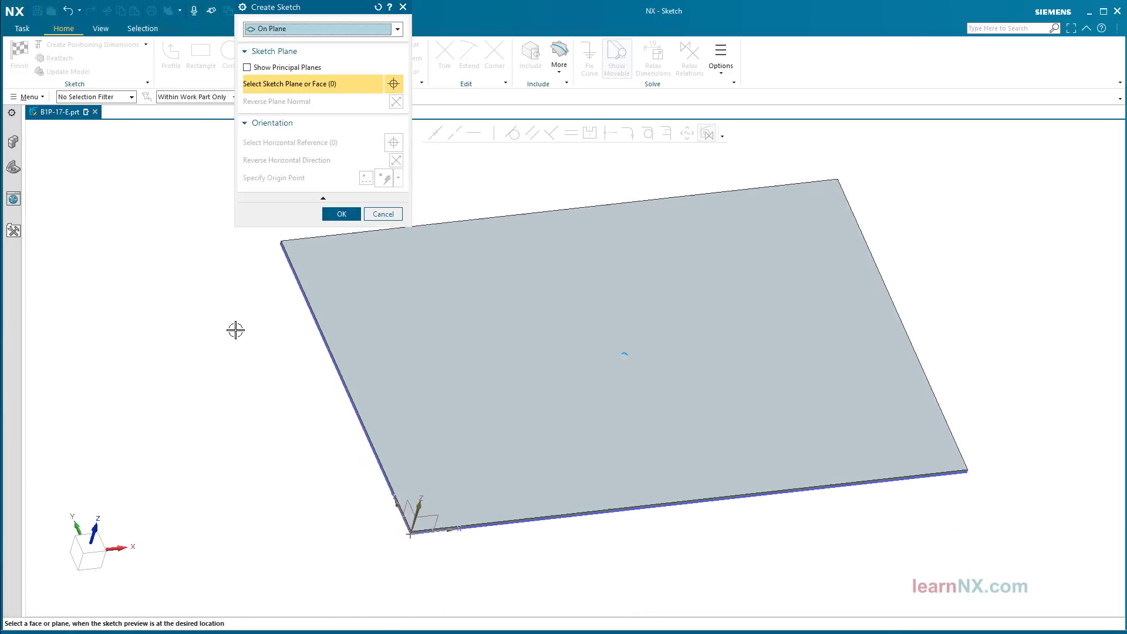
scroll(329, 439, up, 3)
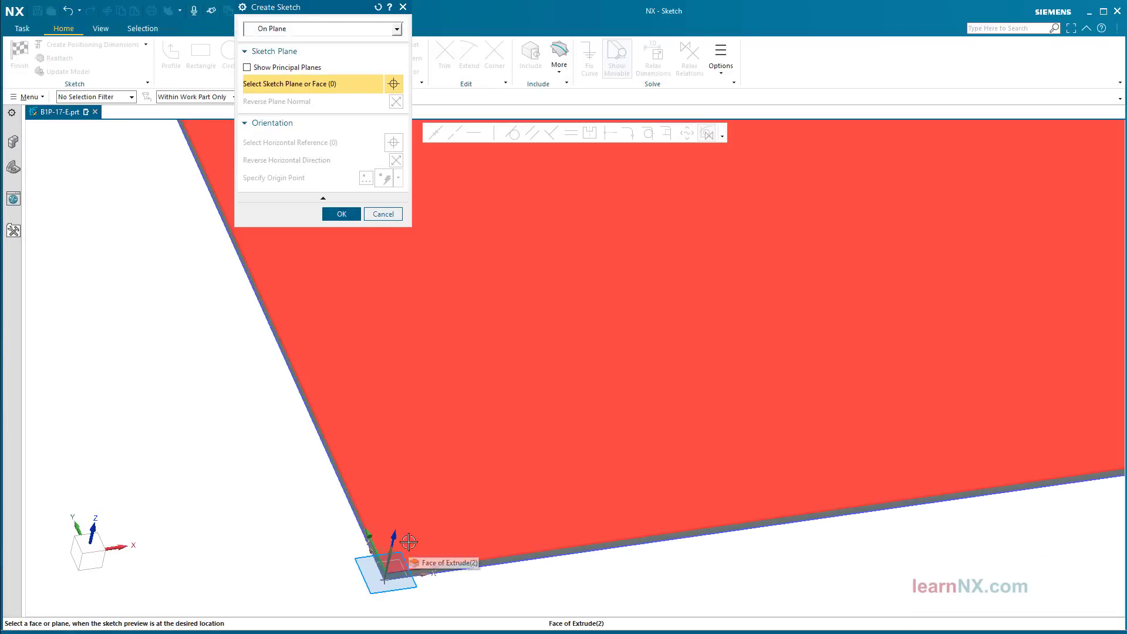
click(376, 565)
click(338, 214)
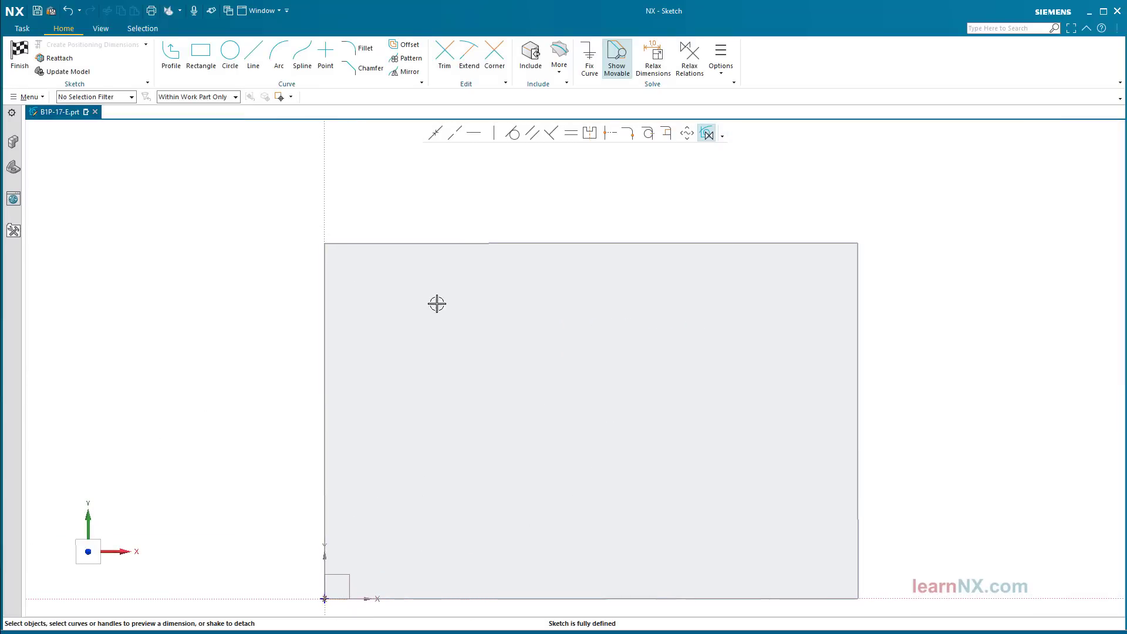
Step: Draw a closed slot outline of two lines and two tangent arcs with Profile
click(175, 63)
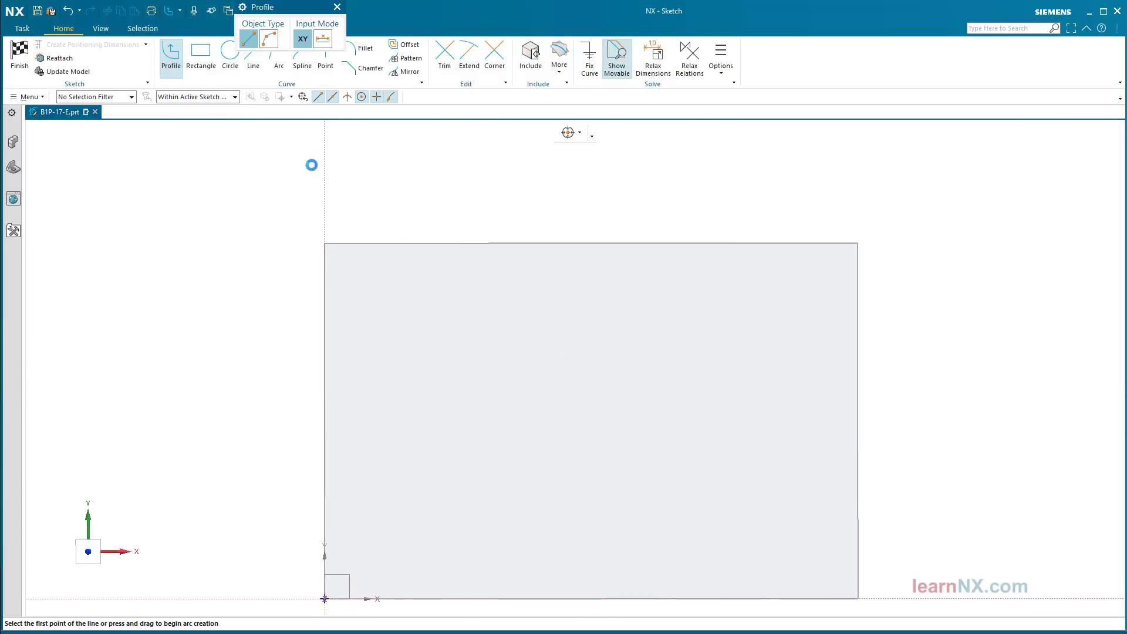
click(446, 298)
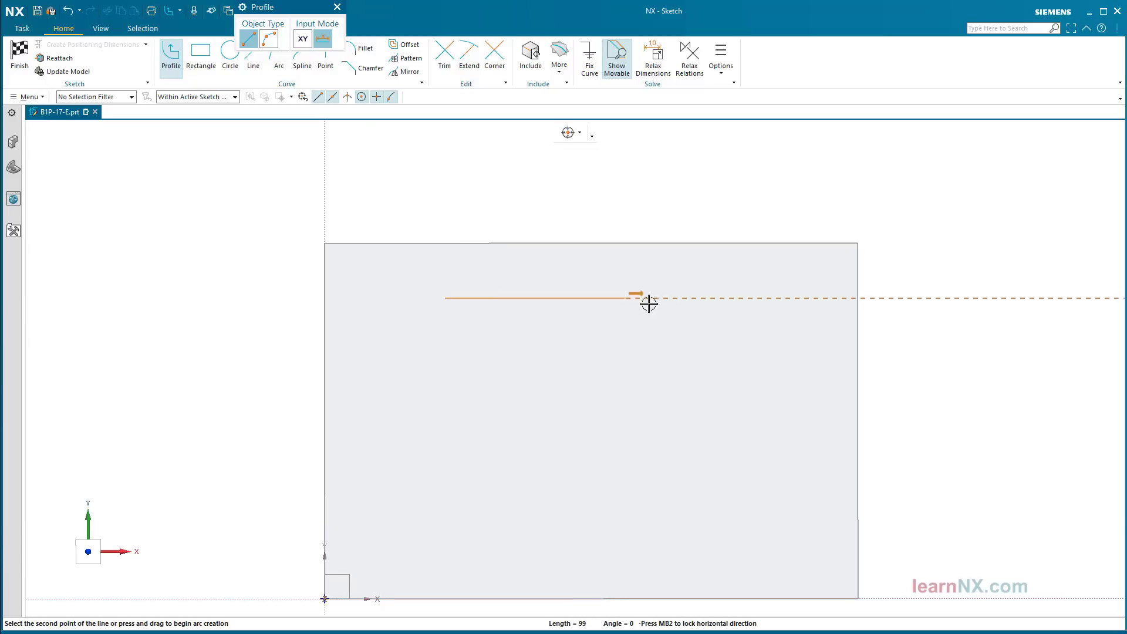
click(694, 298)
drag(695, 298, 707, 306)
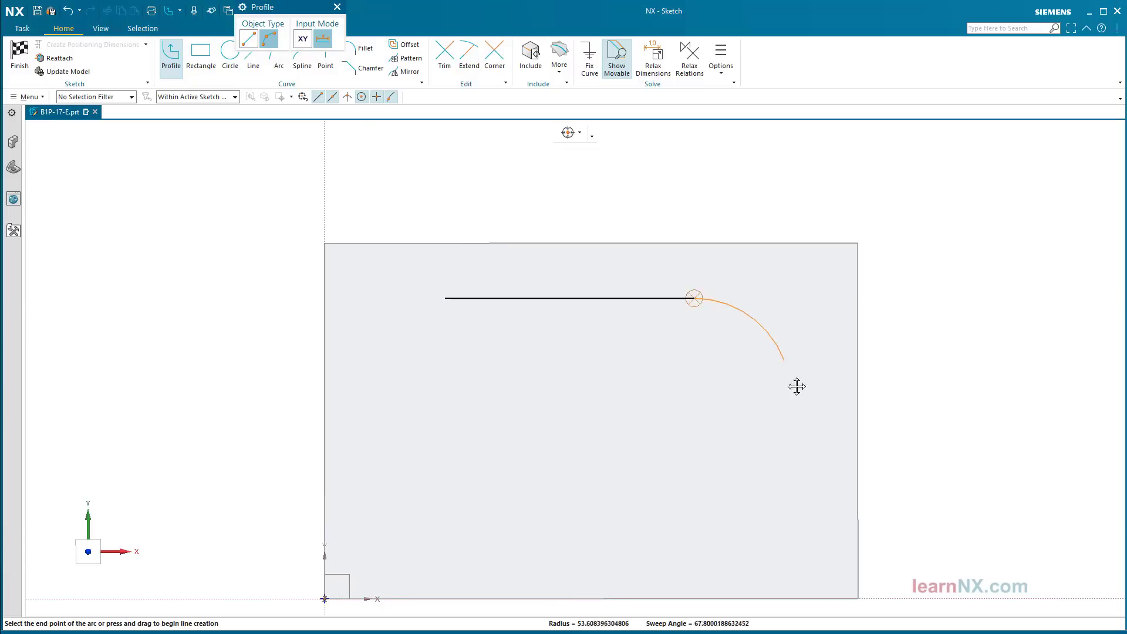
click(697, 546)
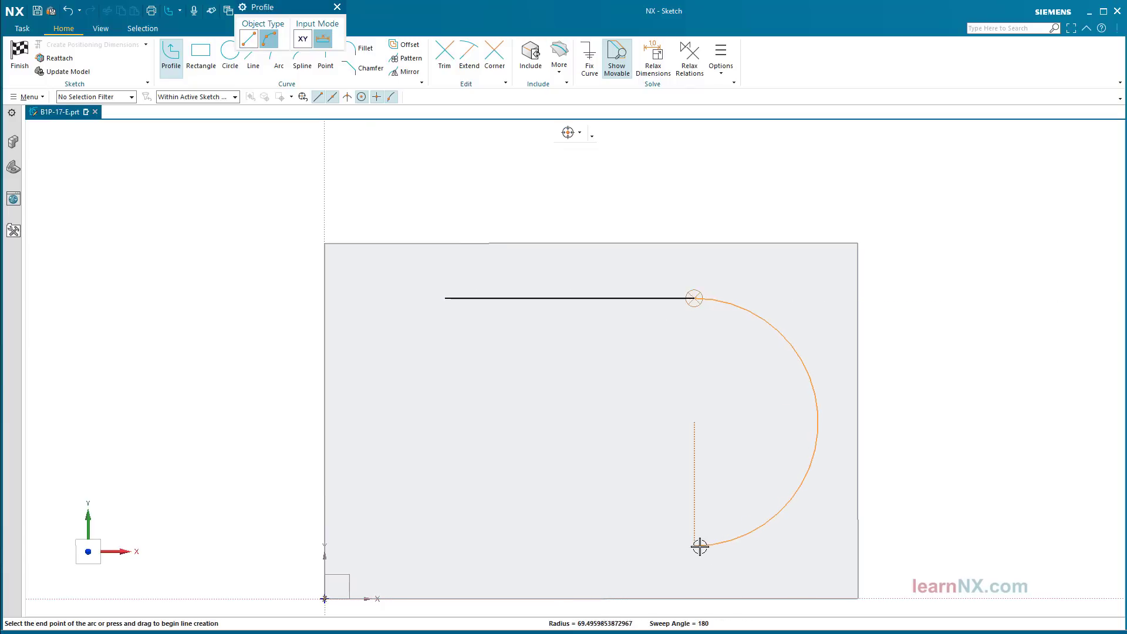
click(447, 546)
drag(446, 546, 417, 536)
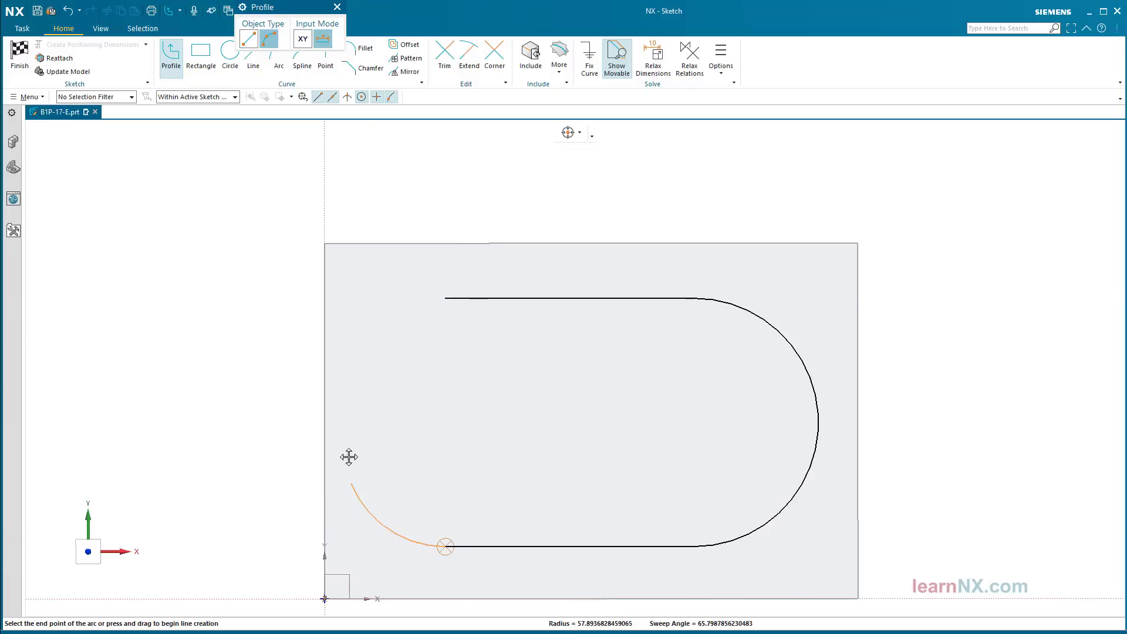
click(447, 299)
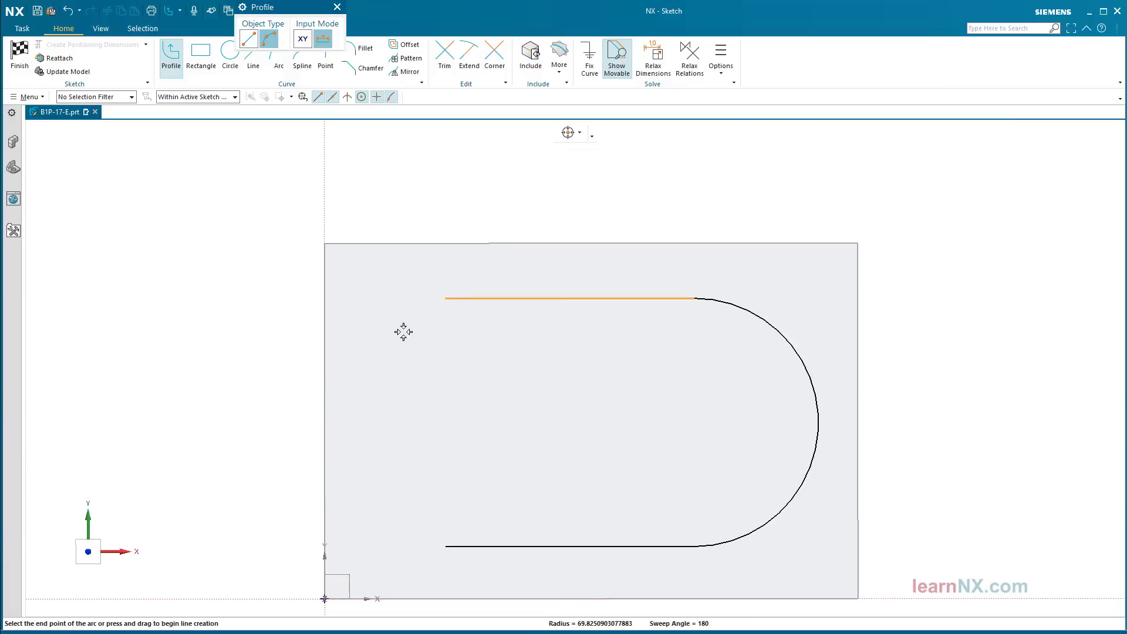
key(Escape)
drag(343, 361, 395, 360)
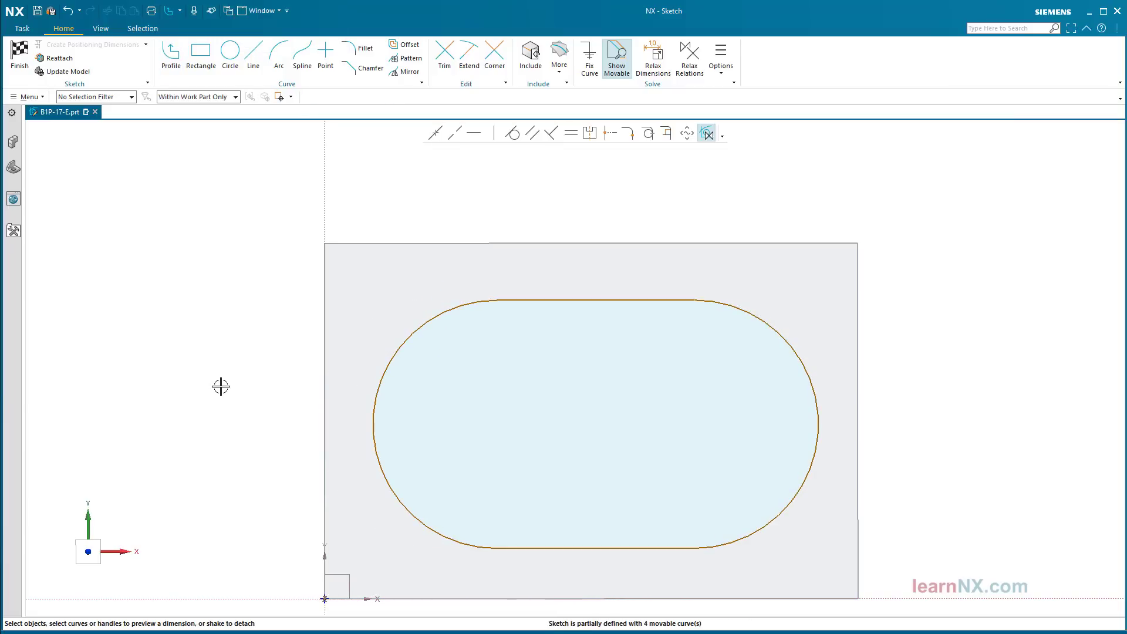
mouse_move(385, 321)
middle_down()
mouse_move(539, 227)
mouse_move(546, 247)
middle_up()
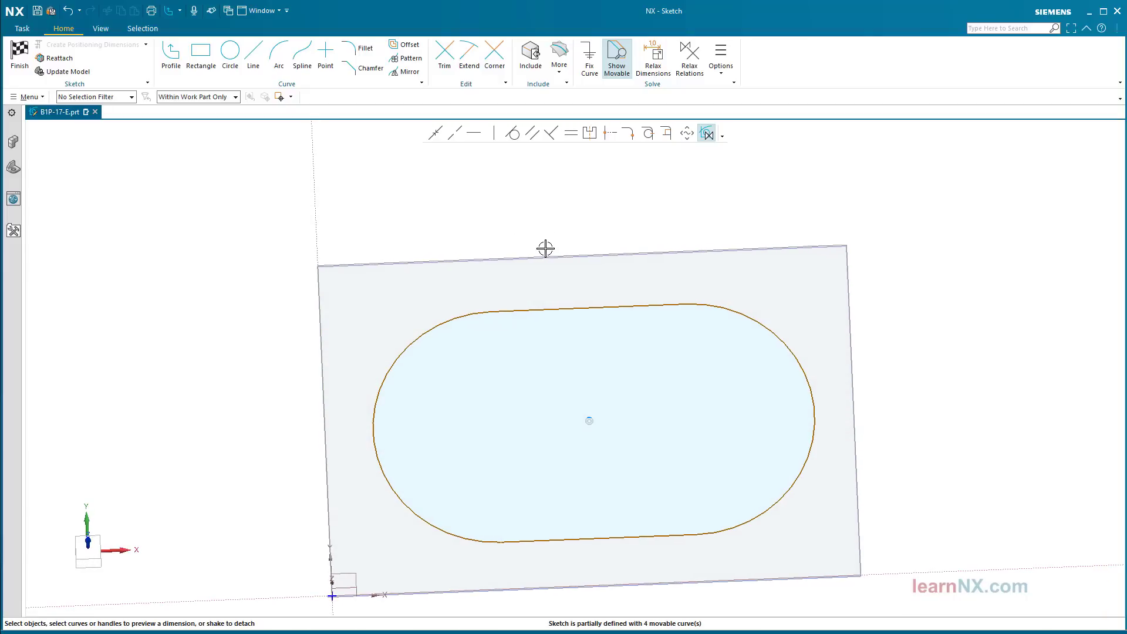
Step: Dimension the slot's top and bottom lines 10 mm from the plate's top and bottom edges
click(545, 253)
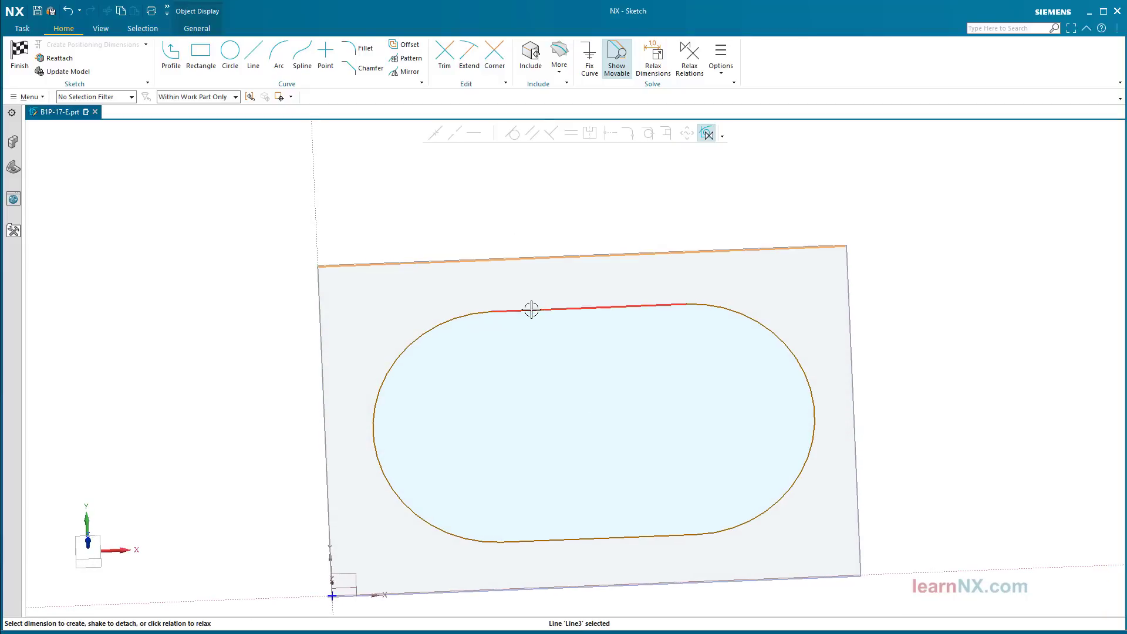
click(532, 307)
click(536, 283)
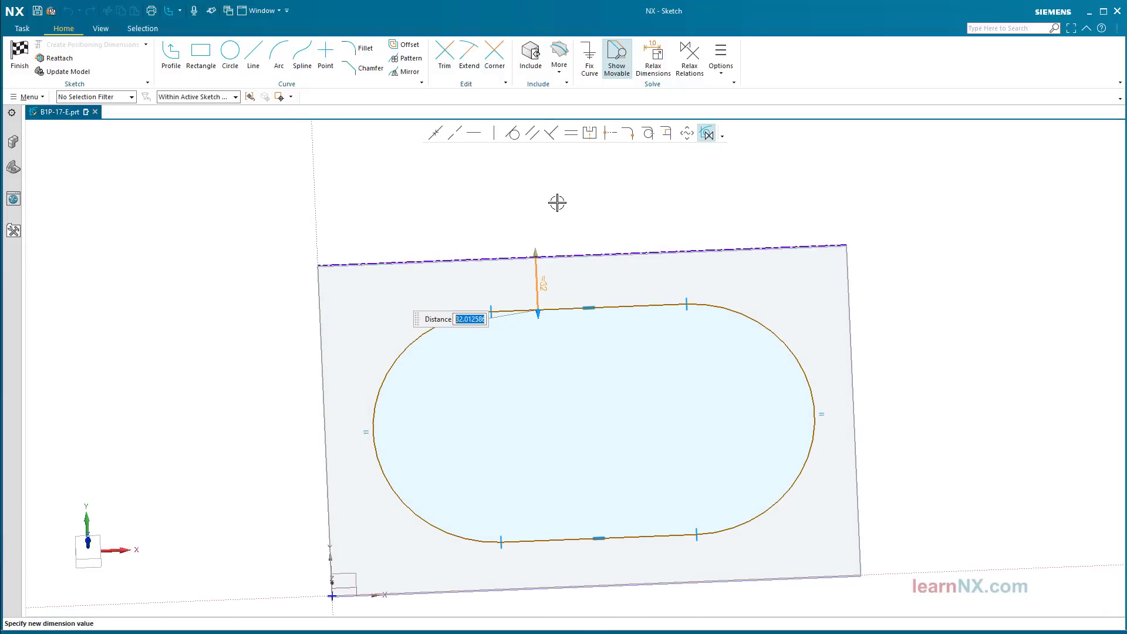
text(10)
key(Return)
key(Escape)
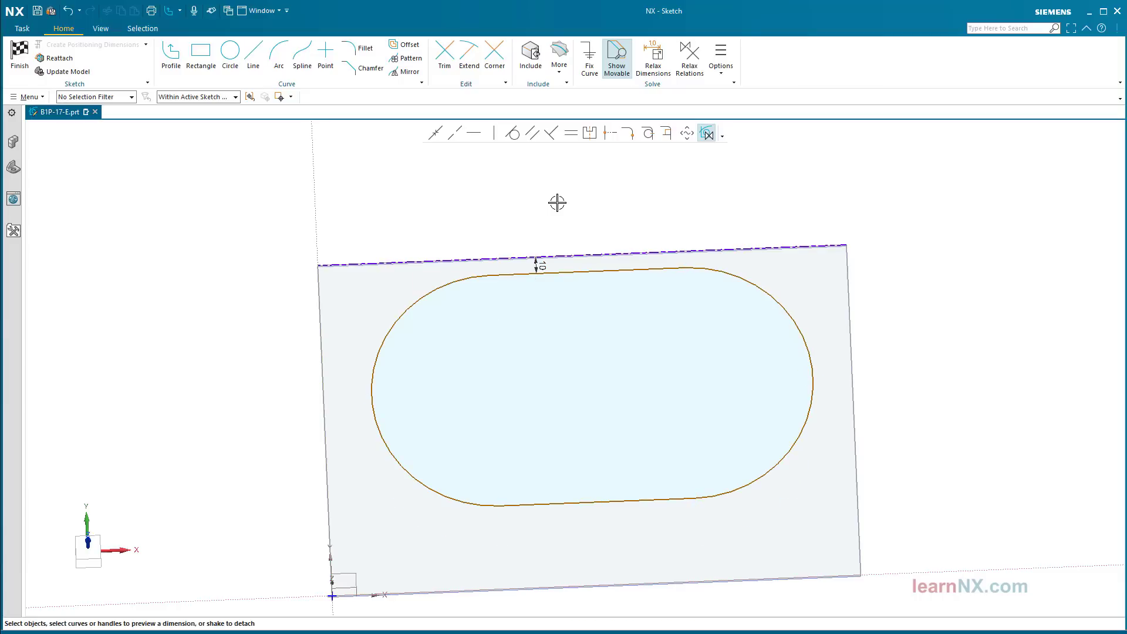
click(633, 584)
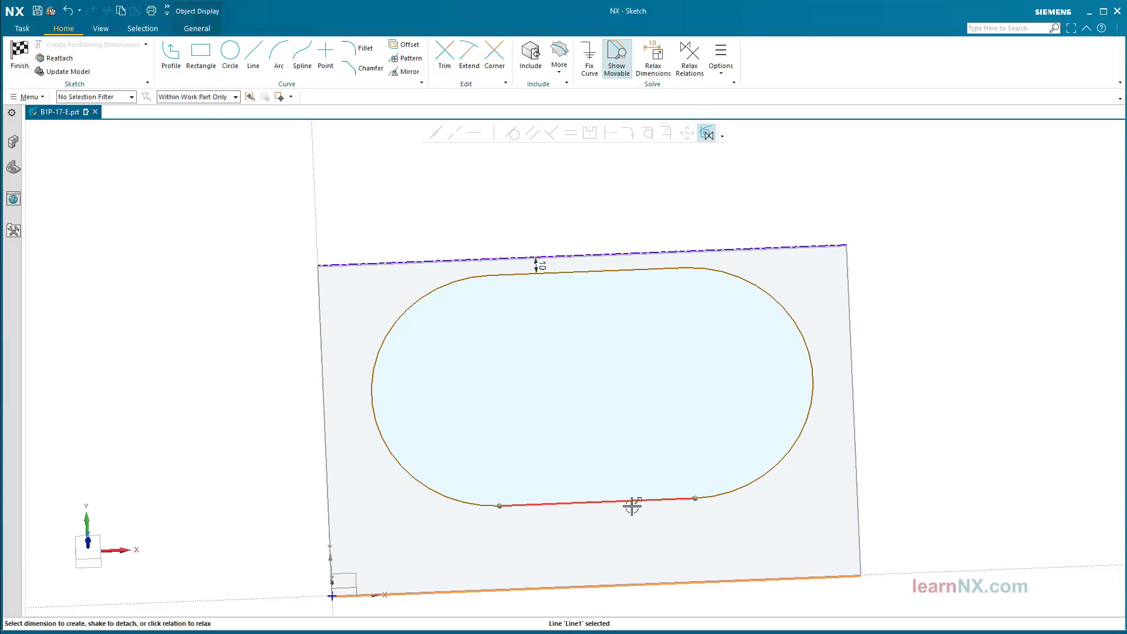
click(631, 502)
click(648, 550)
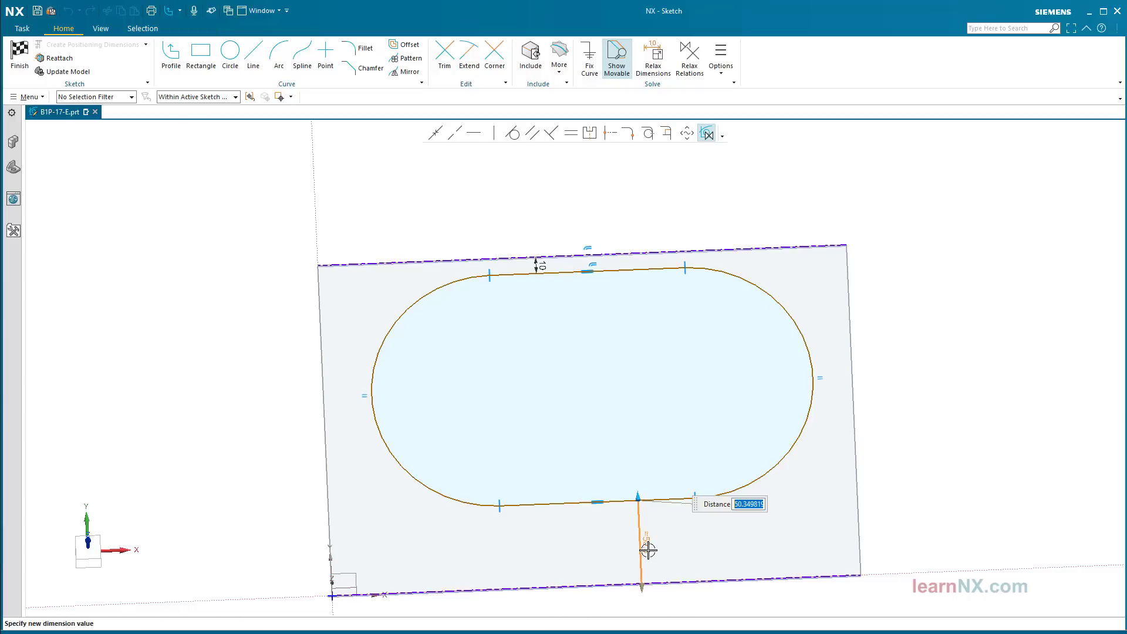
text(10)
key(Return)
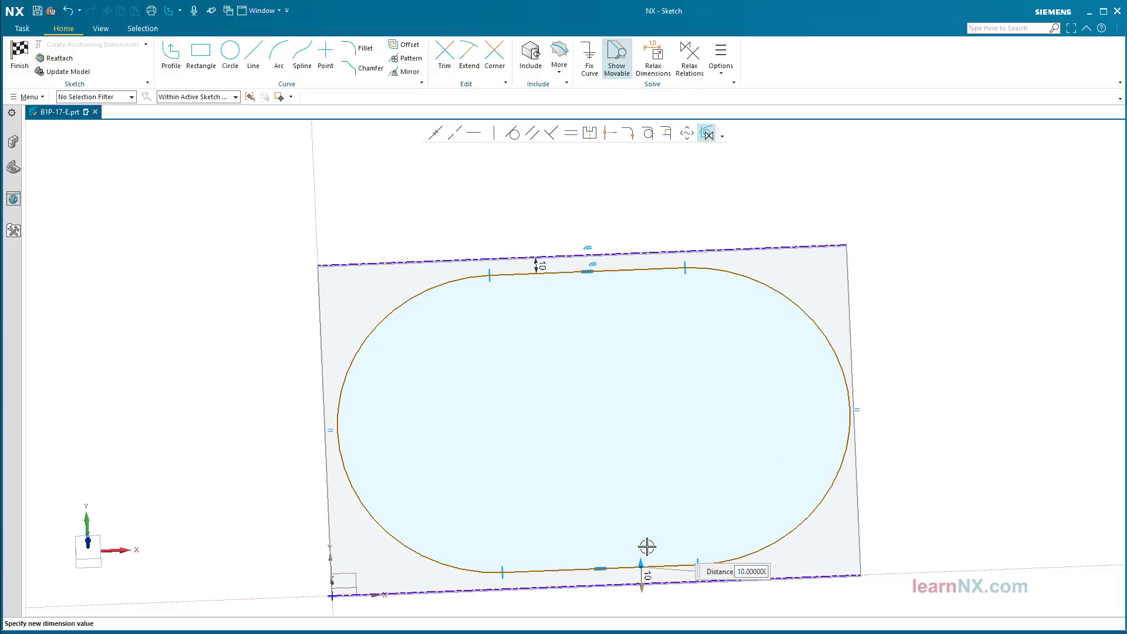
key(Escape)
Step: Dimension the slot's right and left arcs 10 mm from the plate's side edges, then finish the sketch
scroll(872, 407, up, 5)
click(755, 355)
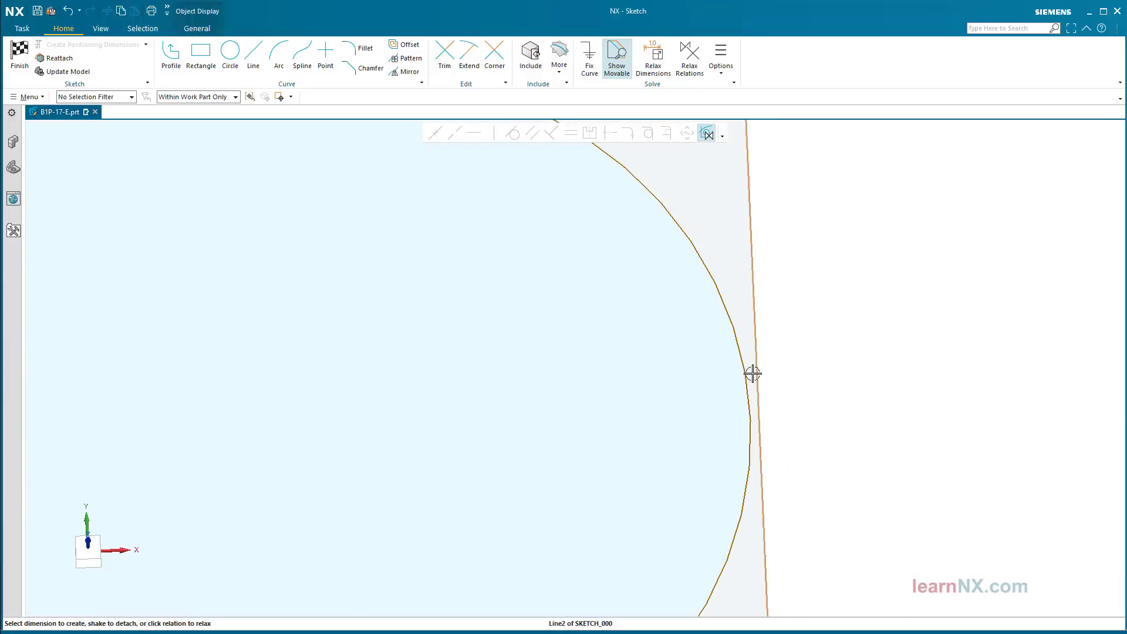
click(748, 380)
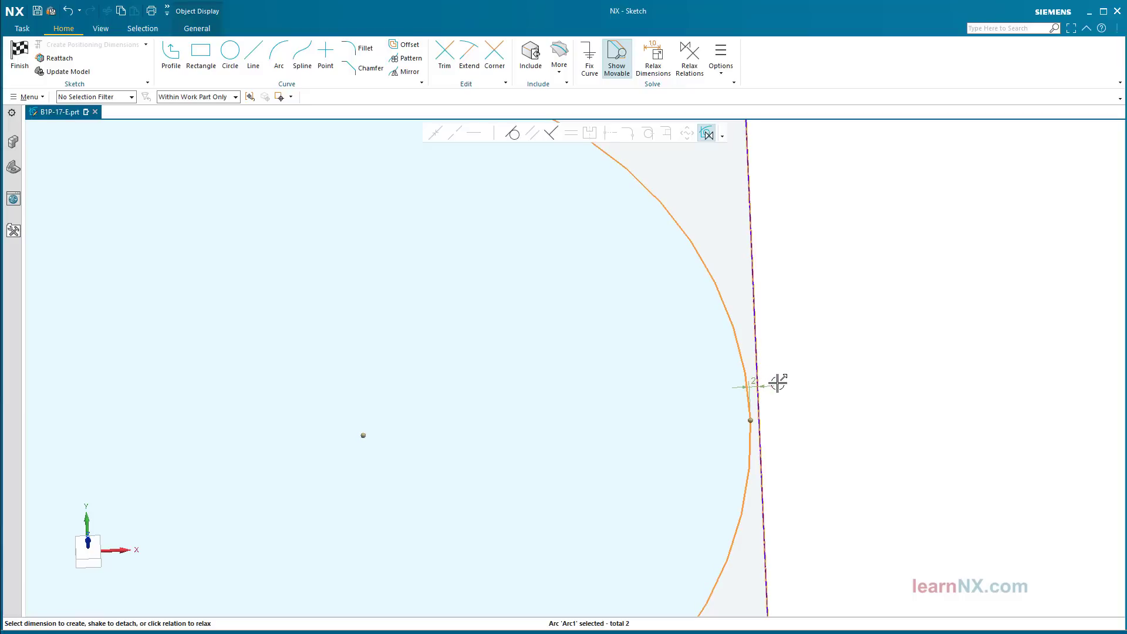
click(777, 383)
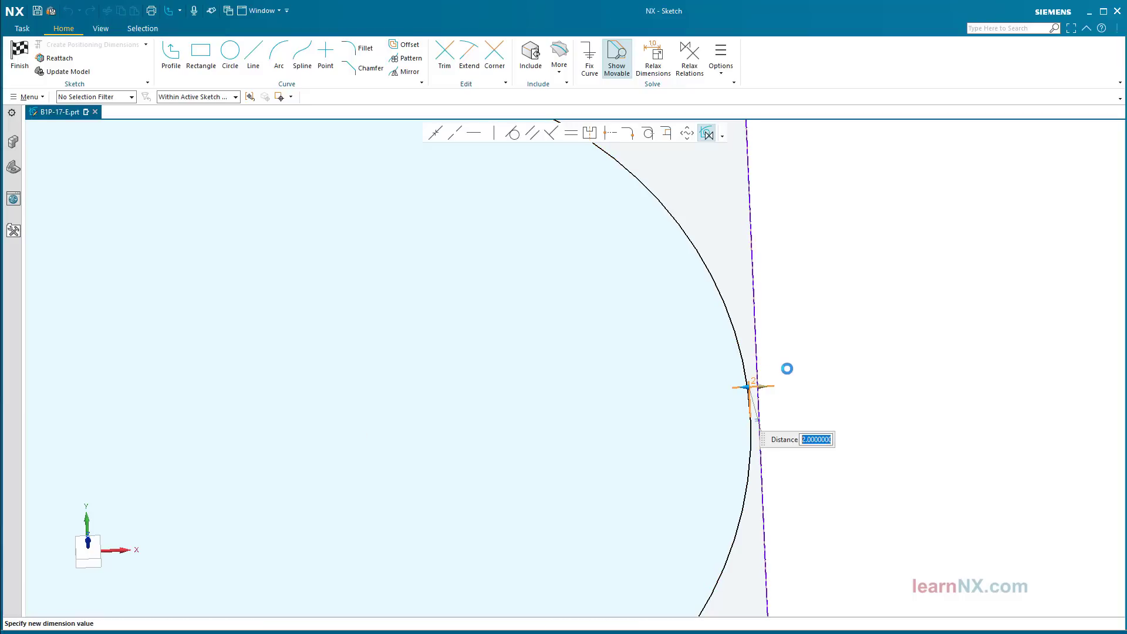
text(10)
key(Return)
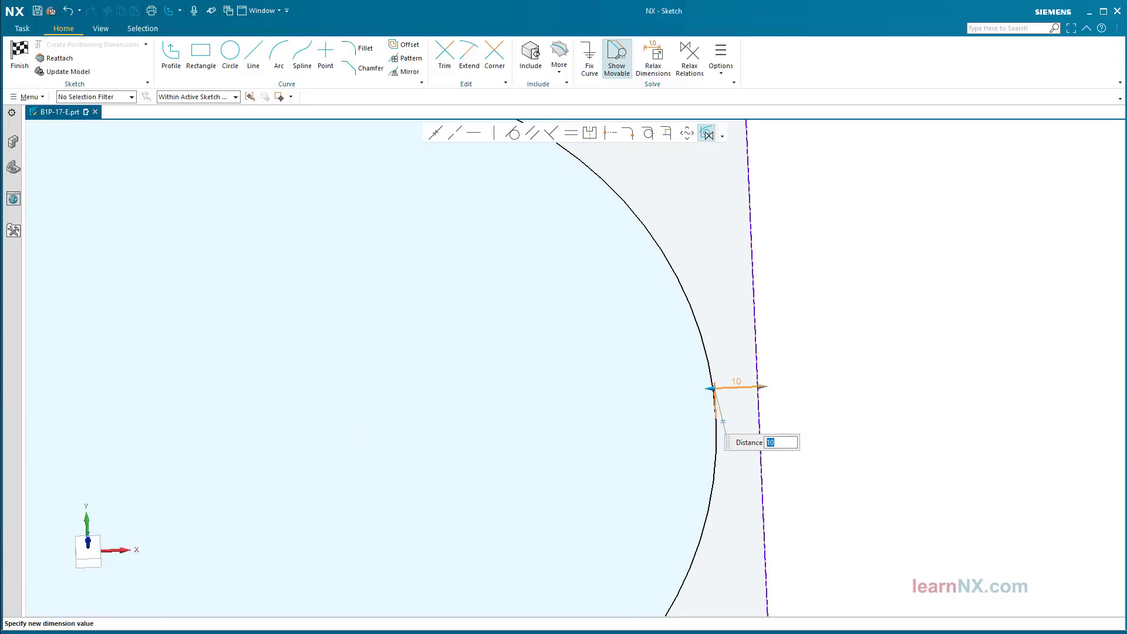
scroll(795, 395, down, 5)
scroll(339, 393, up, 5)
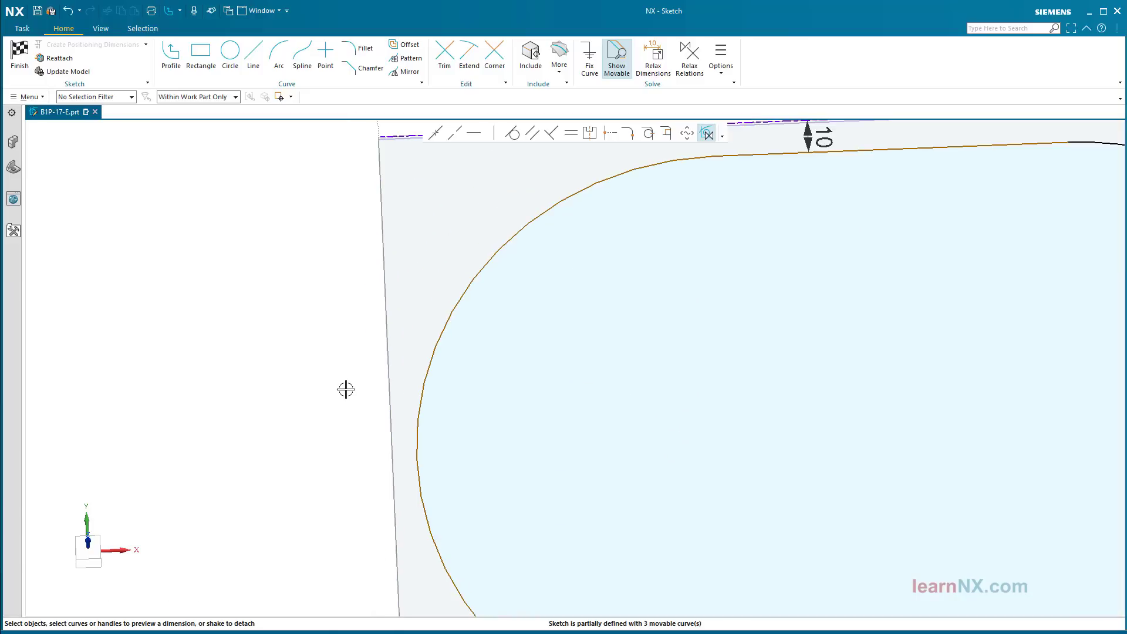
click(394, 394)
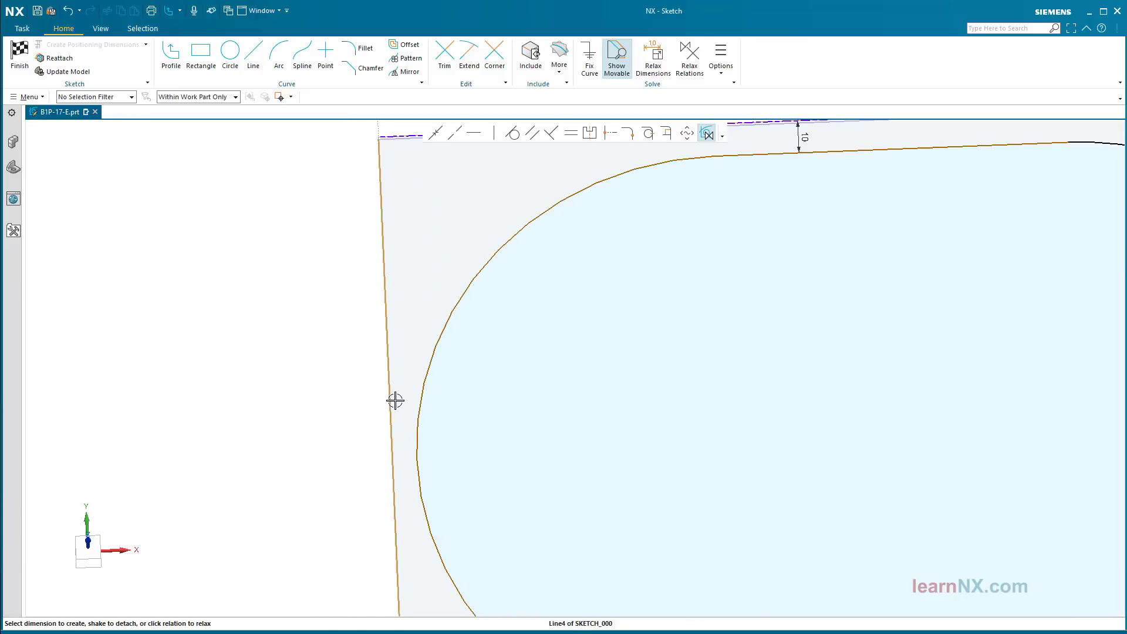
click(417, 431)
click(403, 435)
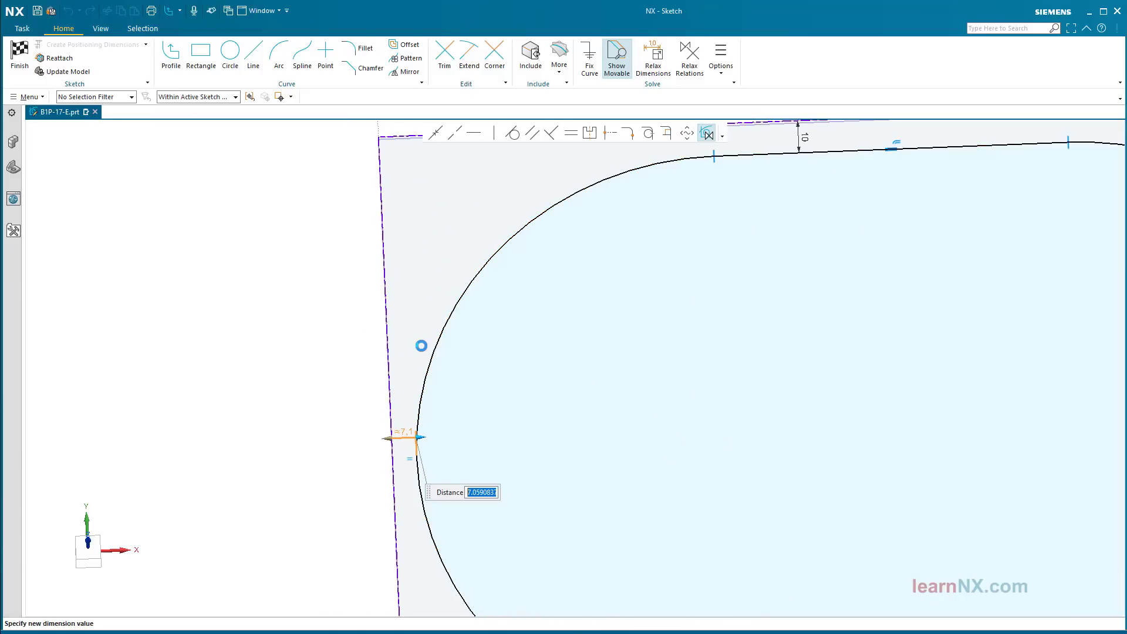
text(10)
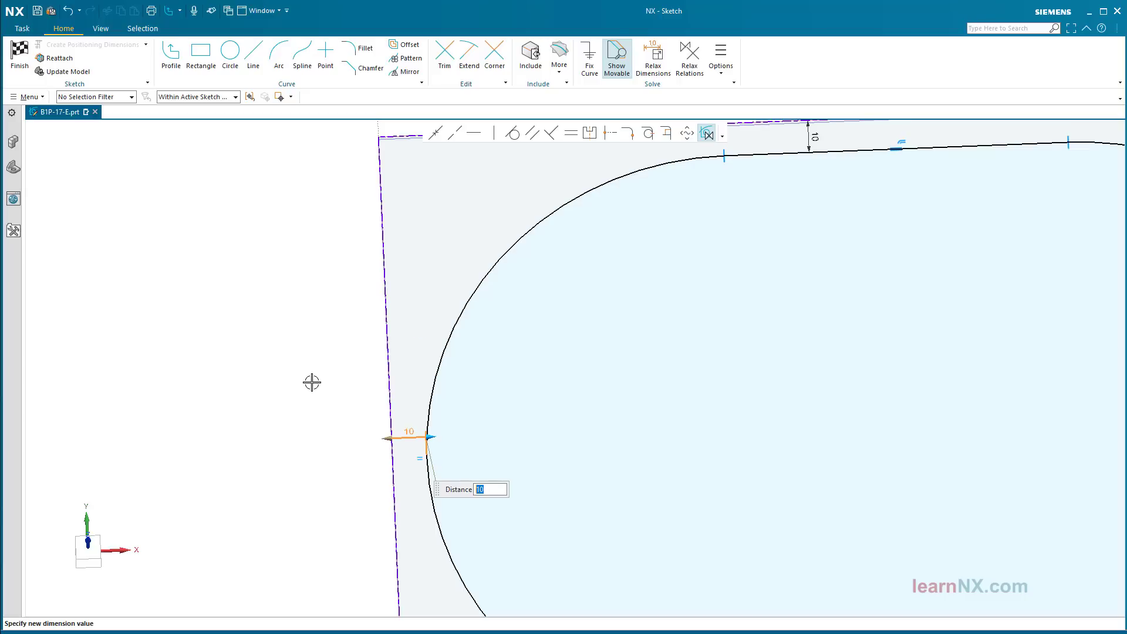
key(Return)
scroll(311, 382, down, 3)
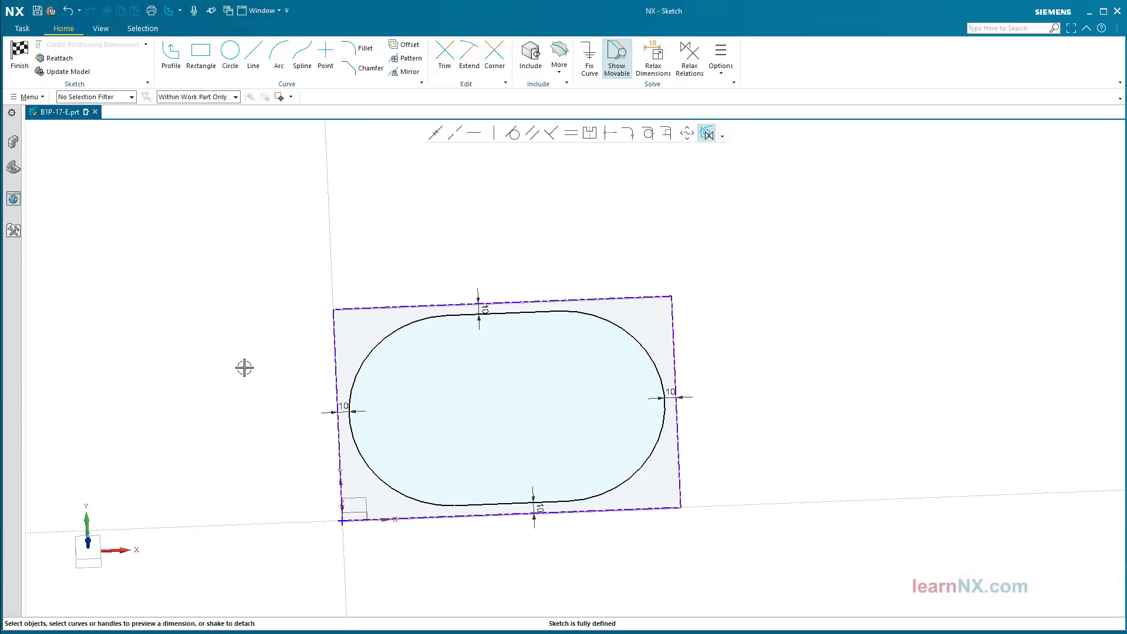
click(21, 57)
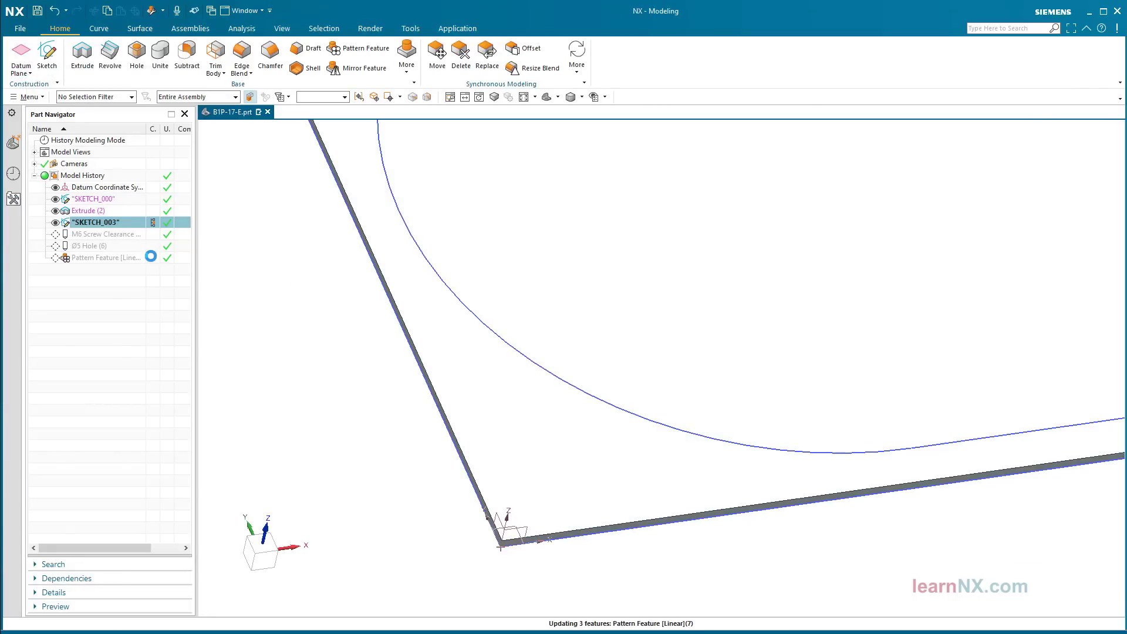
Step: Fit the whole plate in view and reopen the hole Pattern Feature for editing
key(ctrl+f)
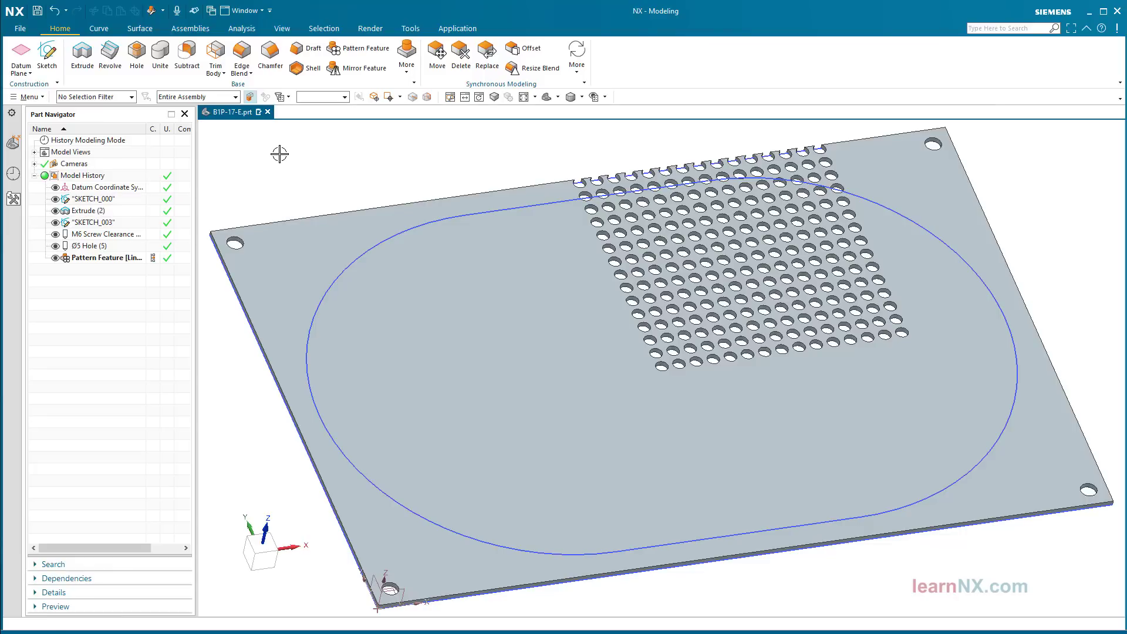
double_click(103, 260)
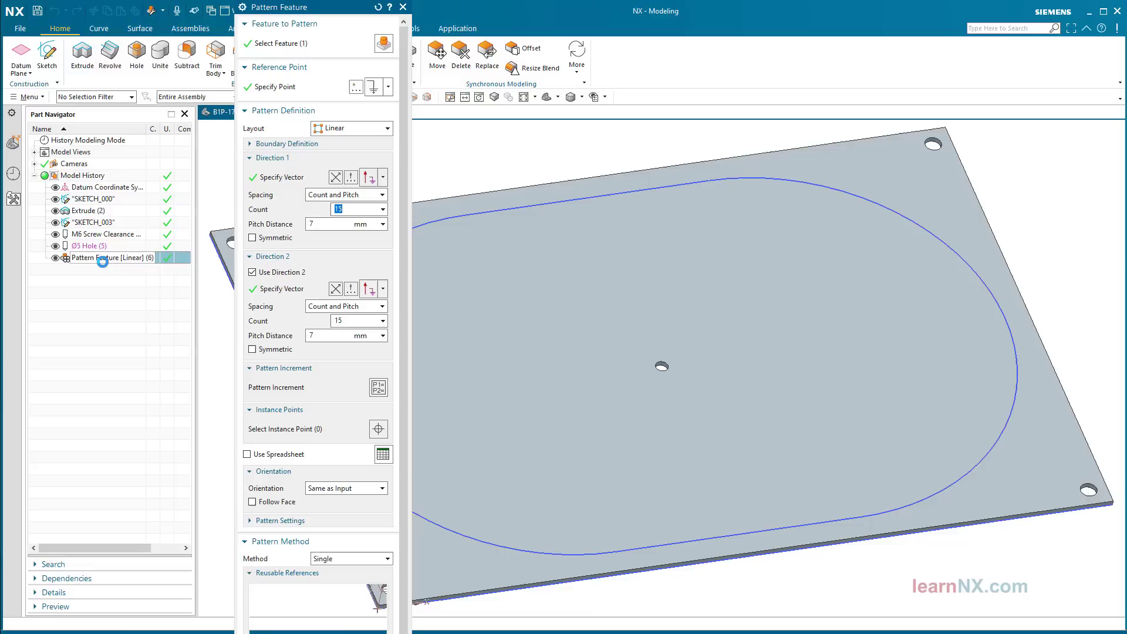
Step: Set the pattern's Boundary Definition to Curve, using the SKETCH_003 slot curves
click(288, 145)
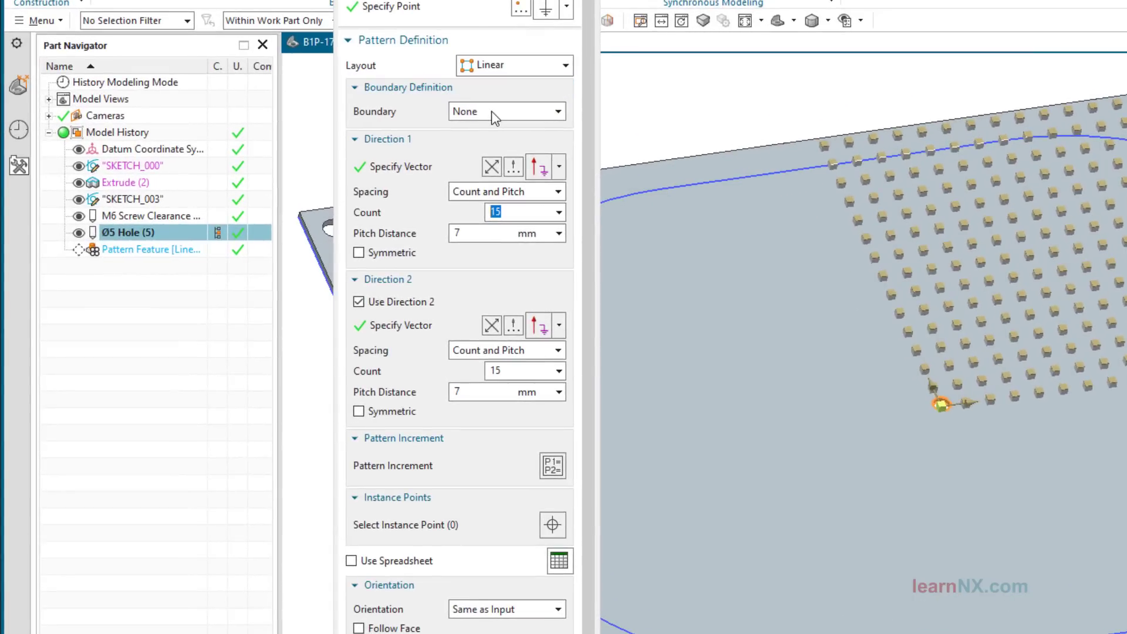
click(491, 111)
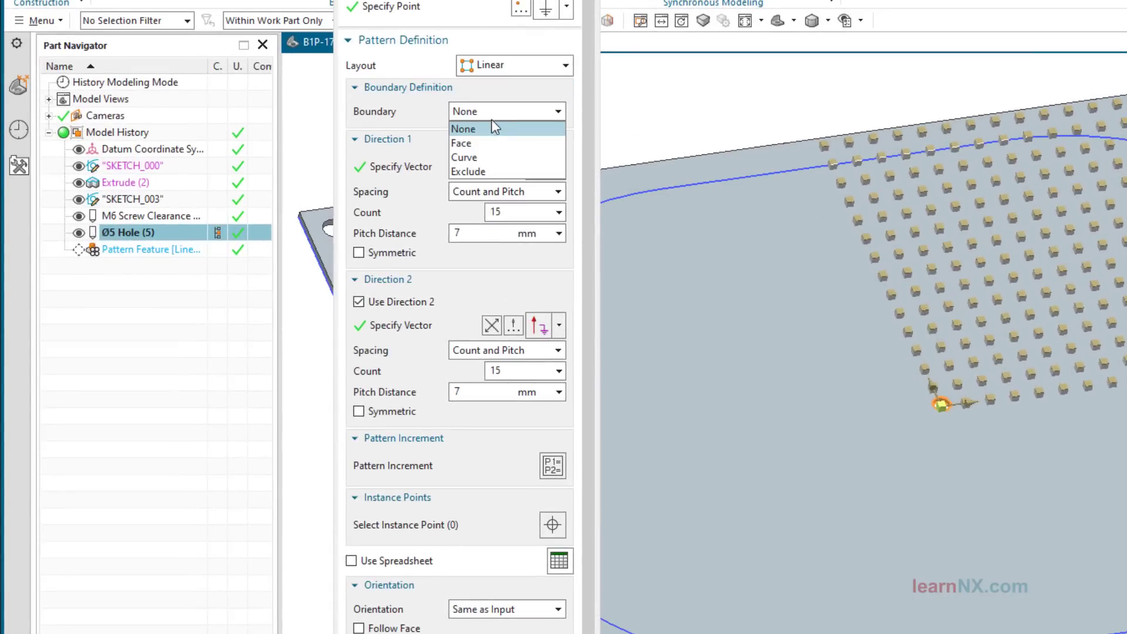
click(476, 157)
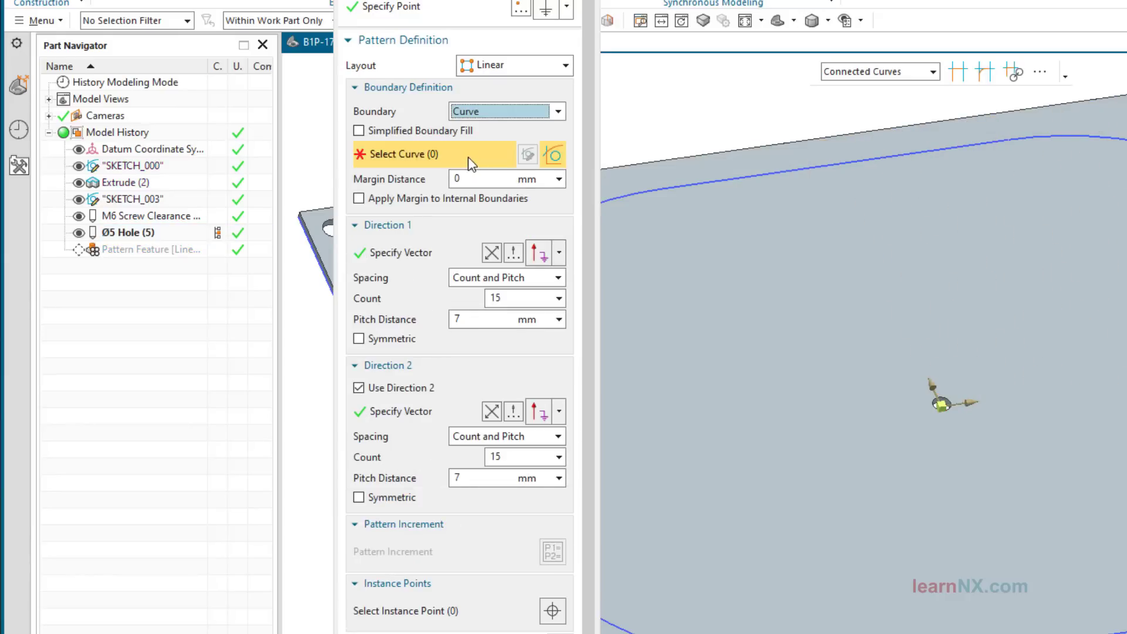
click(131, 199)
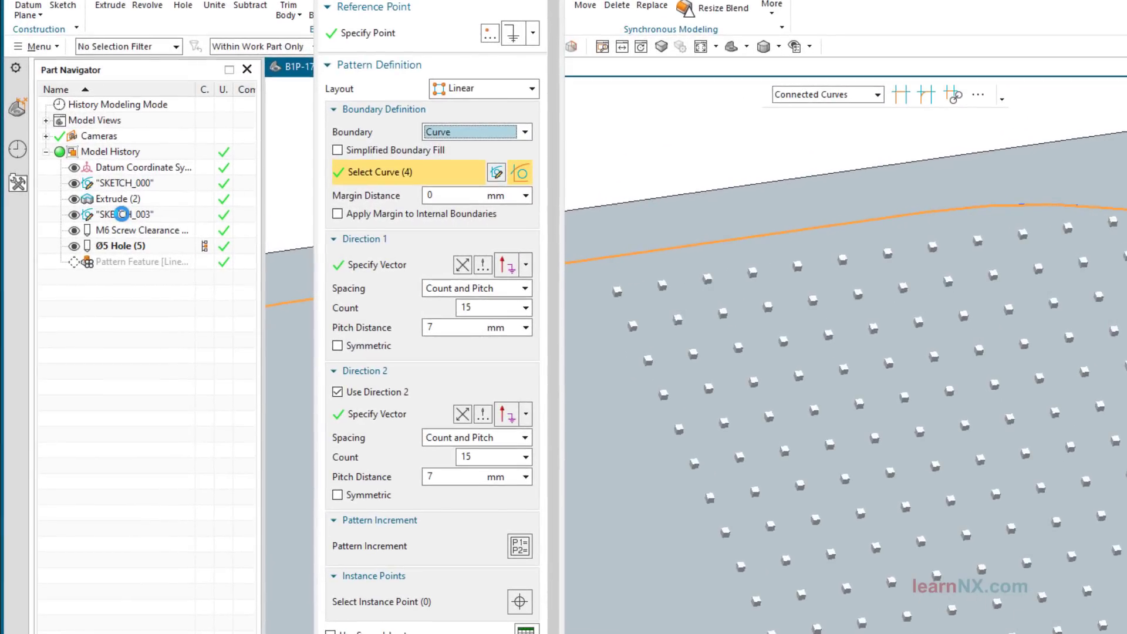
Step: Enable Simplified Boundary Fill with a Triangle layout rotated 10° and apply the pattern
click(338, 151)
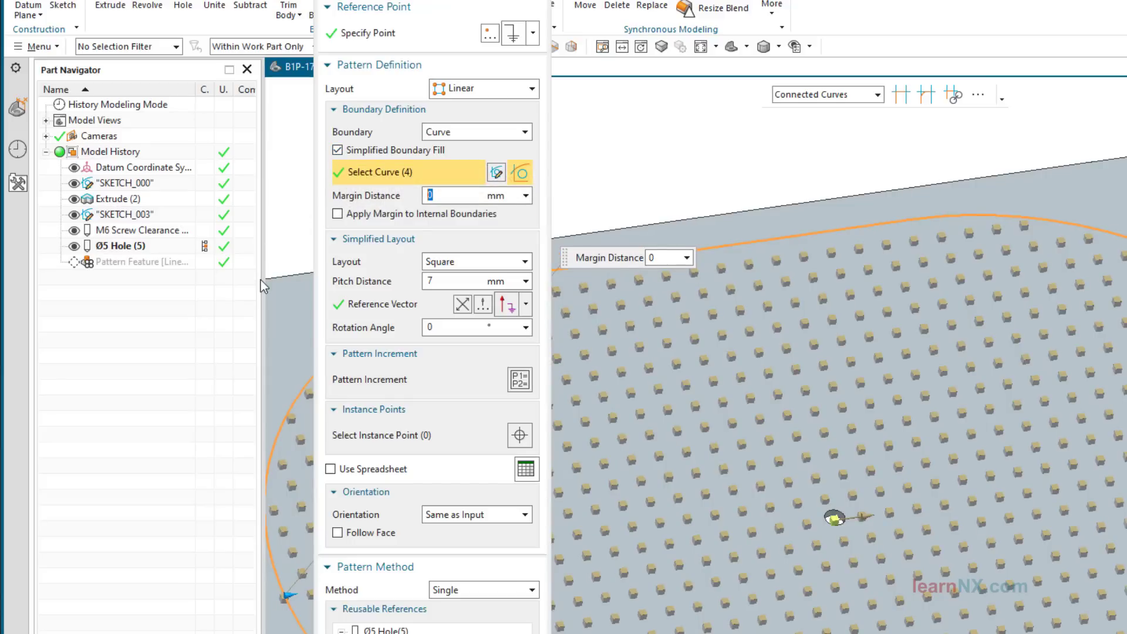
click(467, 258)
click(448, 290)
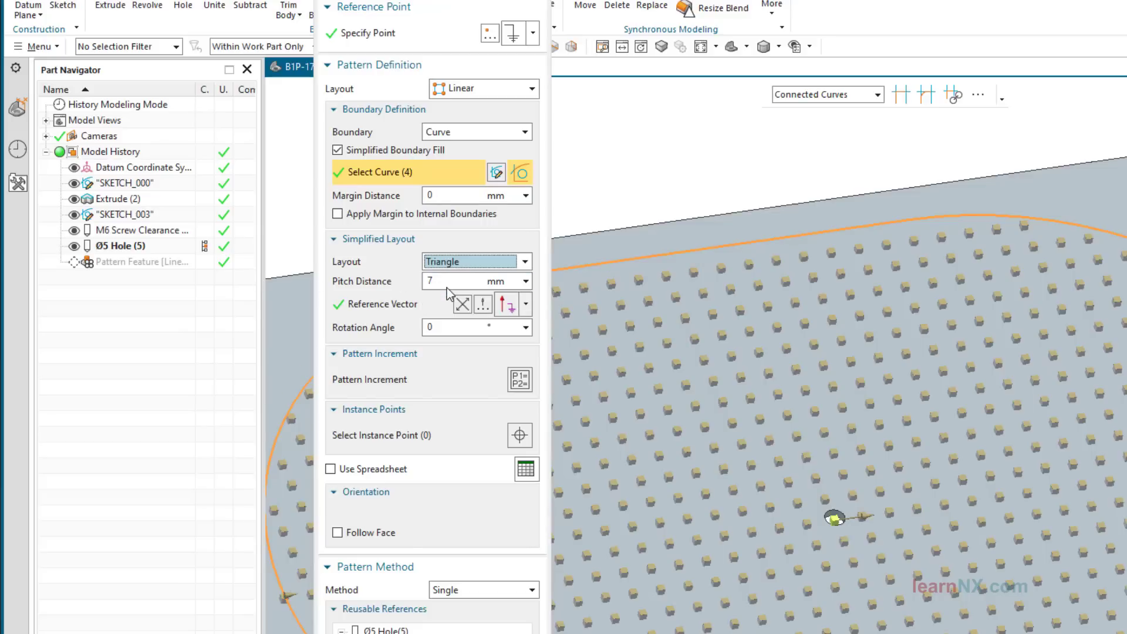
click(424, 325)
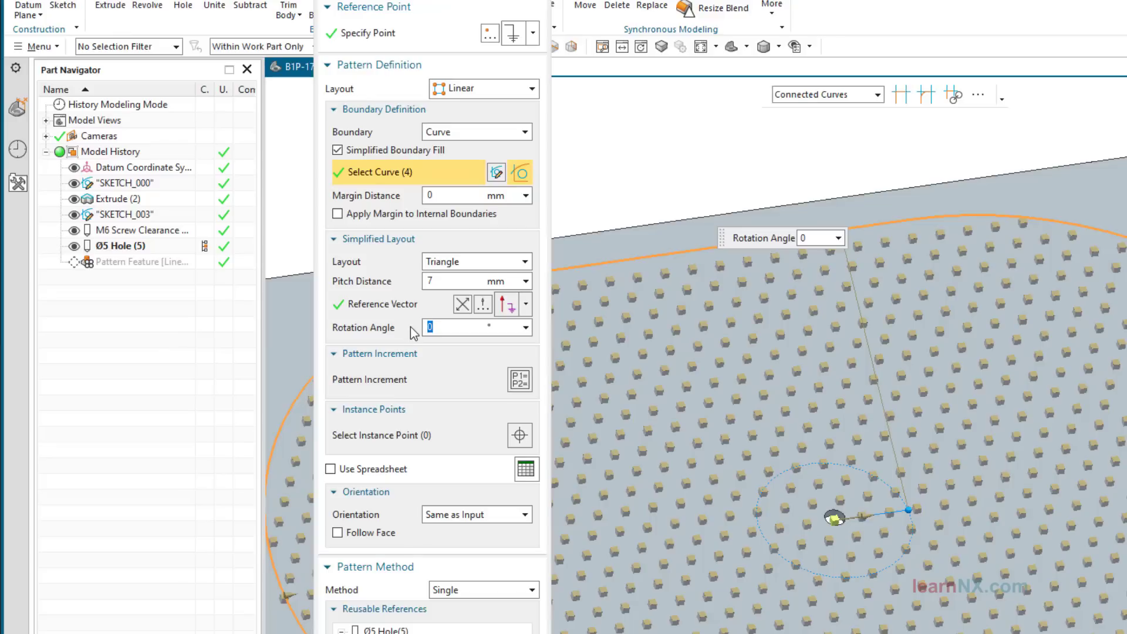
key(Return)
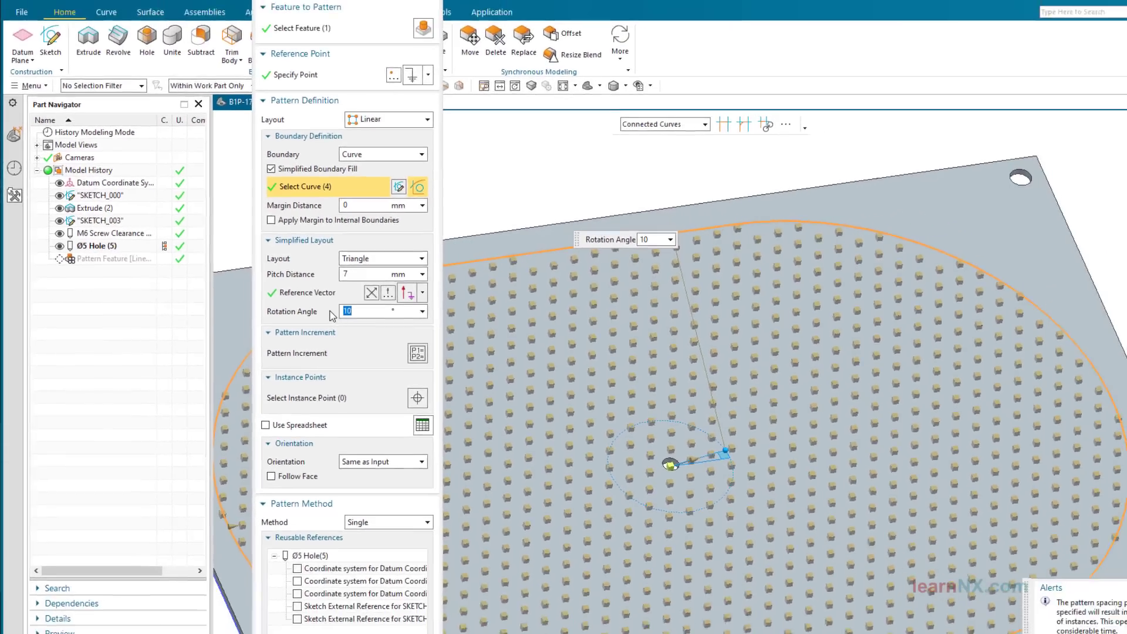
middle_click(410, 326)
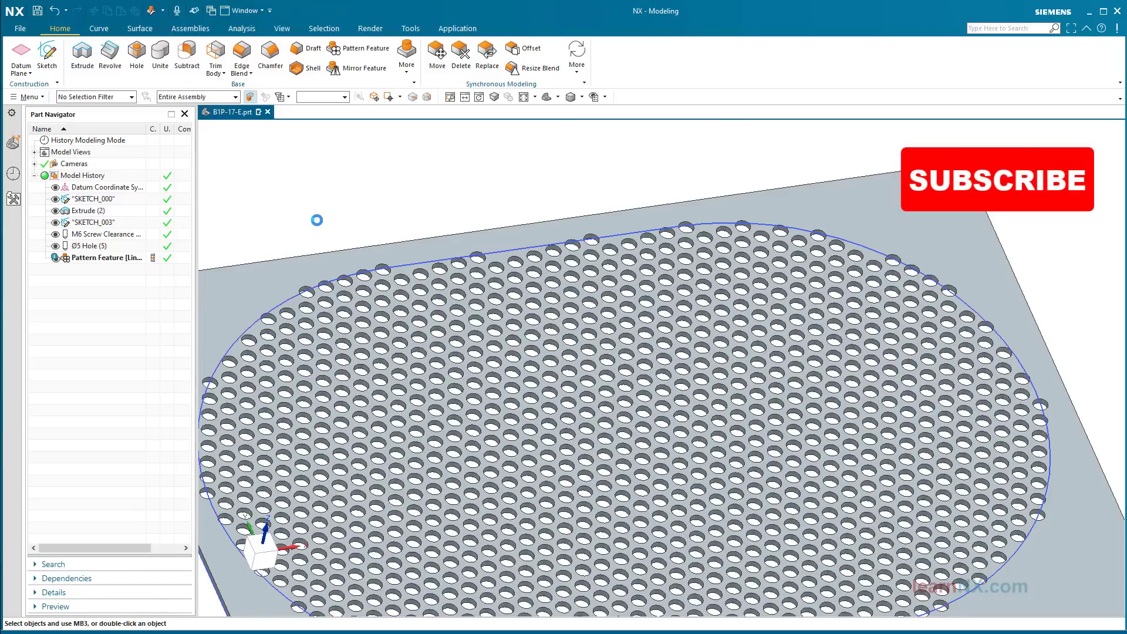
Step: Zoom in on holes crossing the slot edge and reopen the Pattern Feature to adjust its margin
scroll(317, 220, up, 8)
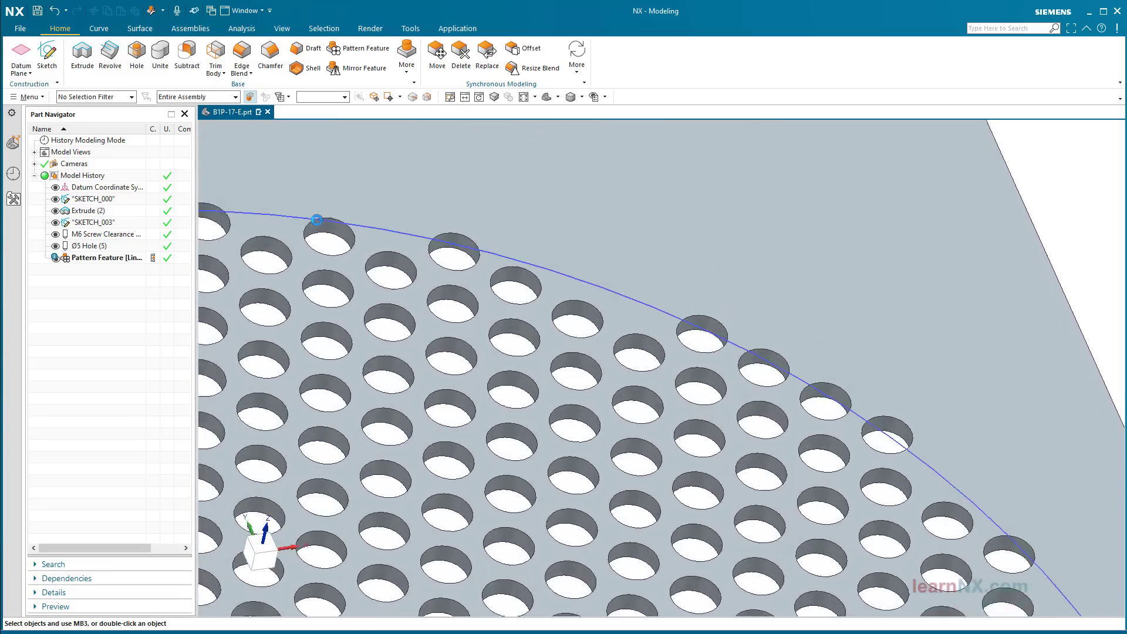
scroll(318, 220, up, 2)
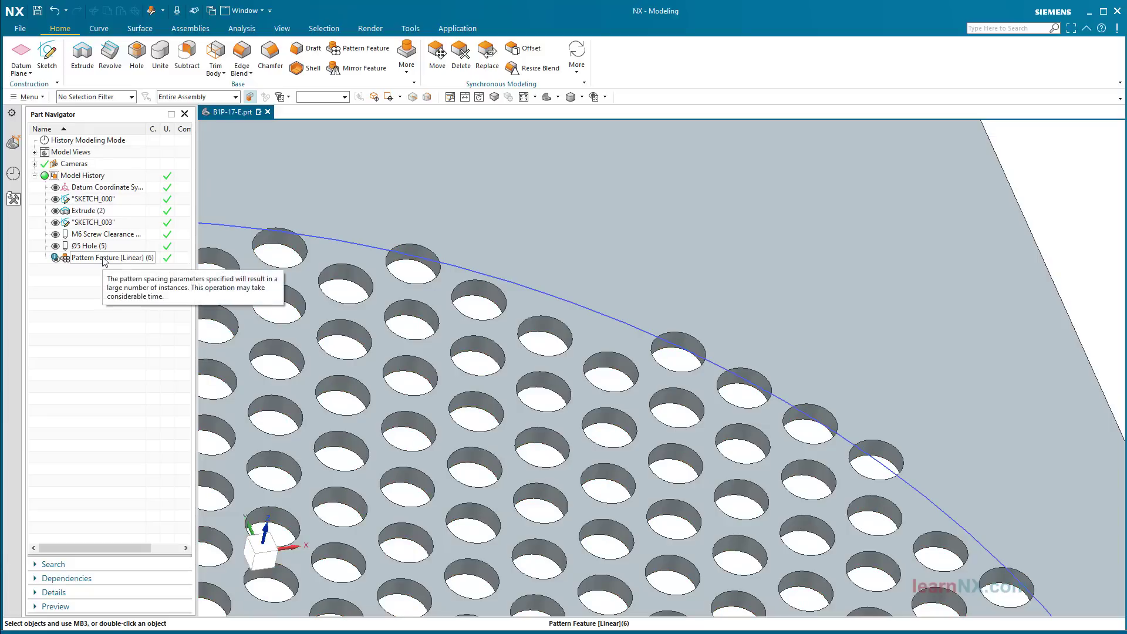
double_click(104, 259)
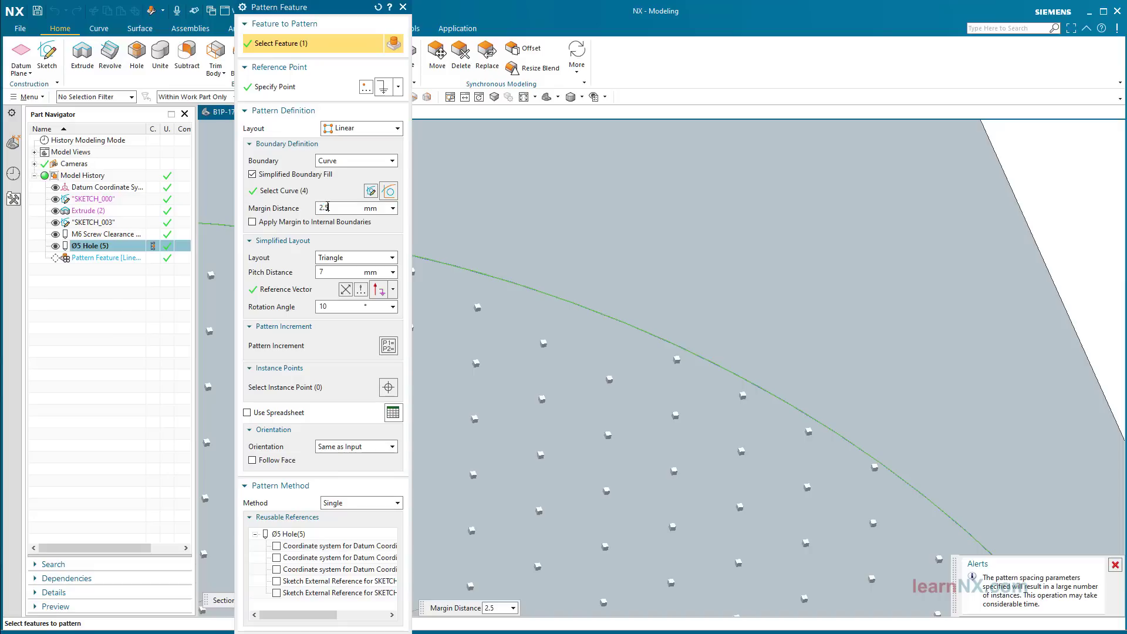
Step: Apply the 2.5 mm Margin Distance and accept the updated hole pattern
key(Return)
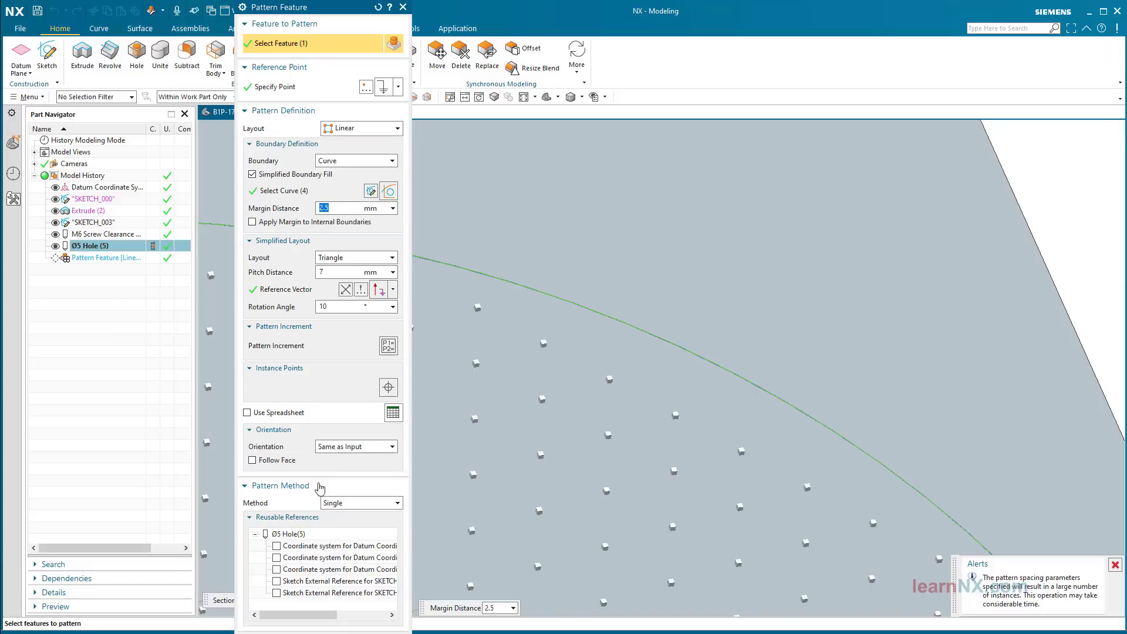
click(339, 633)
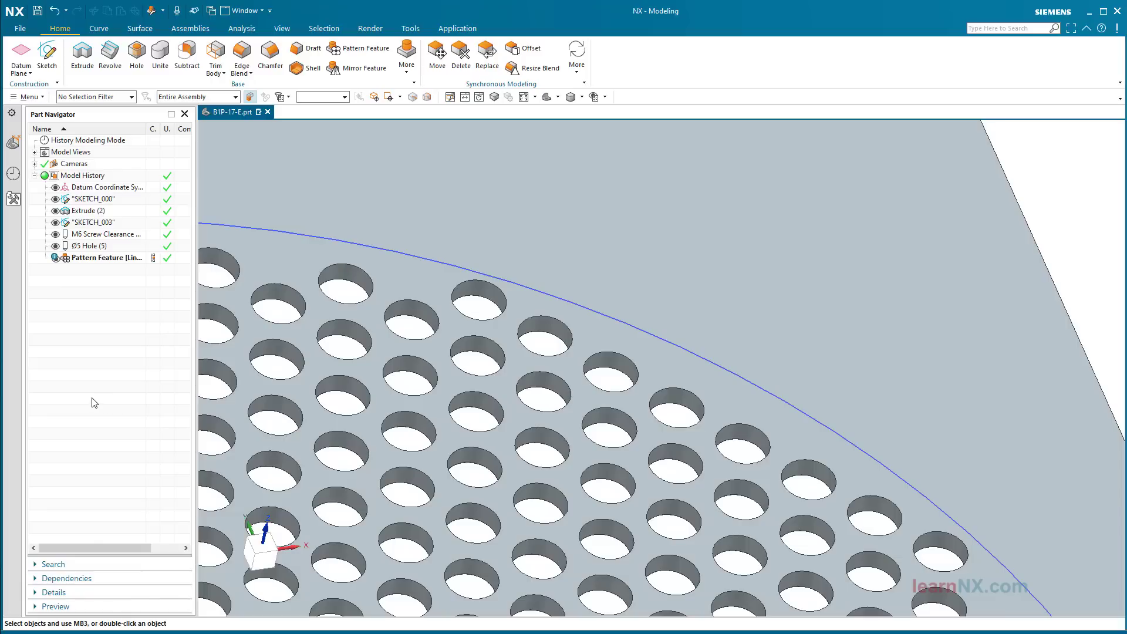
Step: Reopen the hole pattern and suppress one of its instances
double_click(103, 259)
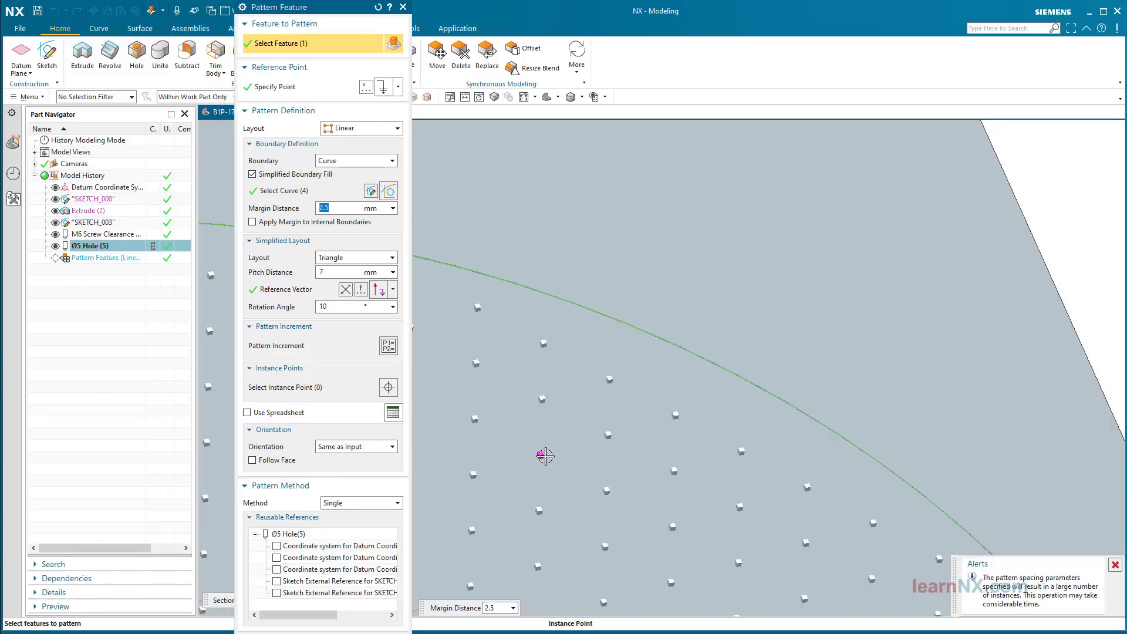
right_click(546, 456)
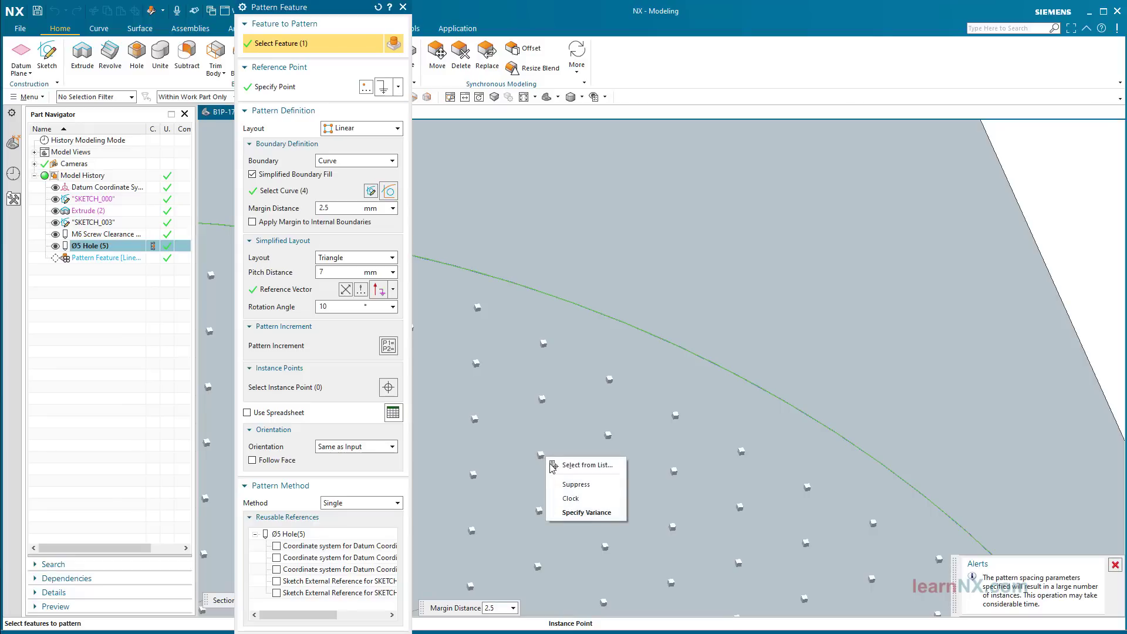
click(566, 486)
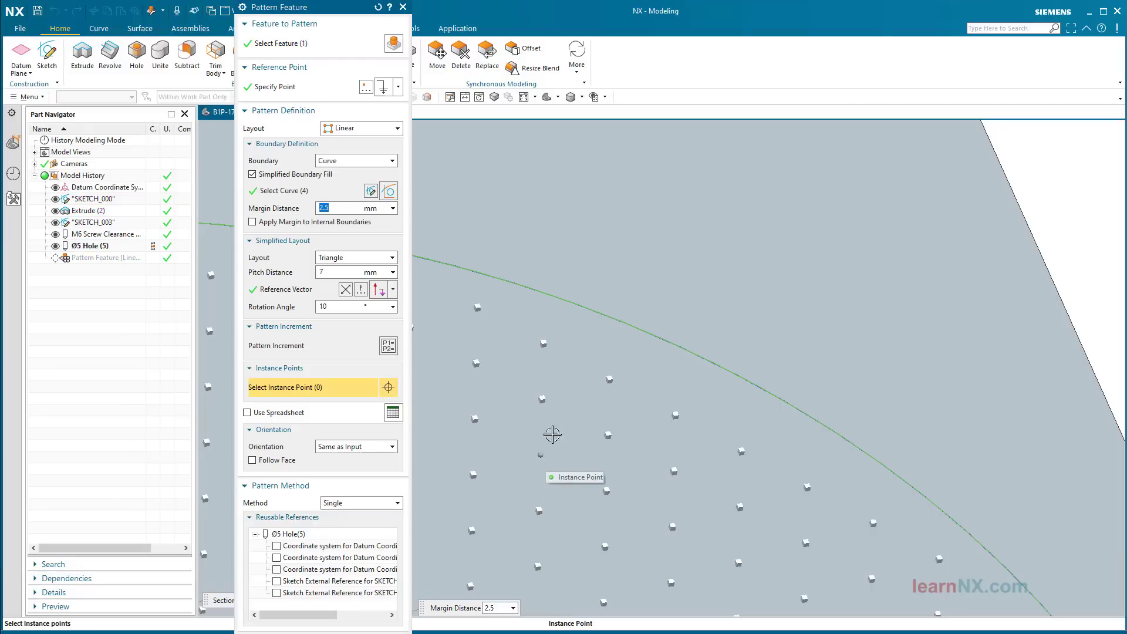
Step: Clock another instance 6 mm in Direction 1 and 16 mm in Direction 2, apply the pattern, then undo
right_click(680, 406)
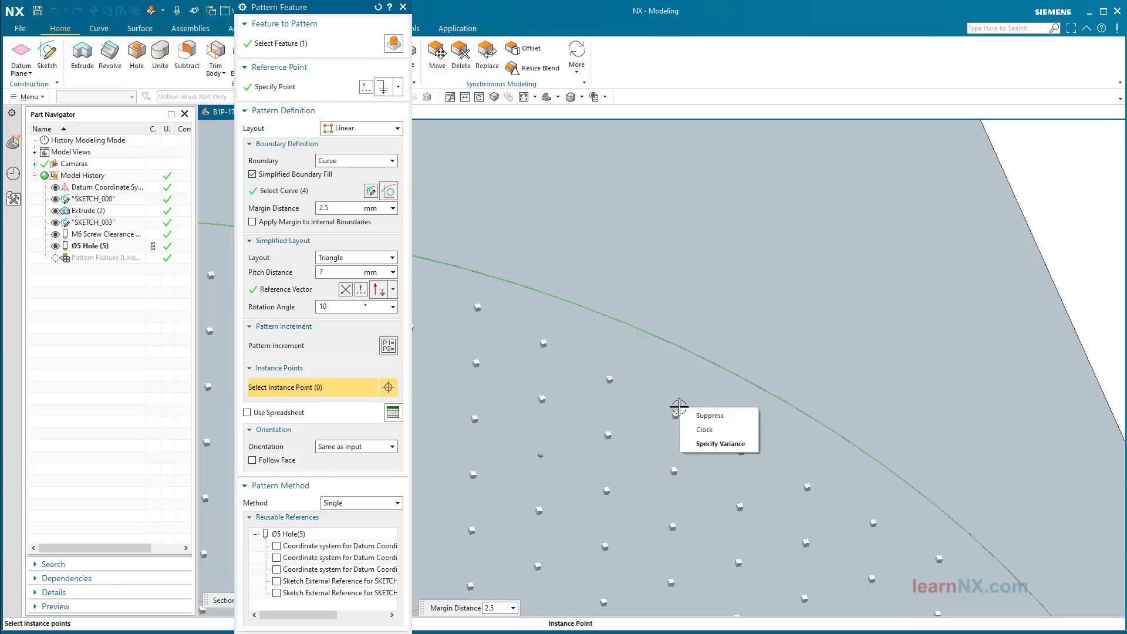
click(709, 430)
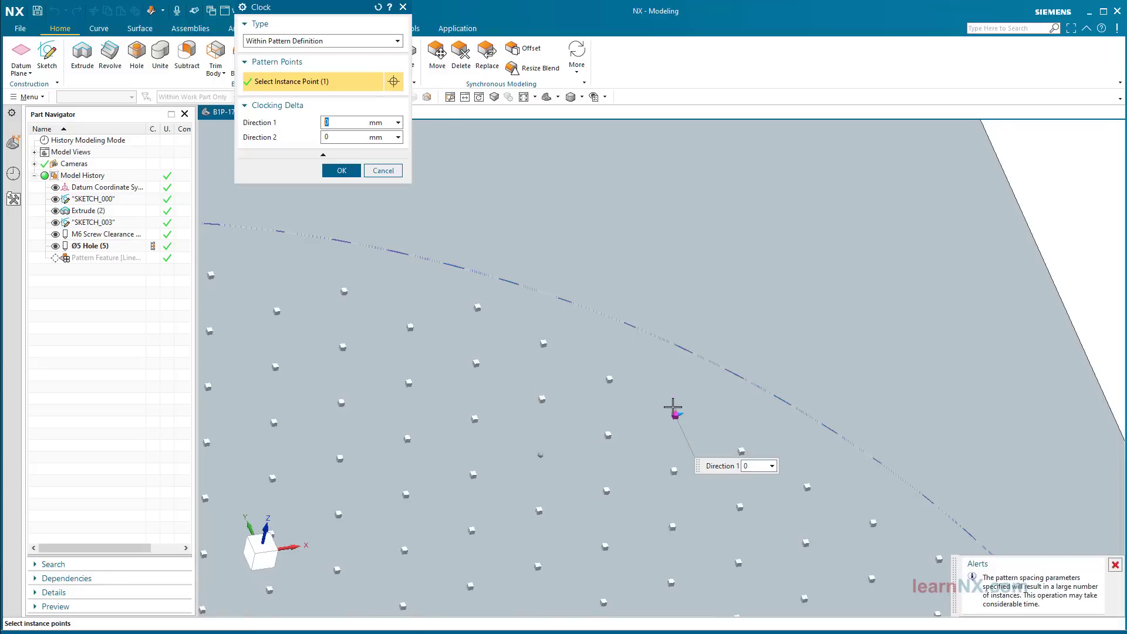
drag(673, 408, 686, 280)
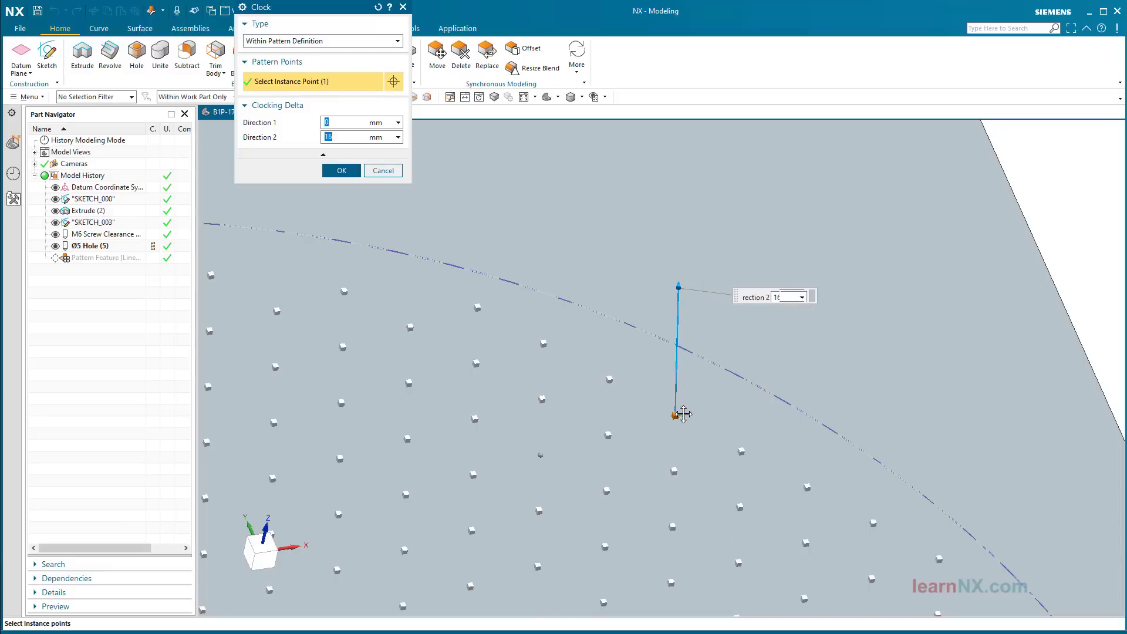
drag(679, 410, 738, 387)
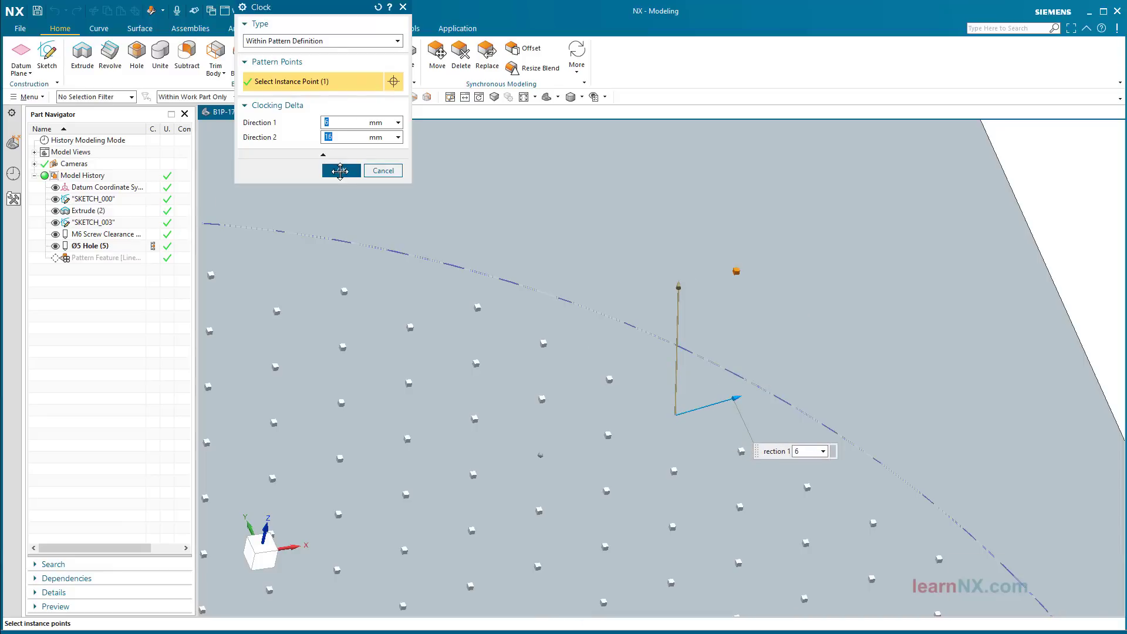
click(340, 170)
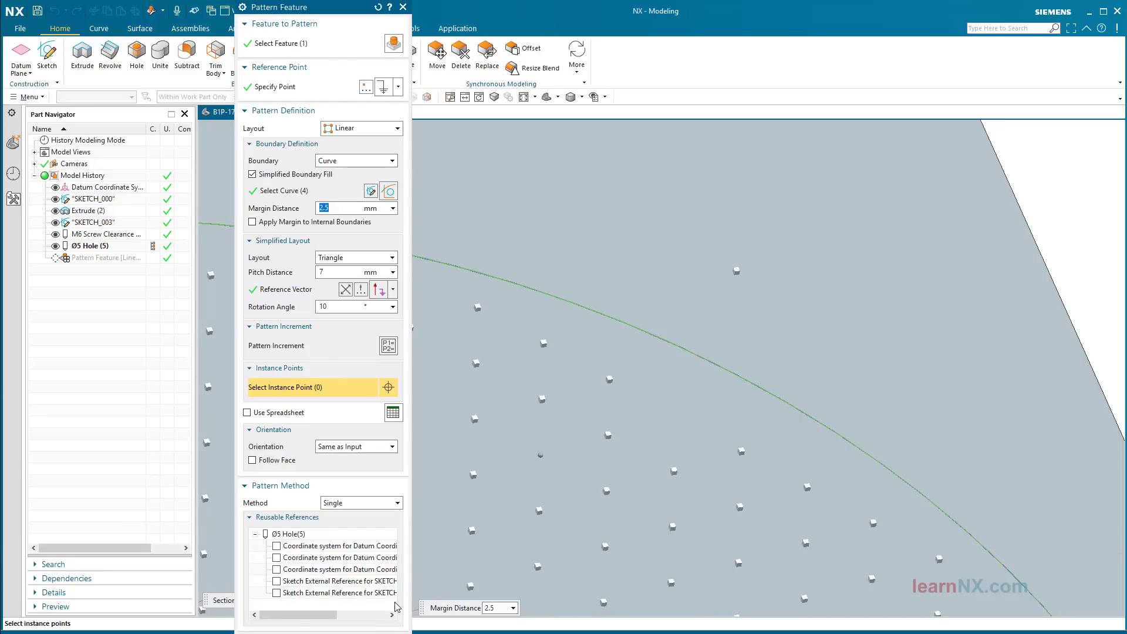
click(379, 606)
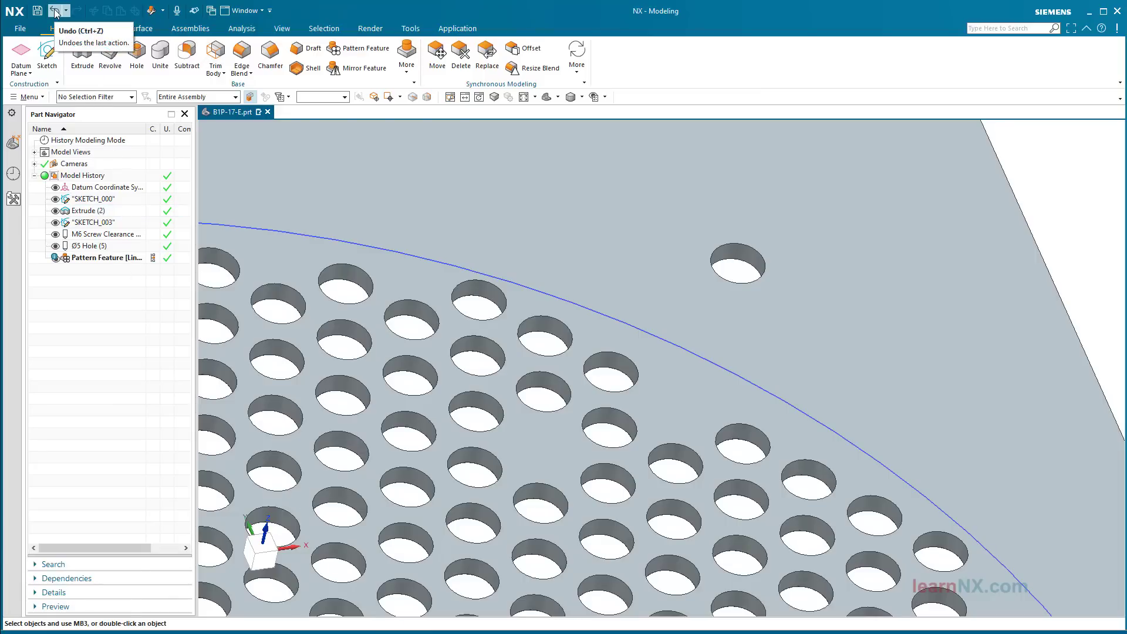
click(54, 12)
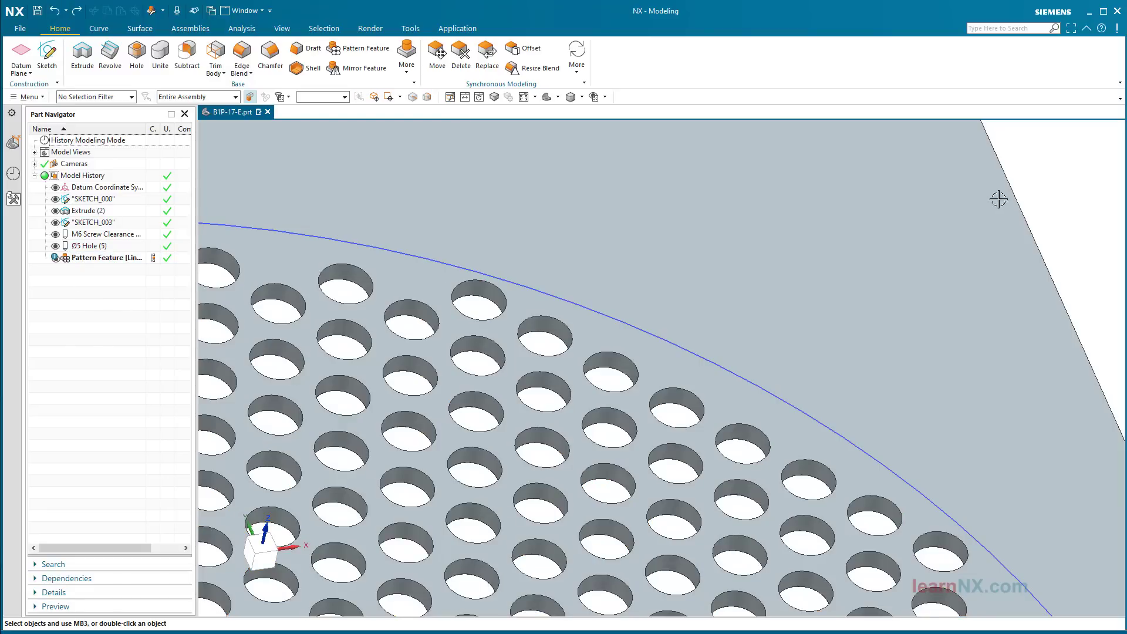
Step: Fit the plate in view and reopen the linear Ø5 hole Pattern Feature for editing
key(ctrl+f)
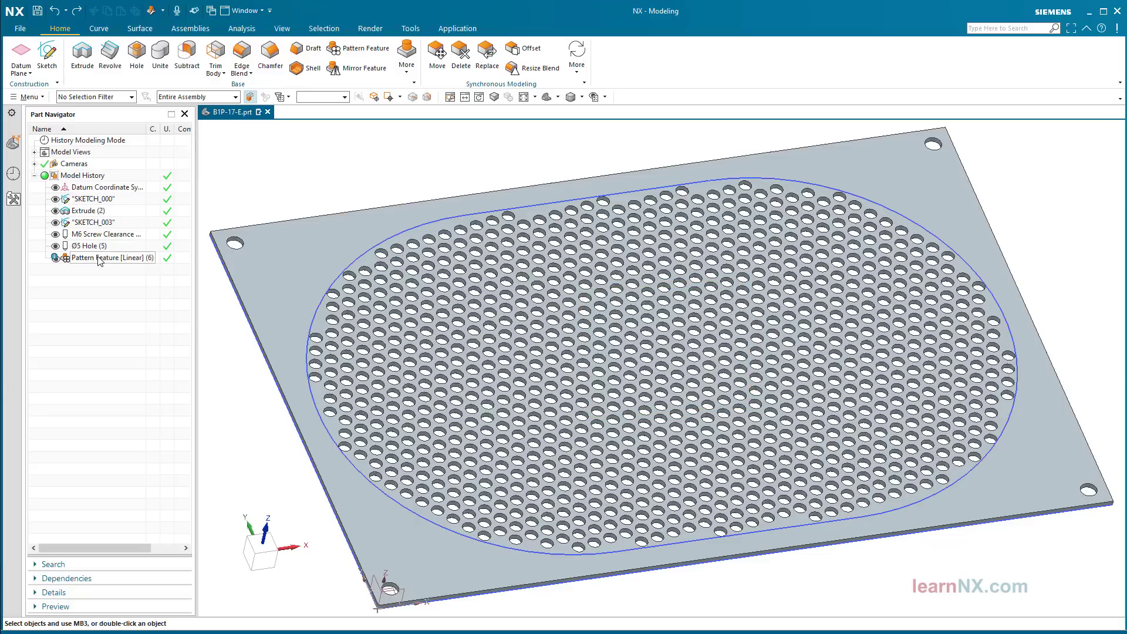
mouse_move(98, 261)
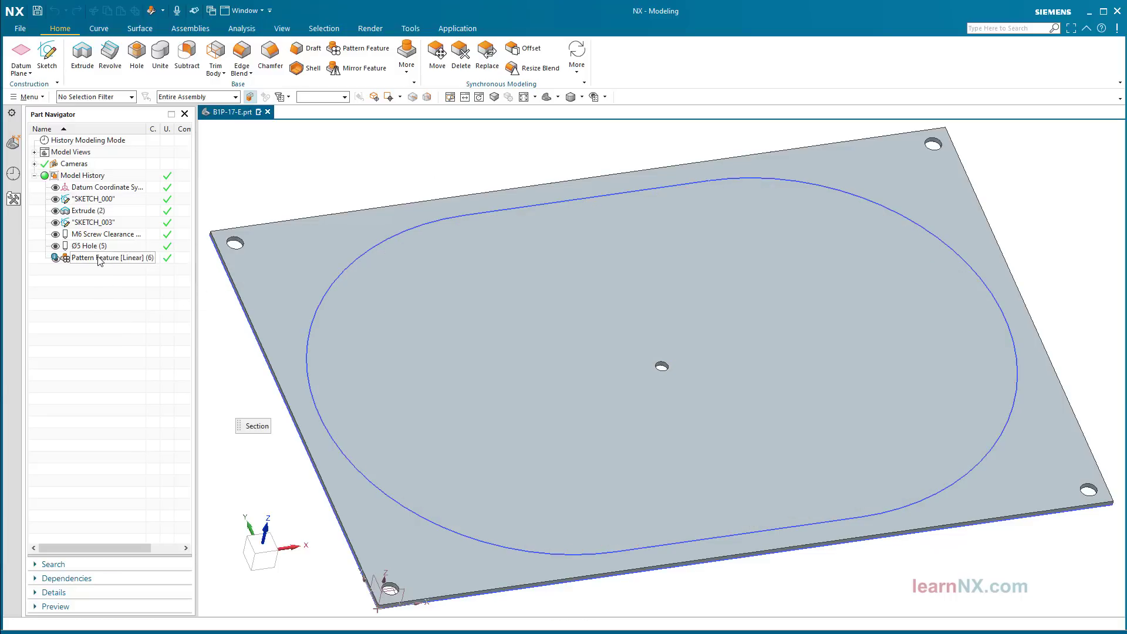
double_click(99, 261)
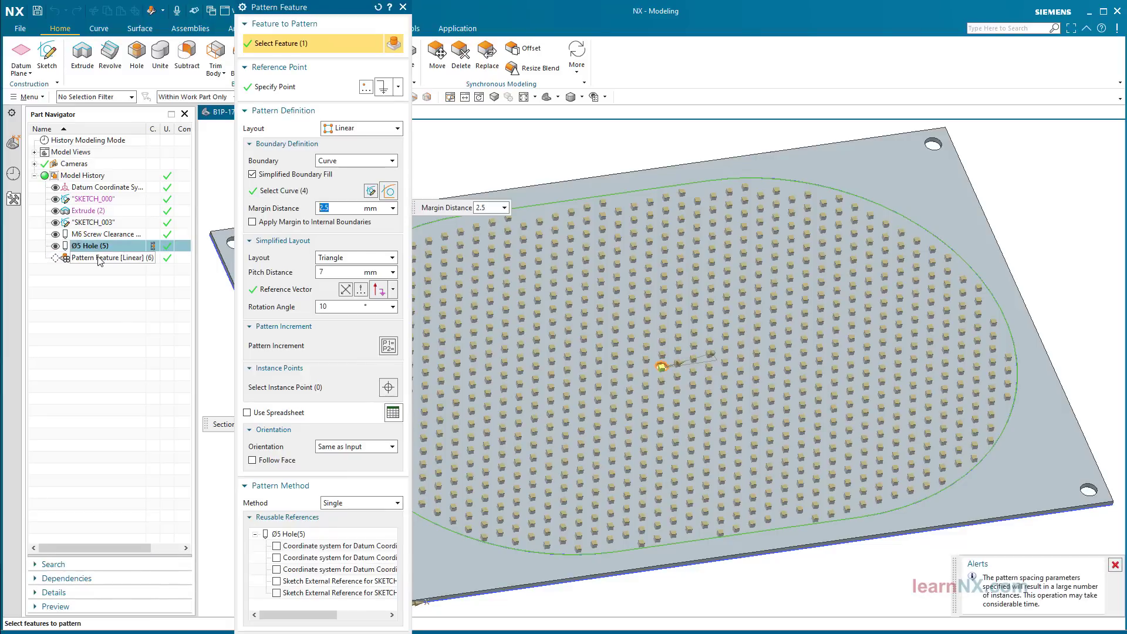
Step: Edit the pattern boundary sketch and draw a 50×50 square near its centre
click(371, 192)
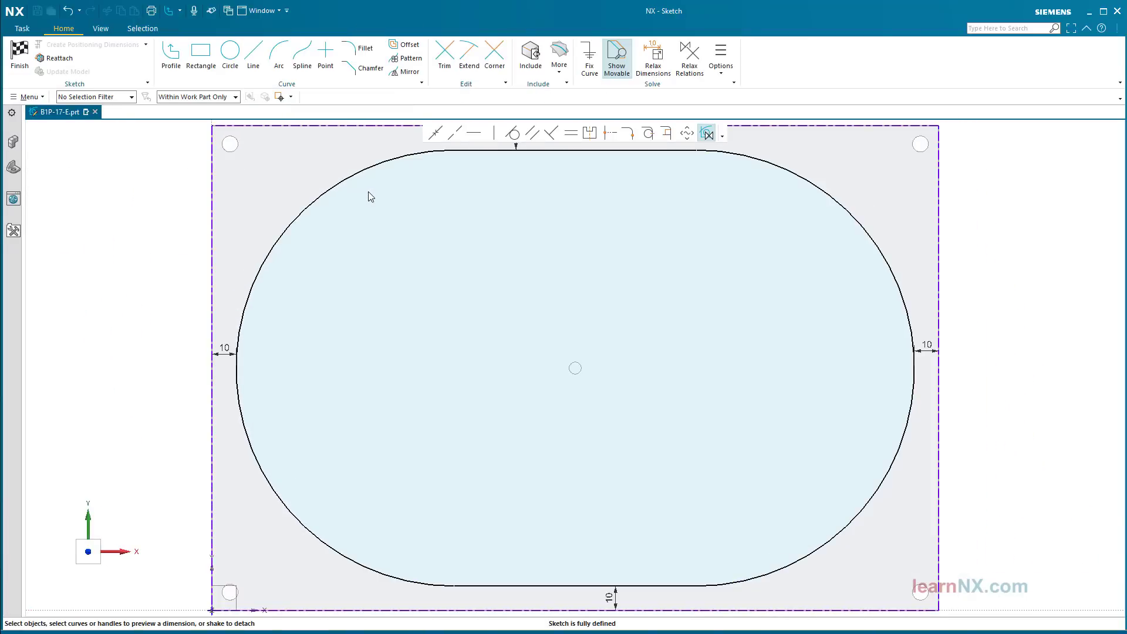
click(203, 55)
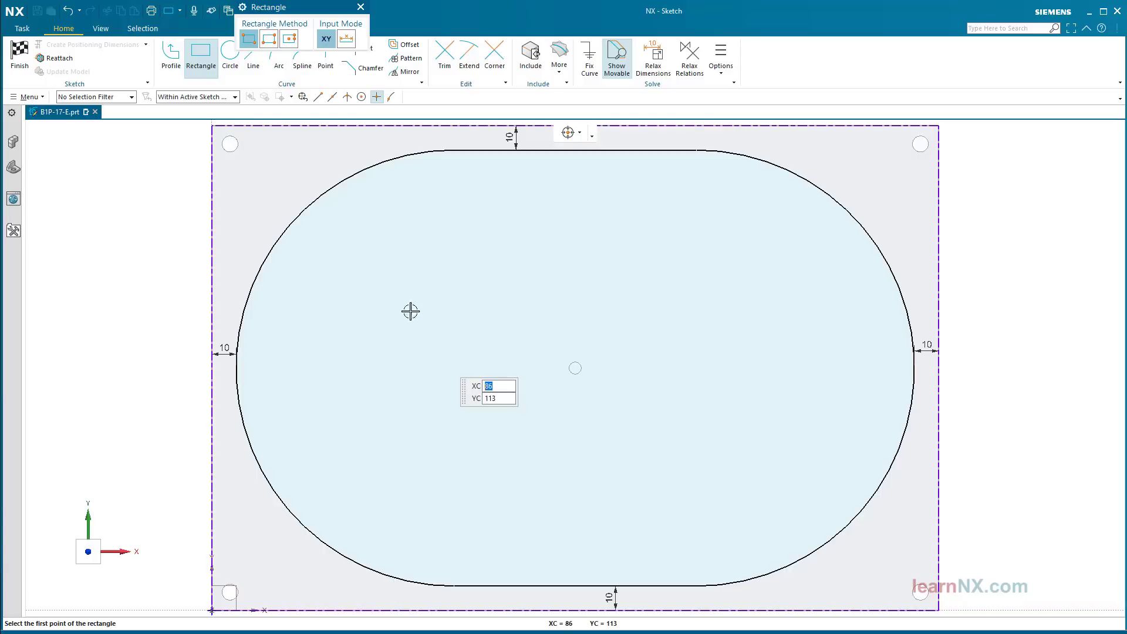
click(346, 38)
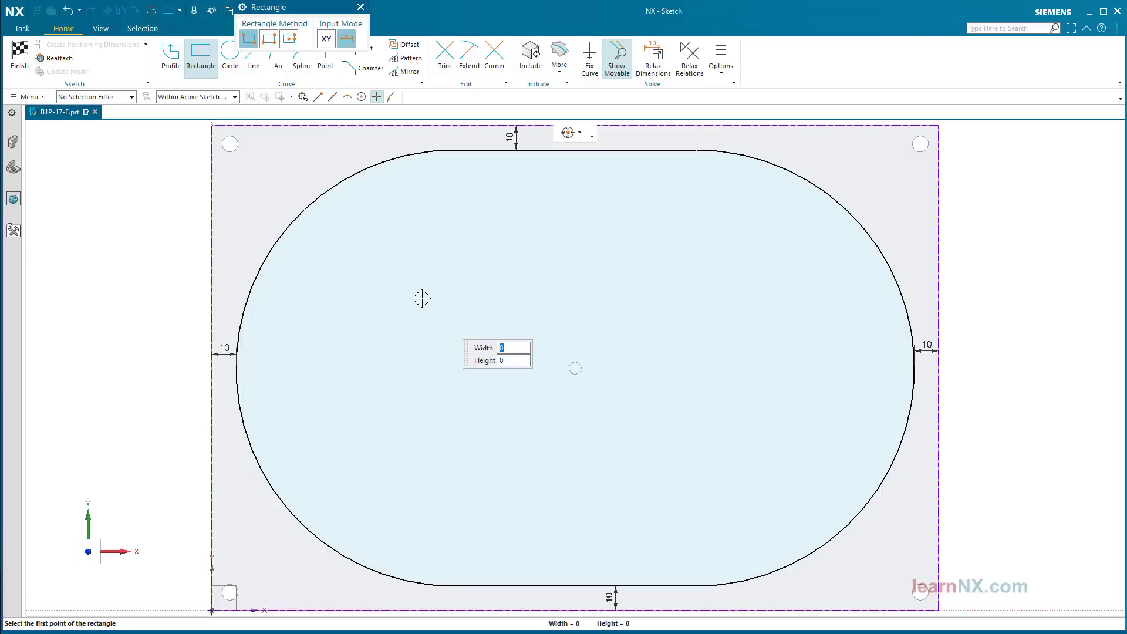
key(Tab)
key(Tab)
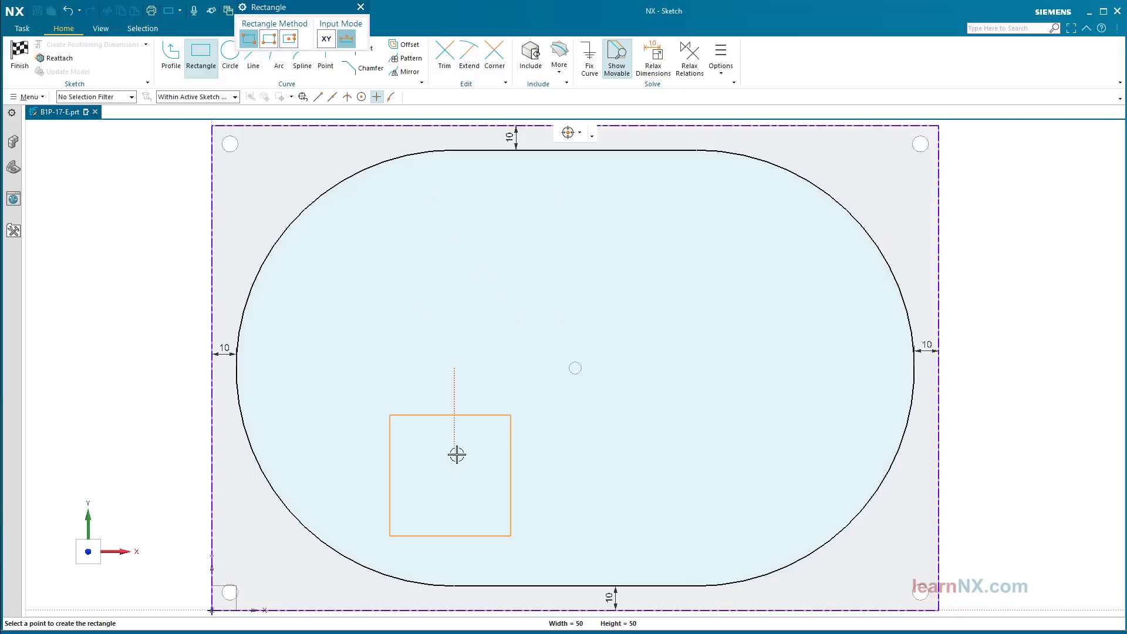
click(536, 412)
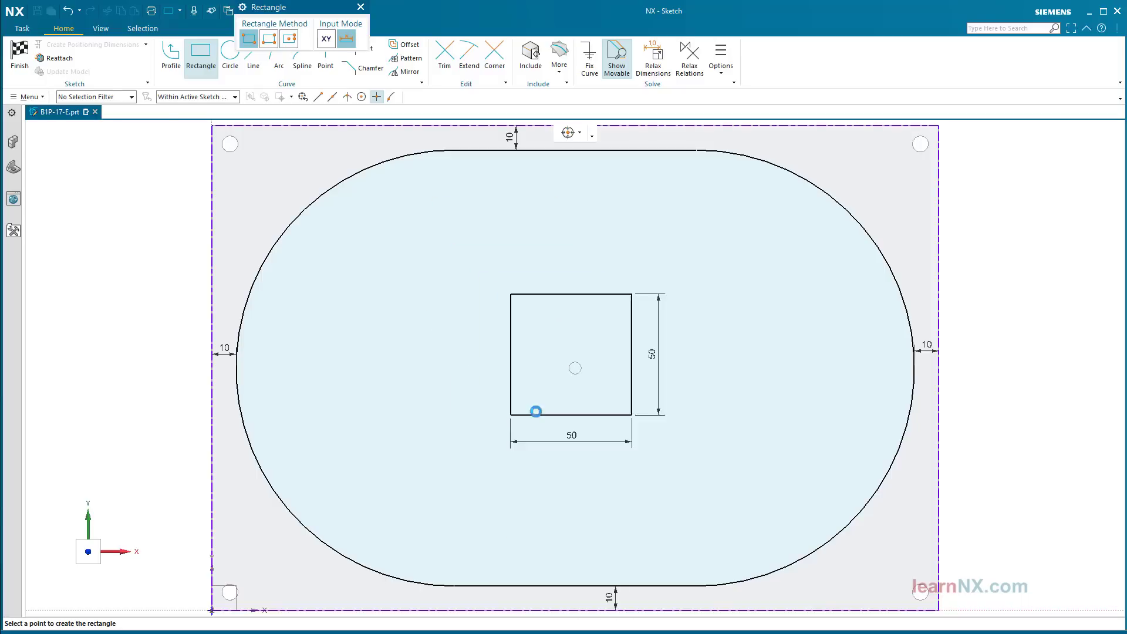
key(Escape)
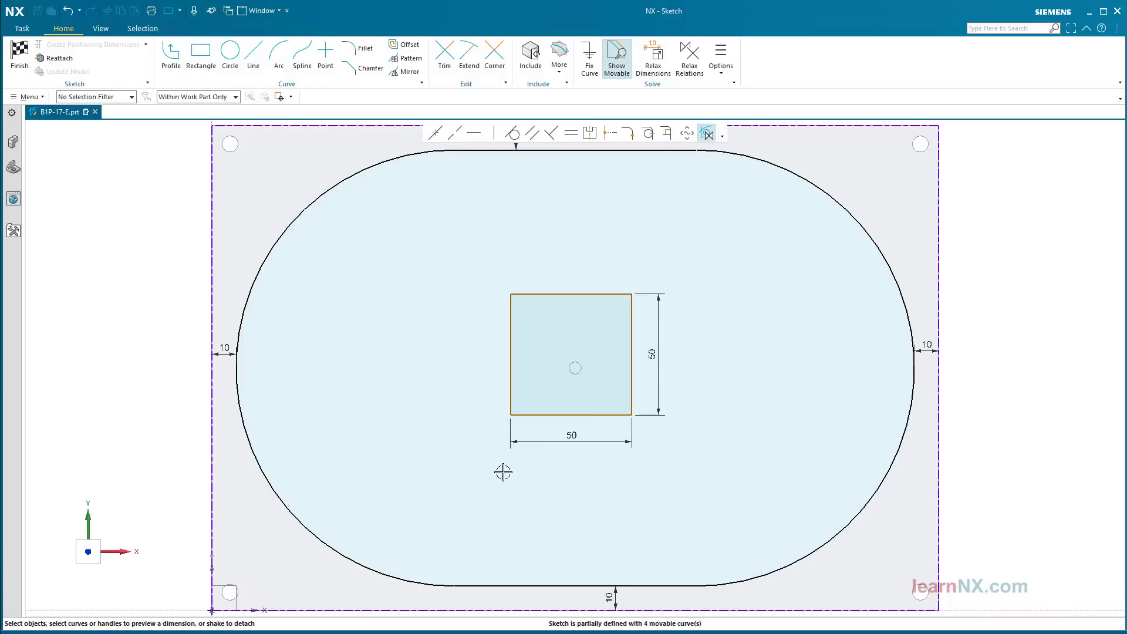
key(ctrl+f)
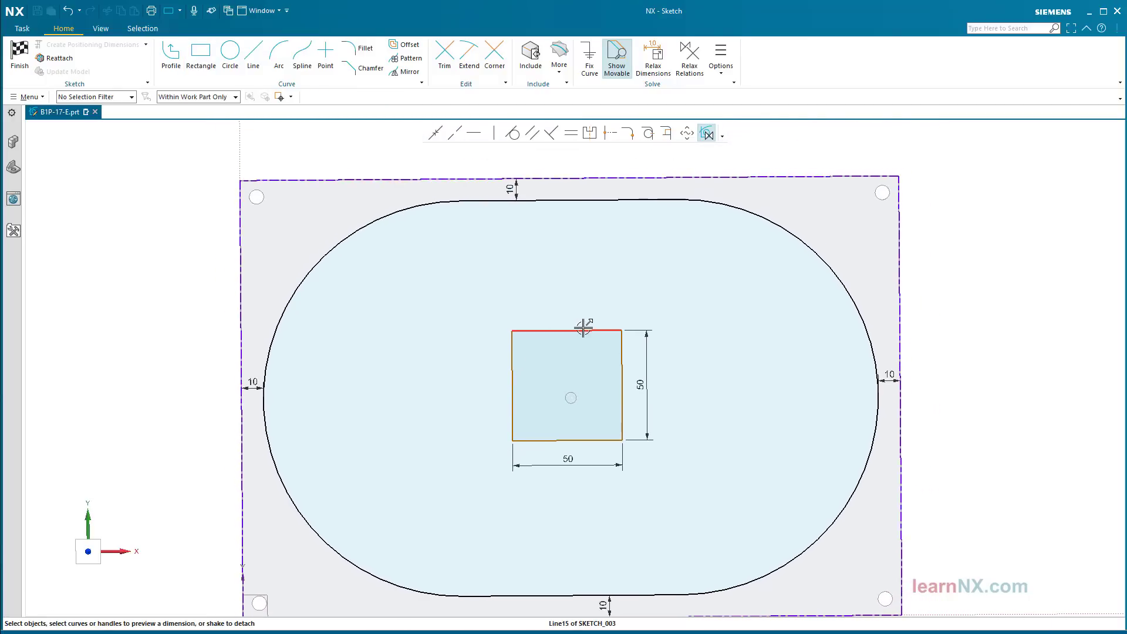
Step: Centre the square with vertical and horizontal midpoint constraints to the slot, then finish the sketch
click(567, 330)
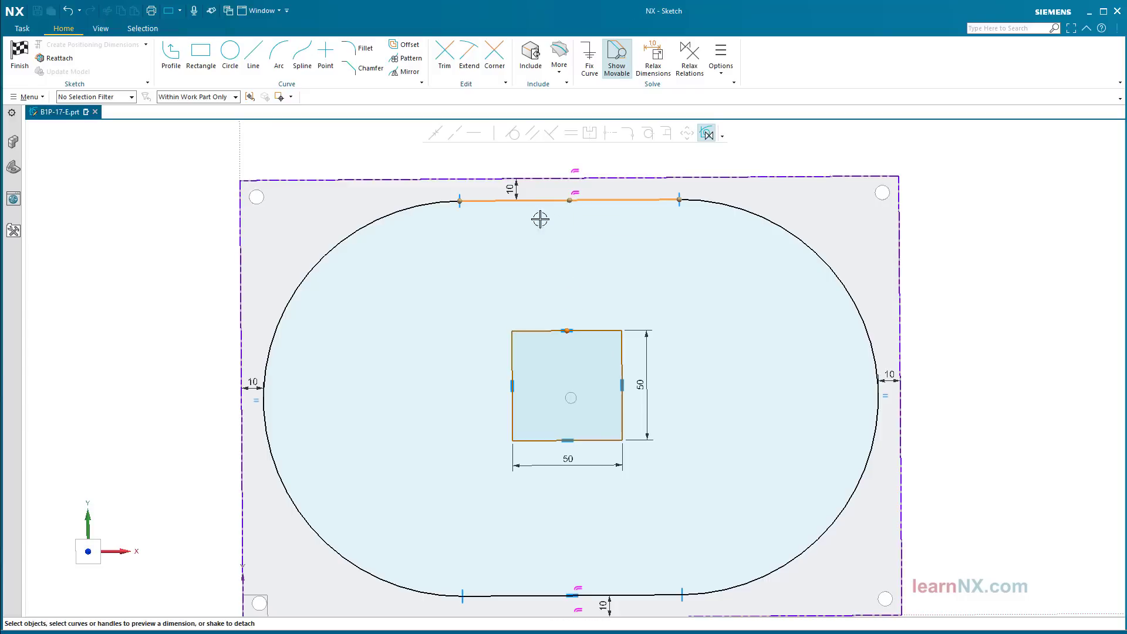
click(564, 200)
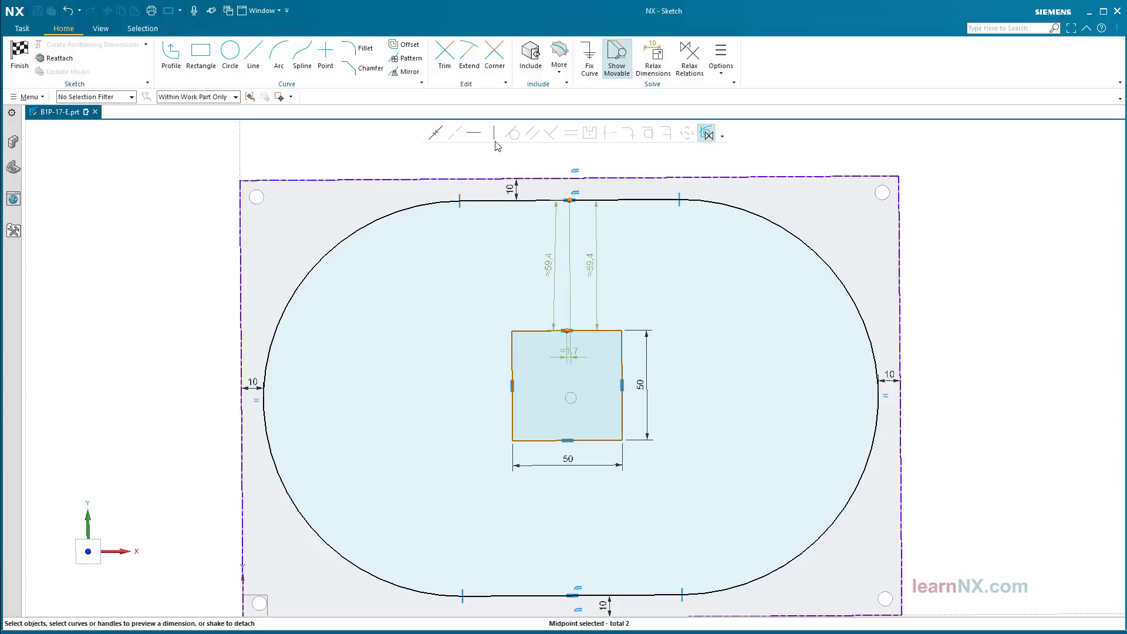
click(494, 133)
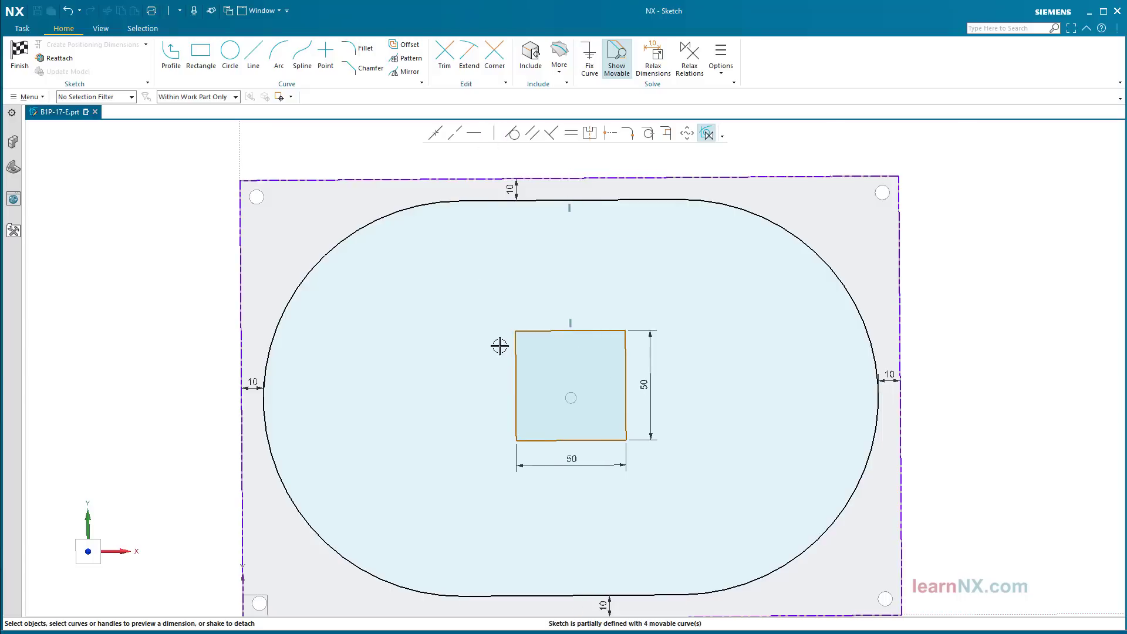
click(515, 355)
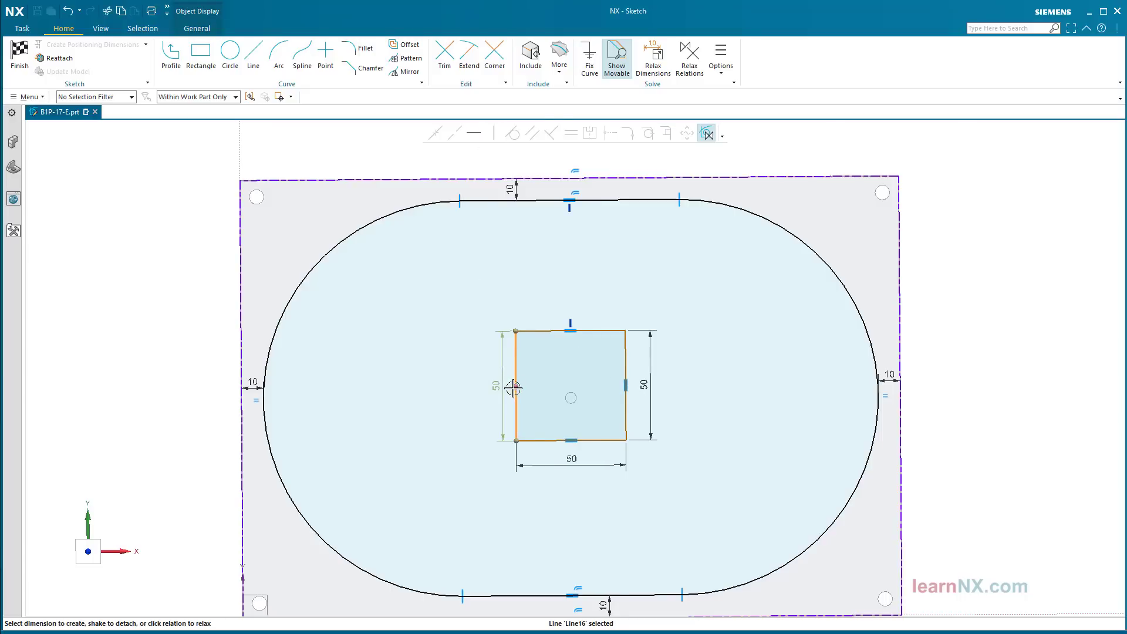
click(515, 385)
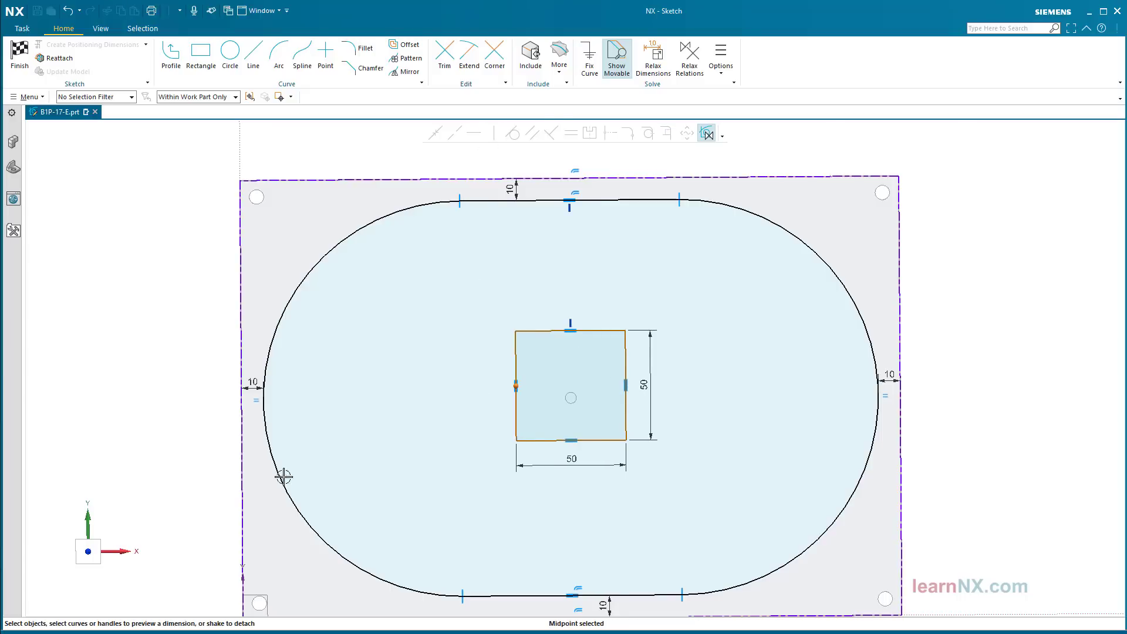
click(461, 399)
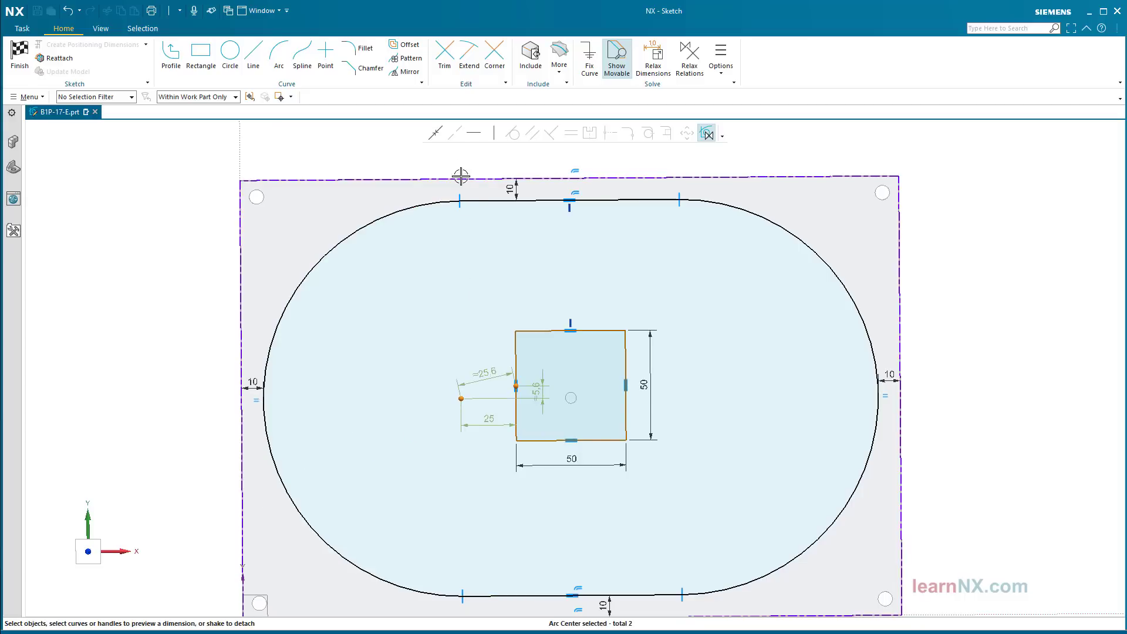
click(473, 141)
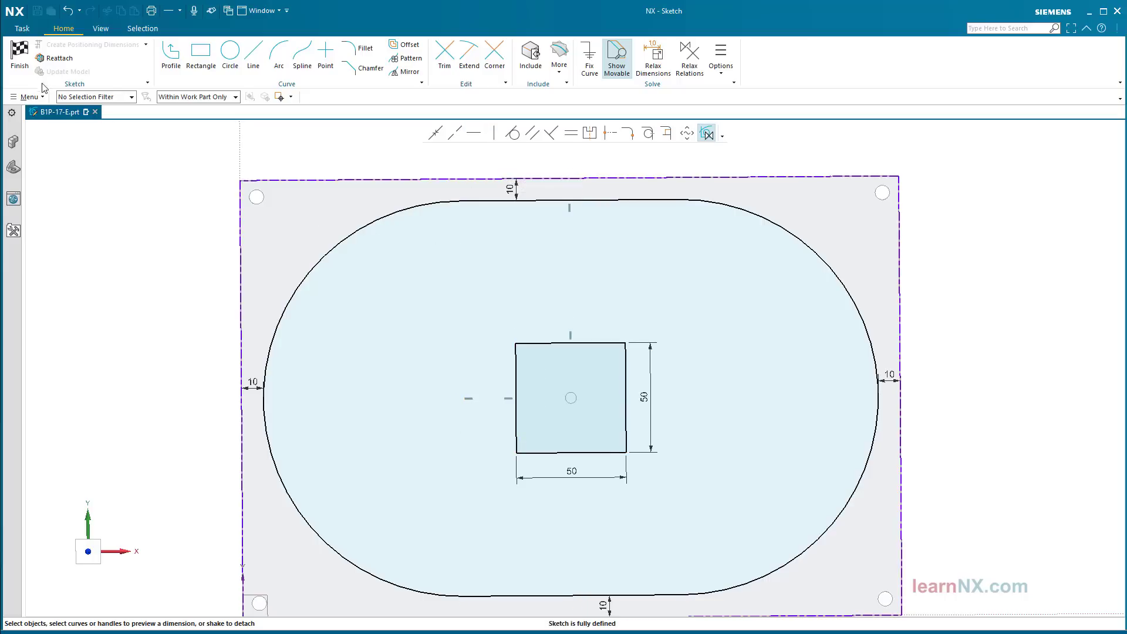
click(24, 59)
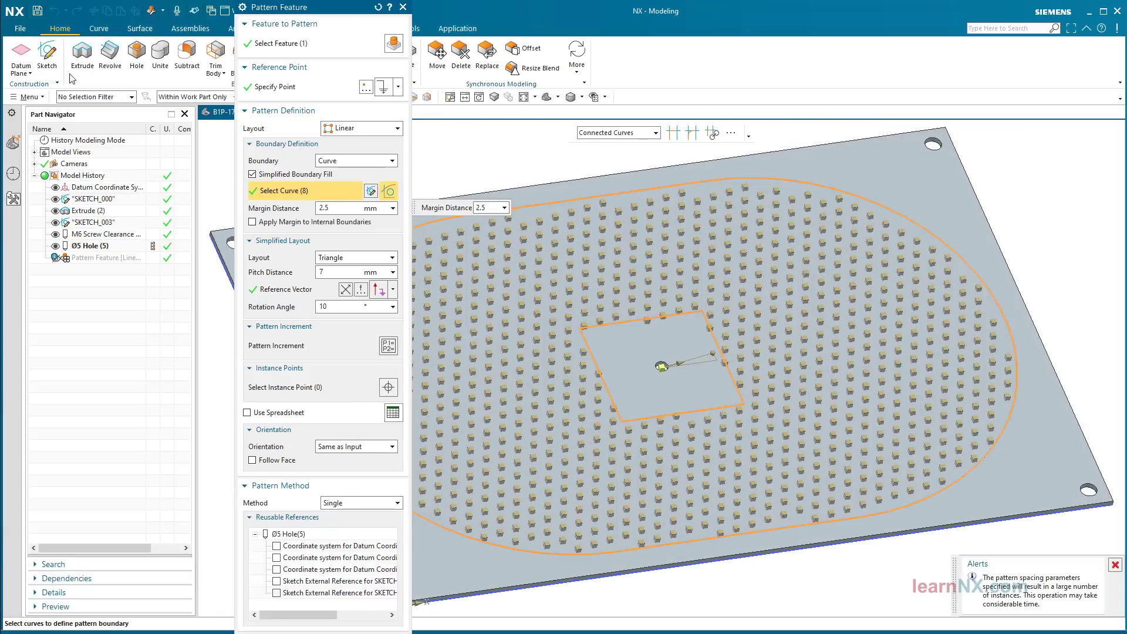
Step: Apply the pattern, then re-edit it to enable Apply Margin to Internal Boundaries
middle_click(508, 162)
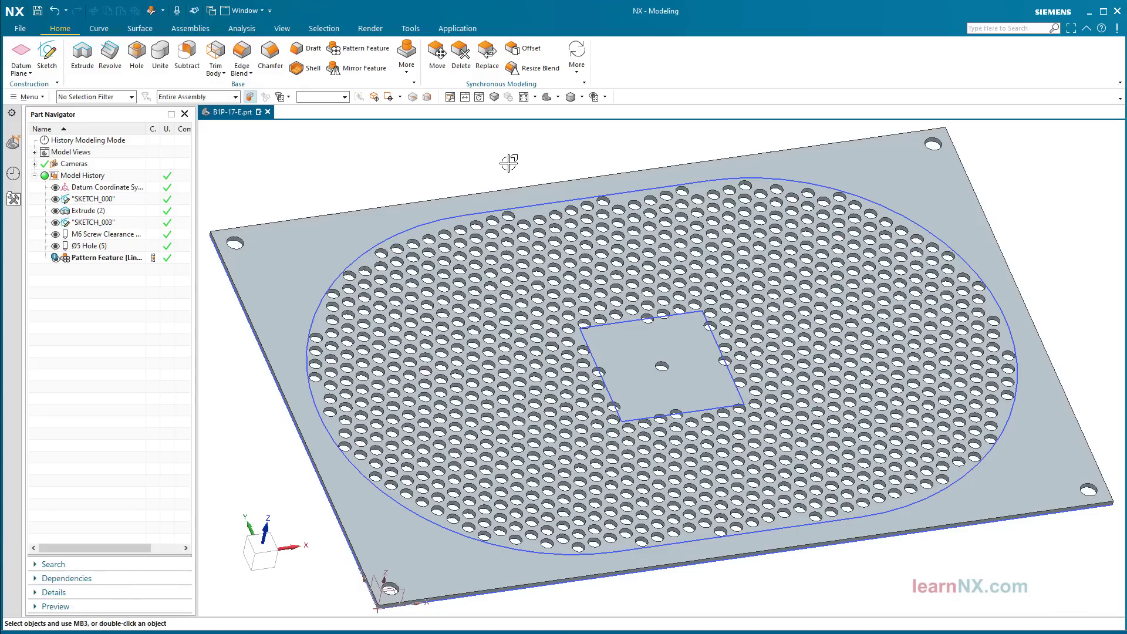
double_click(91, 257)
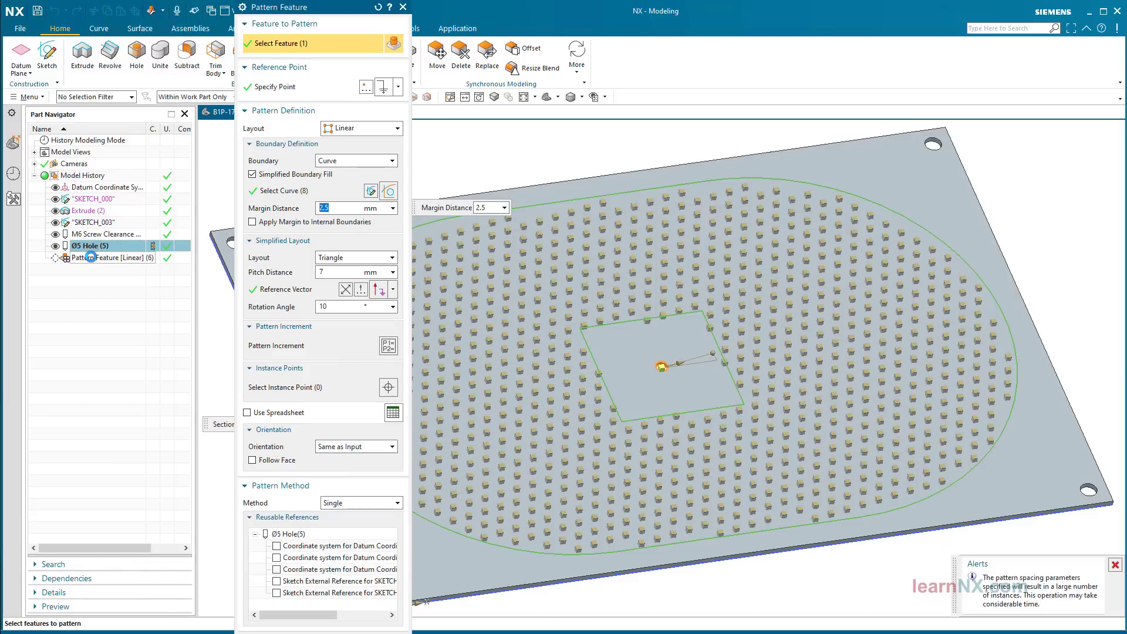
click(253, 226)
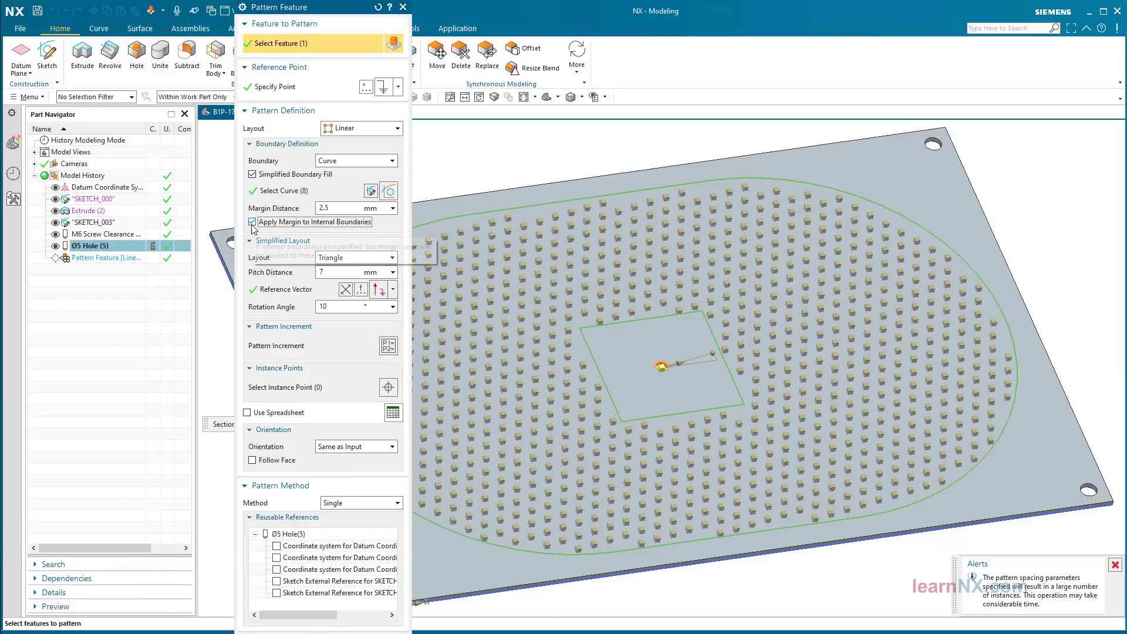
middle_click(254, 229)
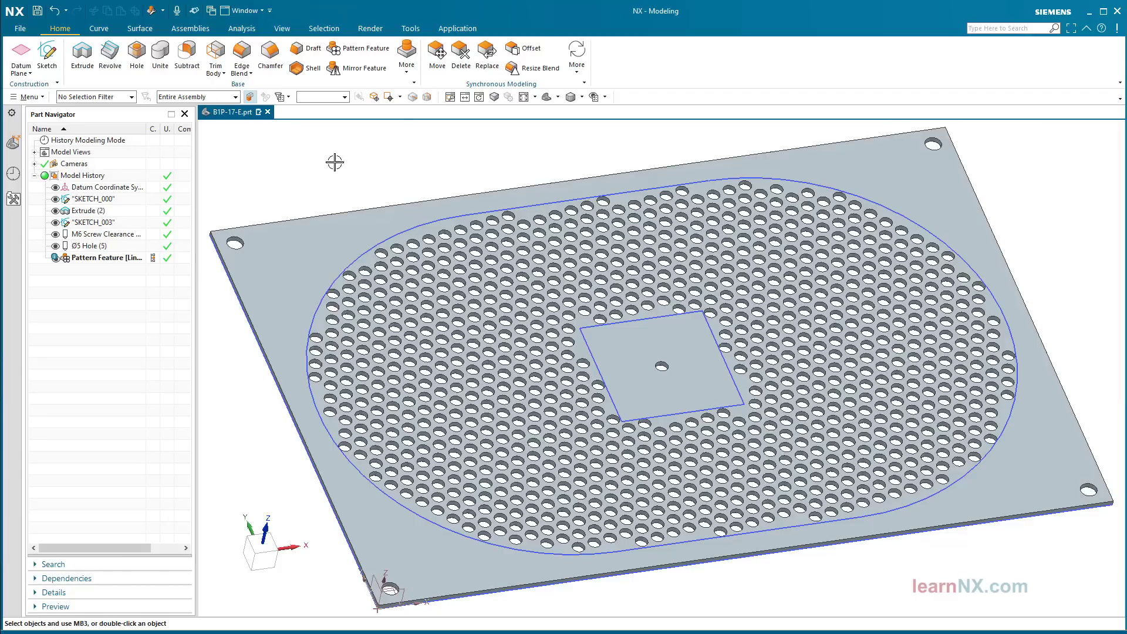
Step: Use Delete Face to fill the single Ø5 hole inside the centre square
click(462, 52)
middle_drag(587, 229, 603, 216)
scroll(603, 216, up, 8)
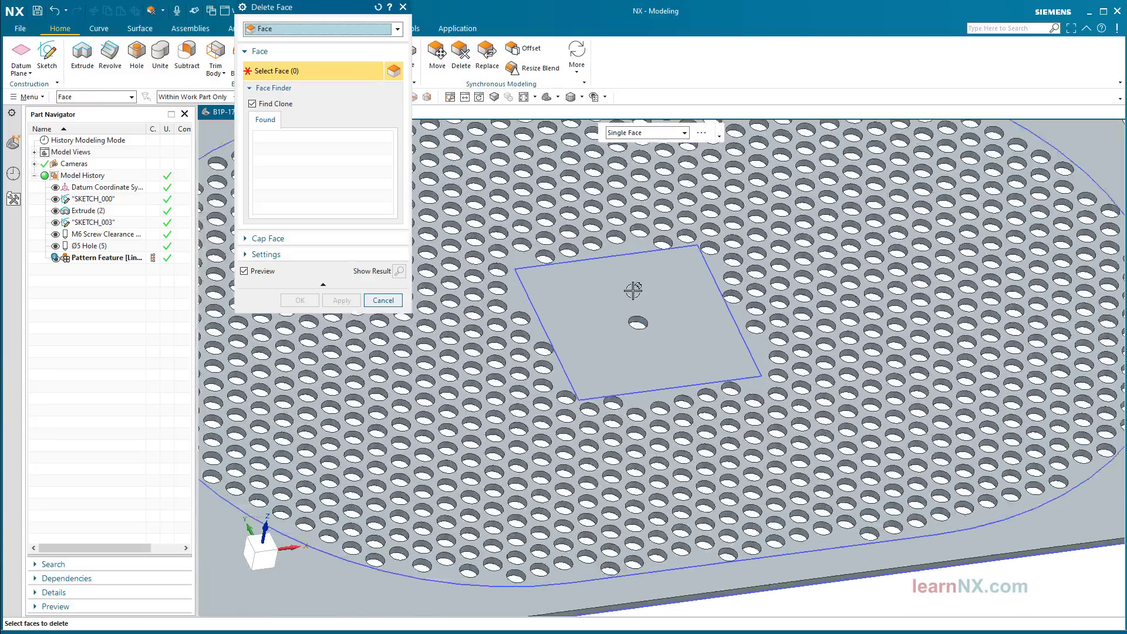
click(569, 241)
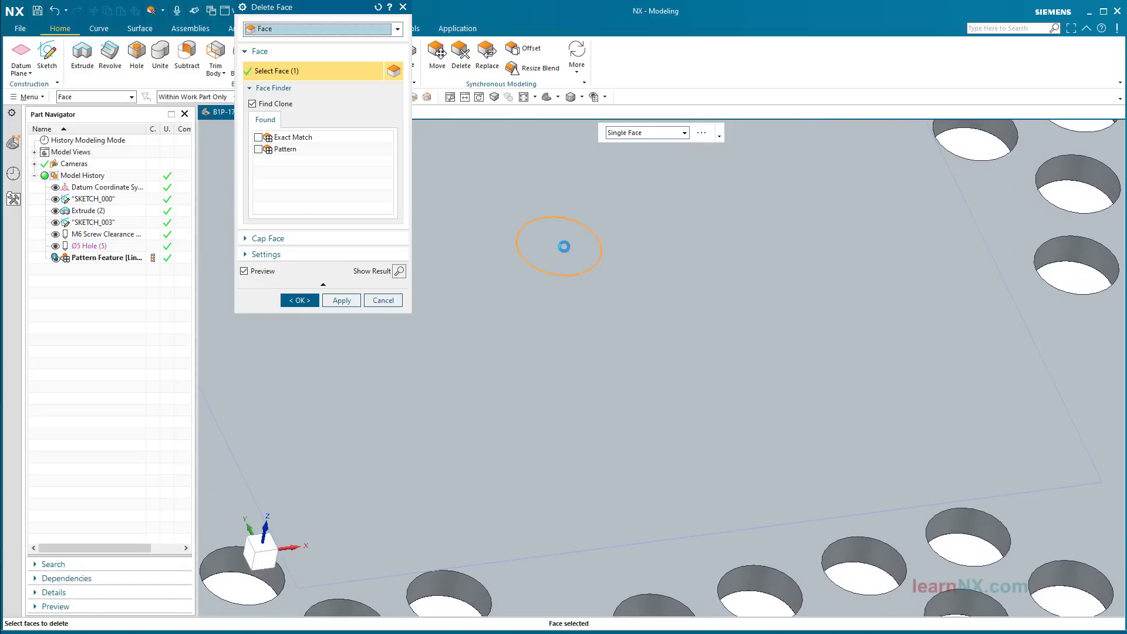
middle_click(564, 247)
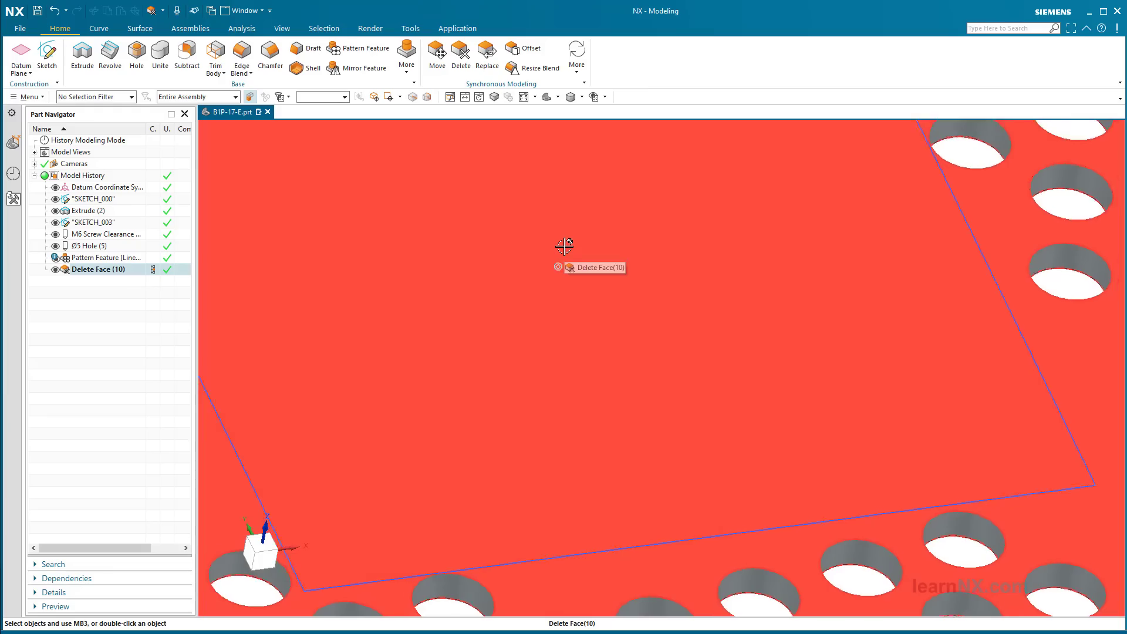
scroll(565, 246, down, 8)
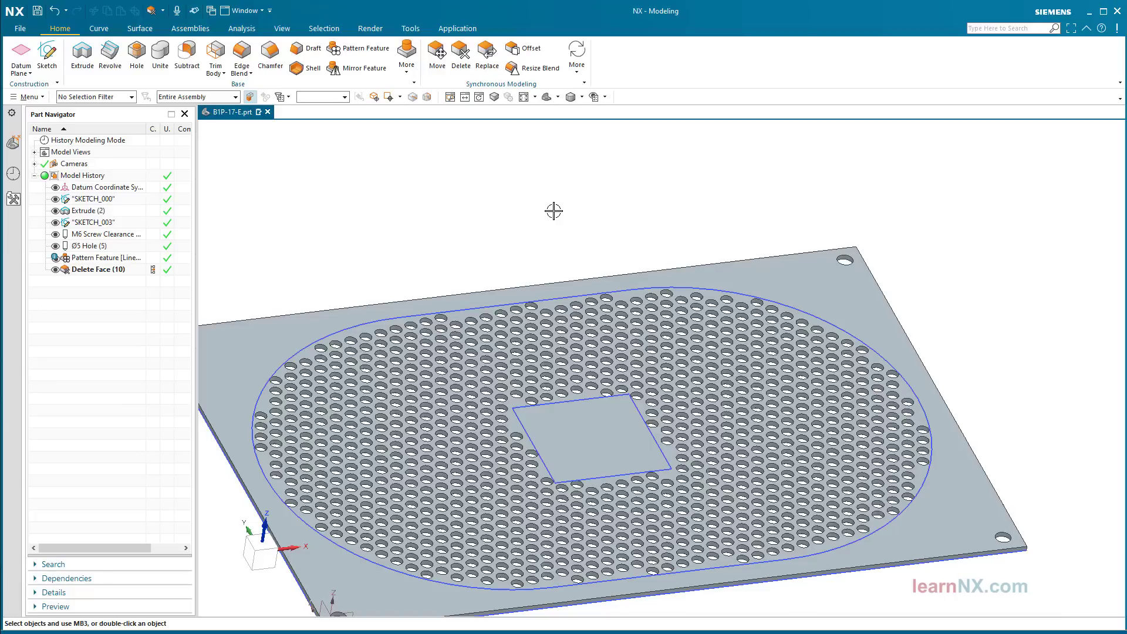
Step: Delete the old Pattern Feature and the Delete Face feature from the Part Navigator
click(88, 258)
ctrl+click(89, 271)
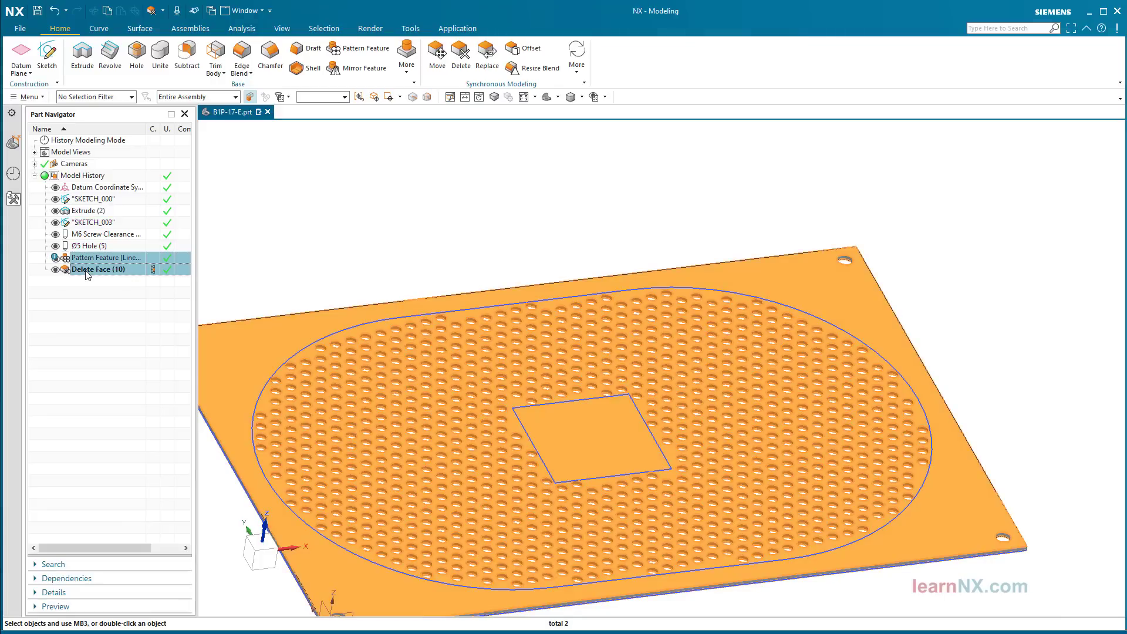
right_click(86, 274)
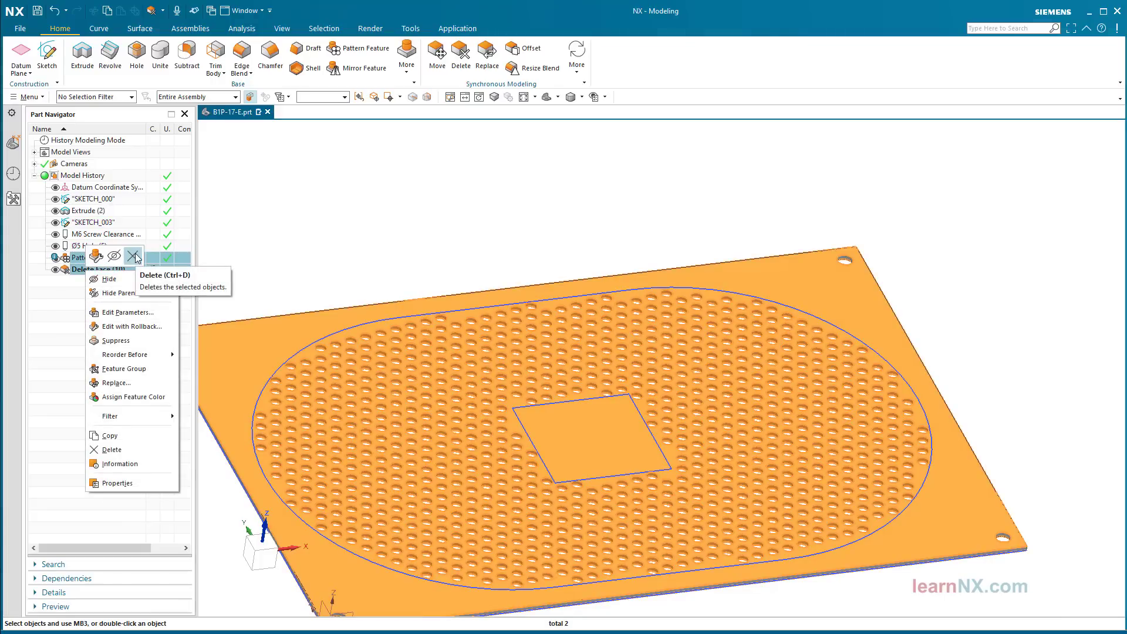
click(133, 257)
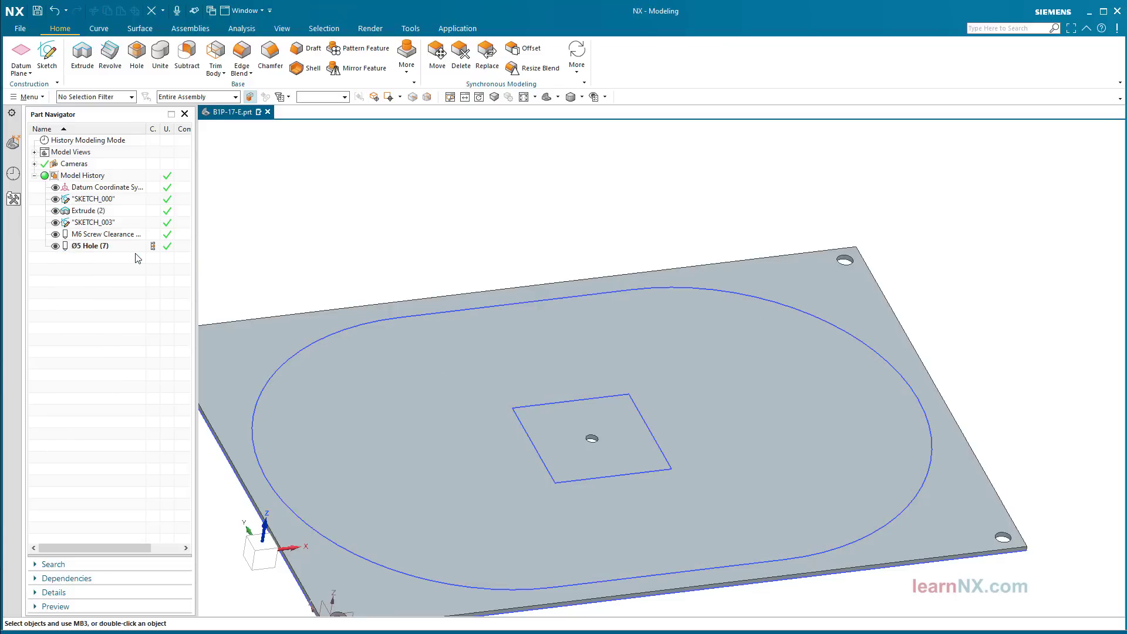
Step: Start a Pattern Face of the centre Ø5 hole face with the boundary type set to Curve
click(576, 73)
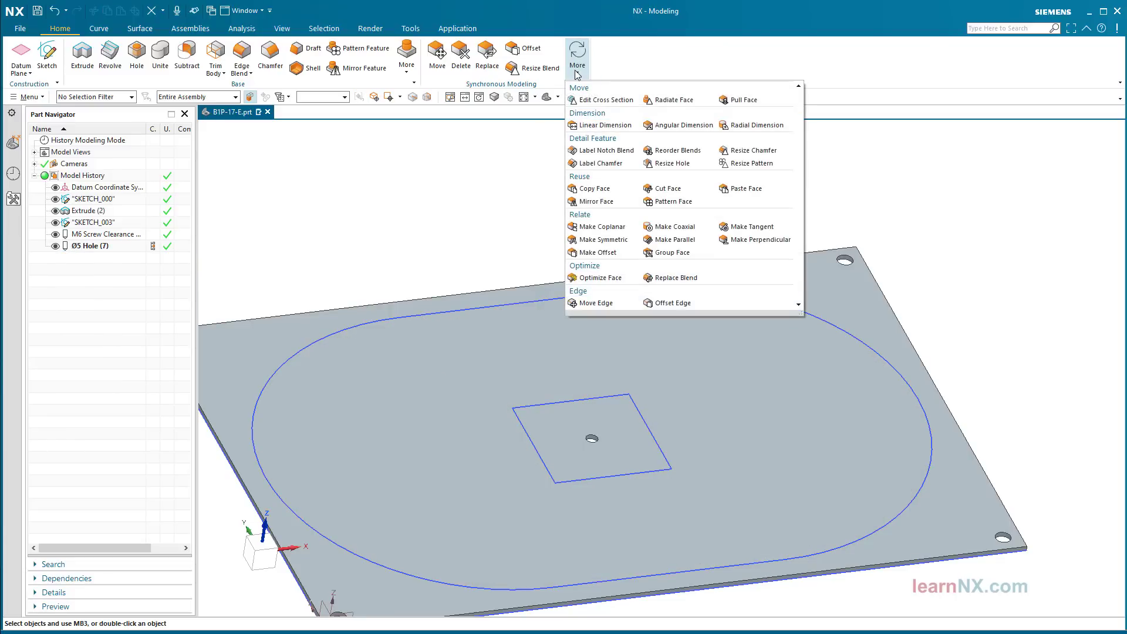
click(673, 202)
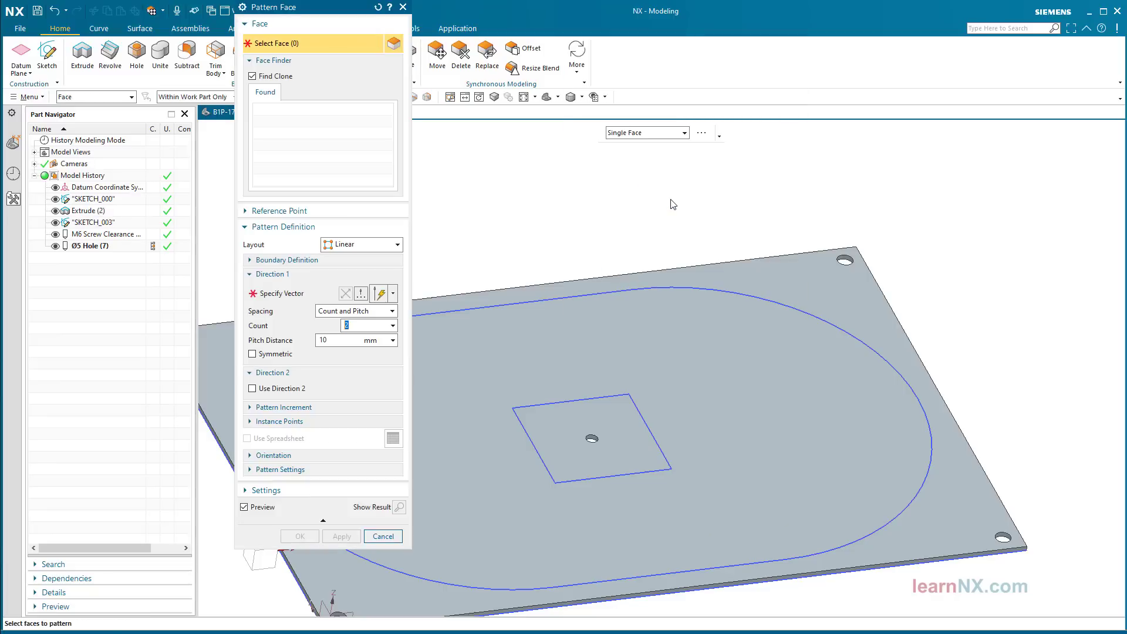
scroll(673, 204, up, 8)
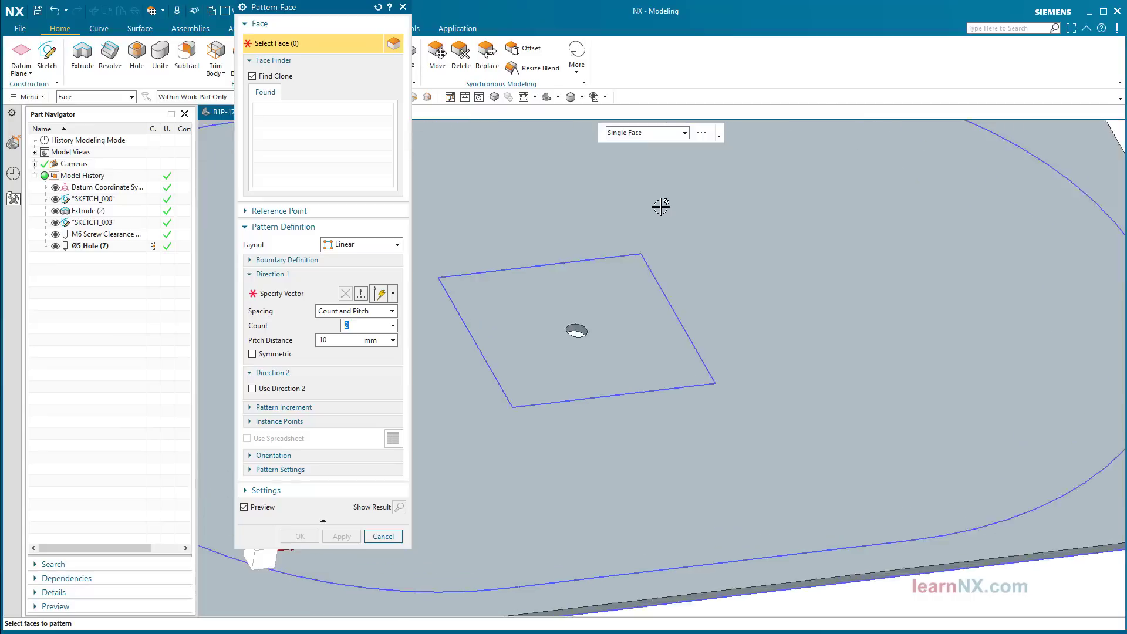
scroll(660, 206, up, 2)
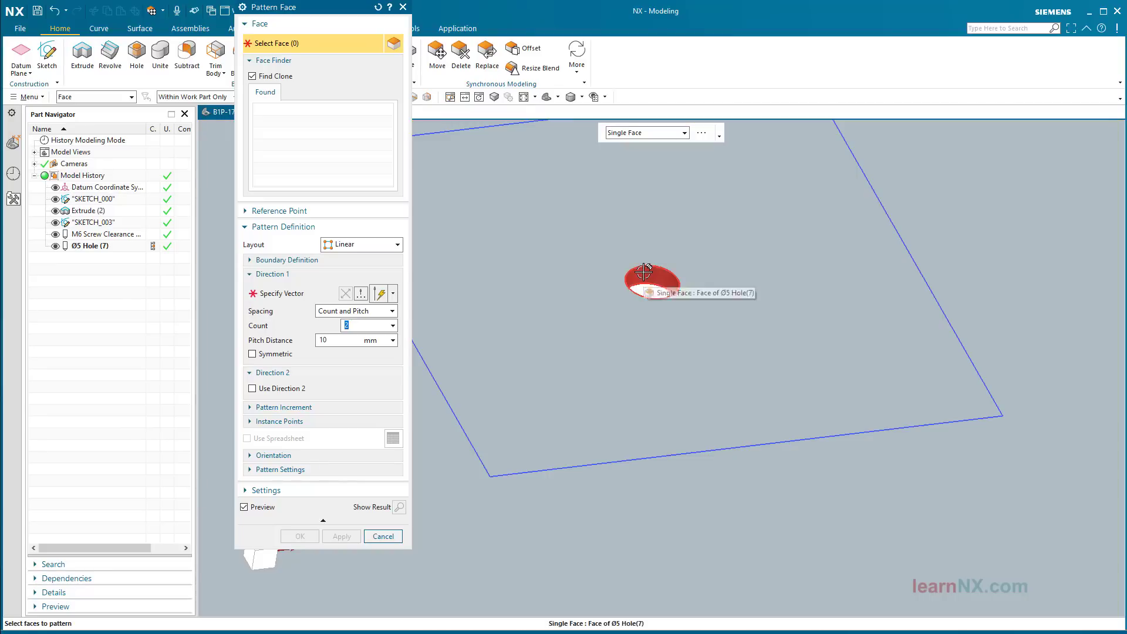
click(644, 271)
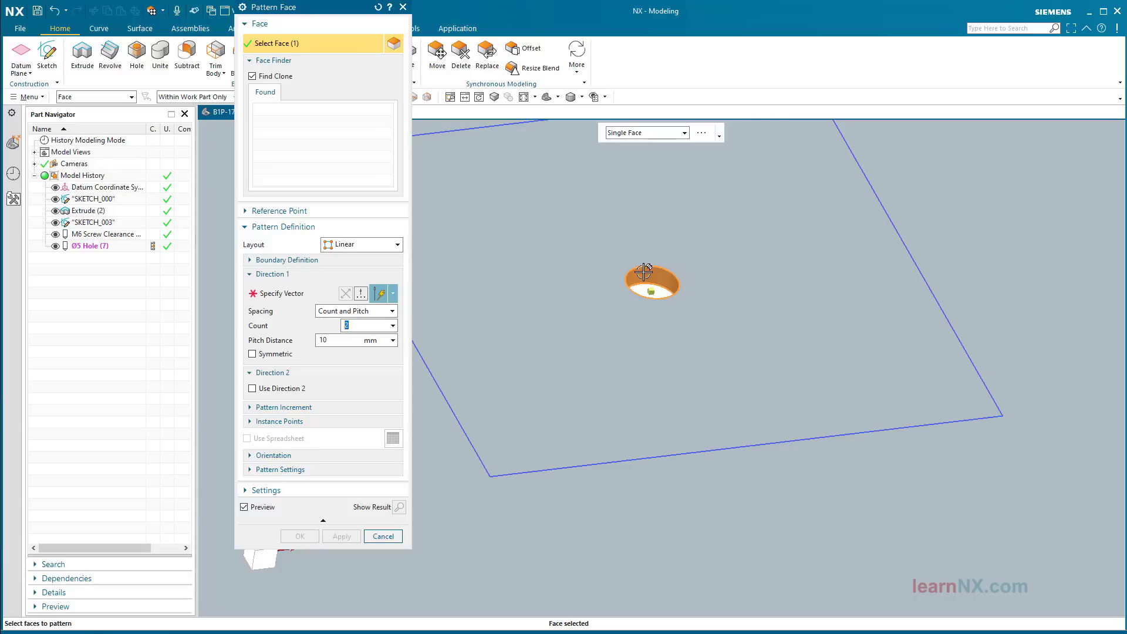
click(336, 262)
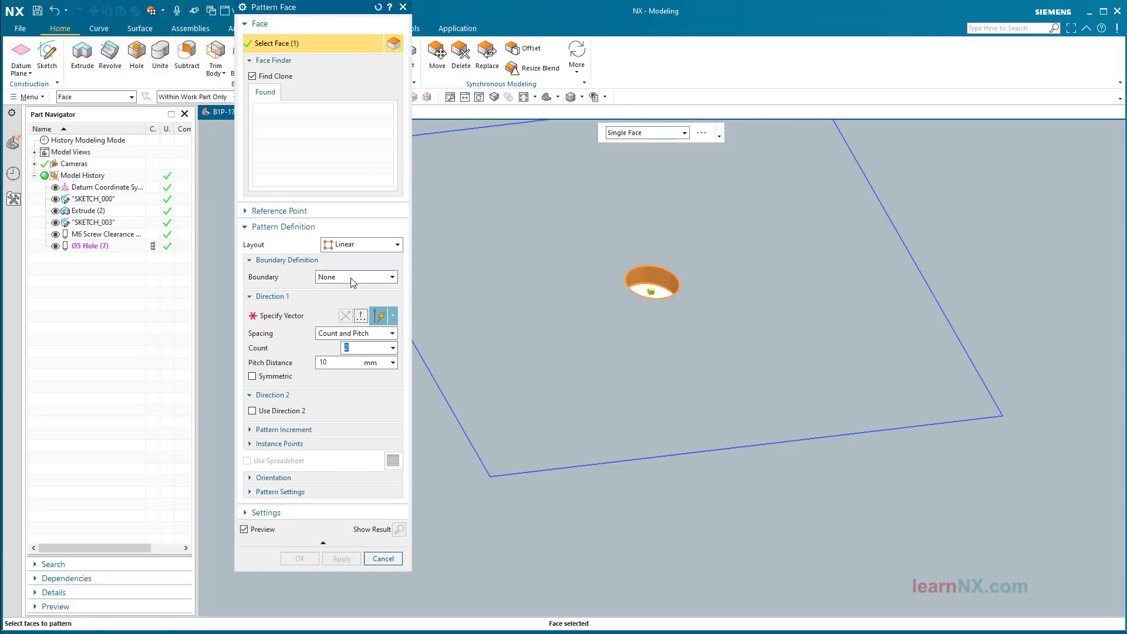
click(350, 277)
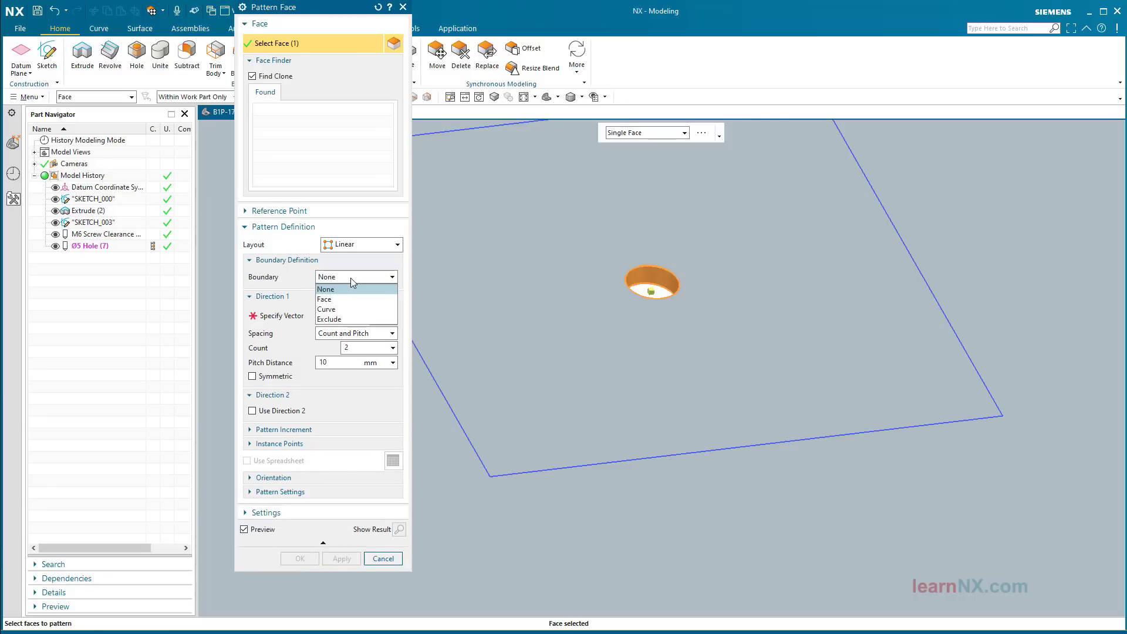
click(350, 309)
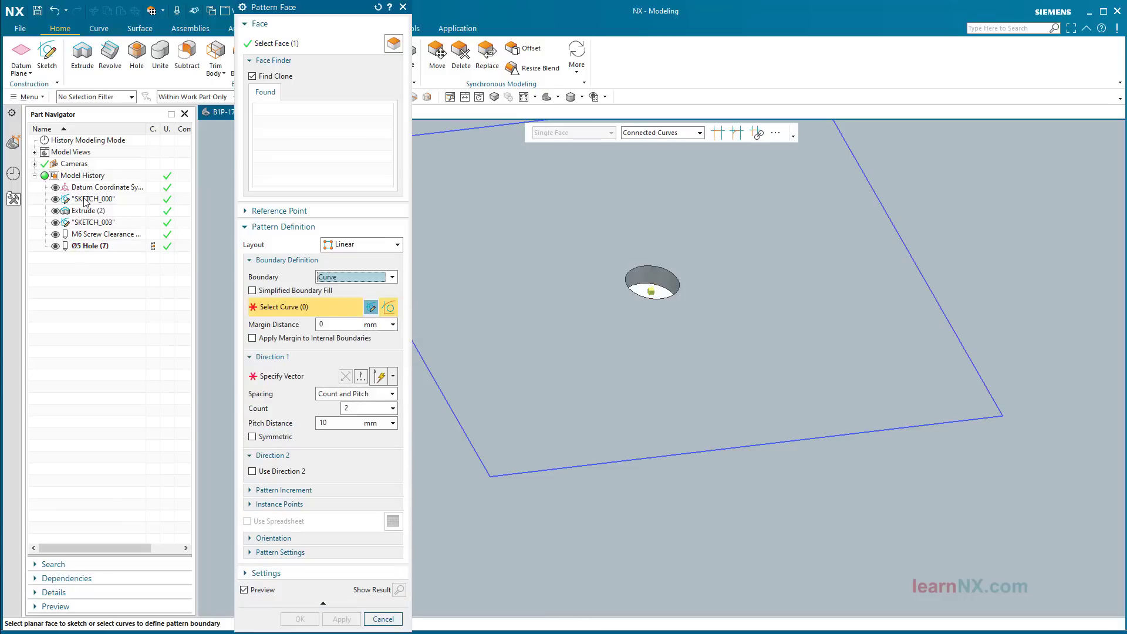
Step: Use the 8 slot and square sketch curves as boundary with Simplified Boundary Fill on
click(81, 225)
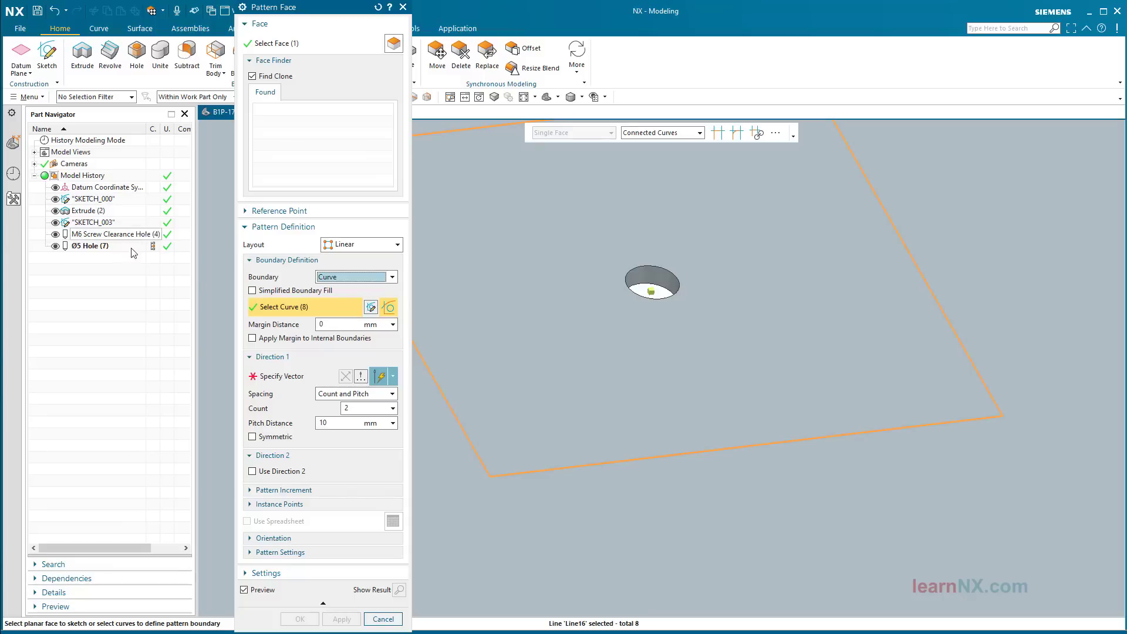
click(252, 290)
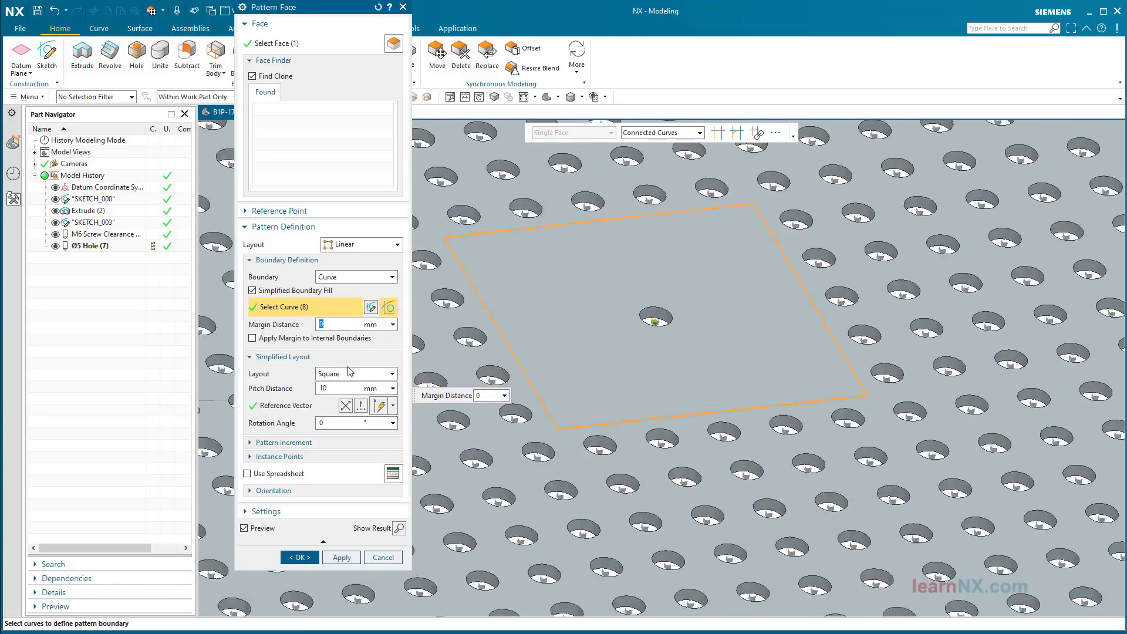
key(ctrl+f)
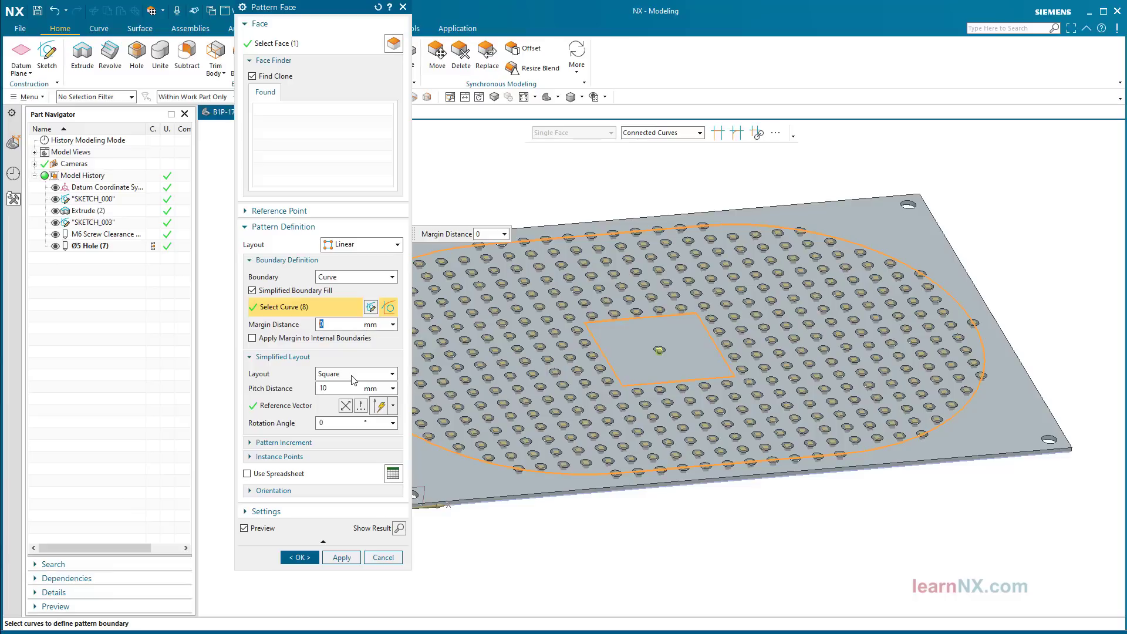
Step: Set the layout to Triangle, pitch 7 mm and margin 2.5 mm, then create the pattern
click(352, 374)
click(342, 396)
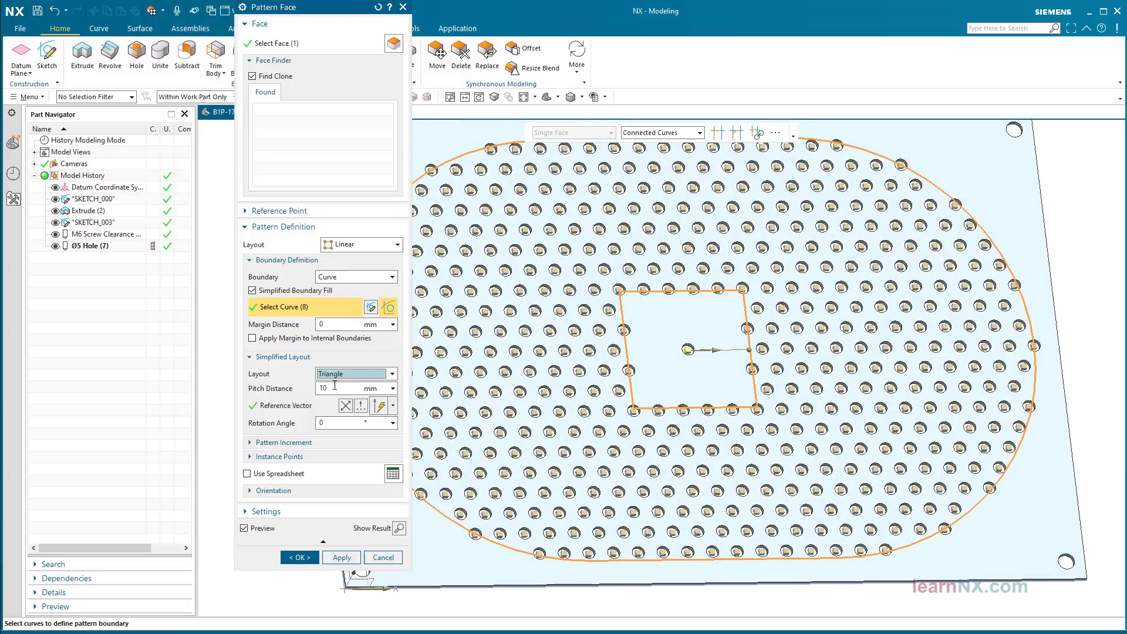
click(334, 387)
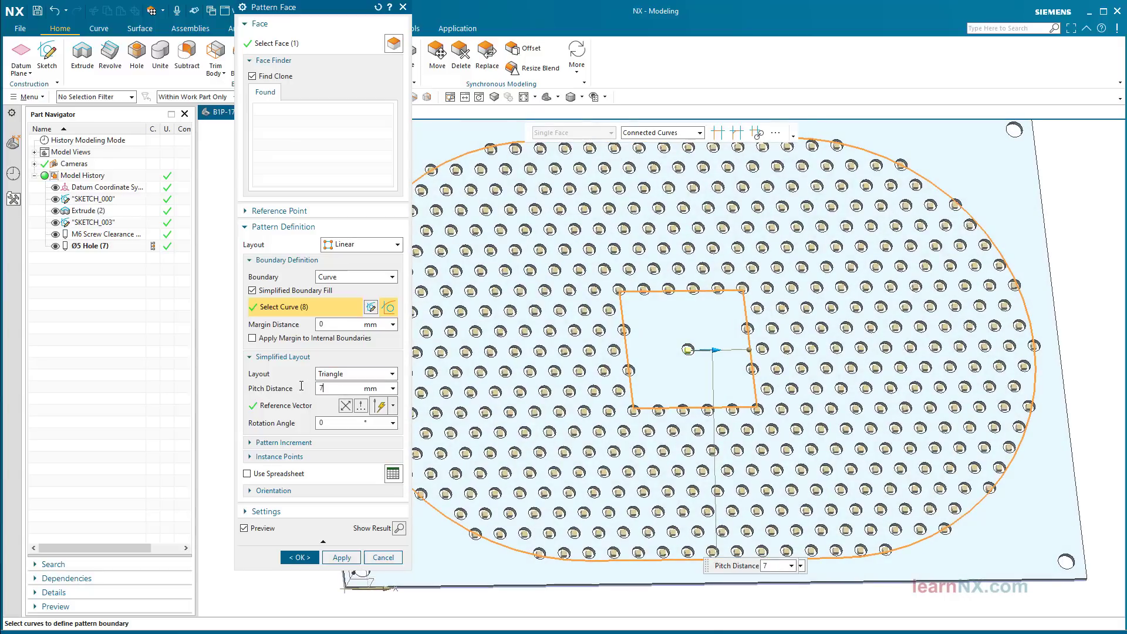
key(Return)
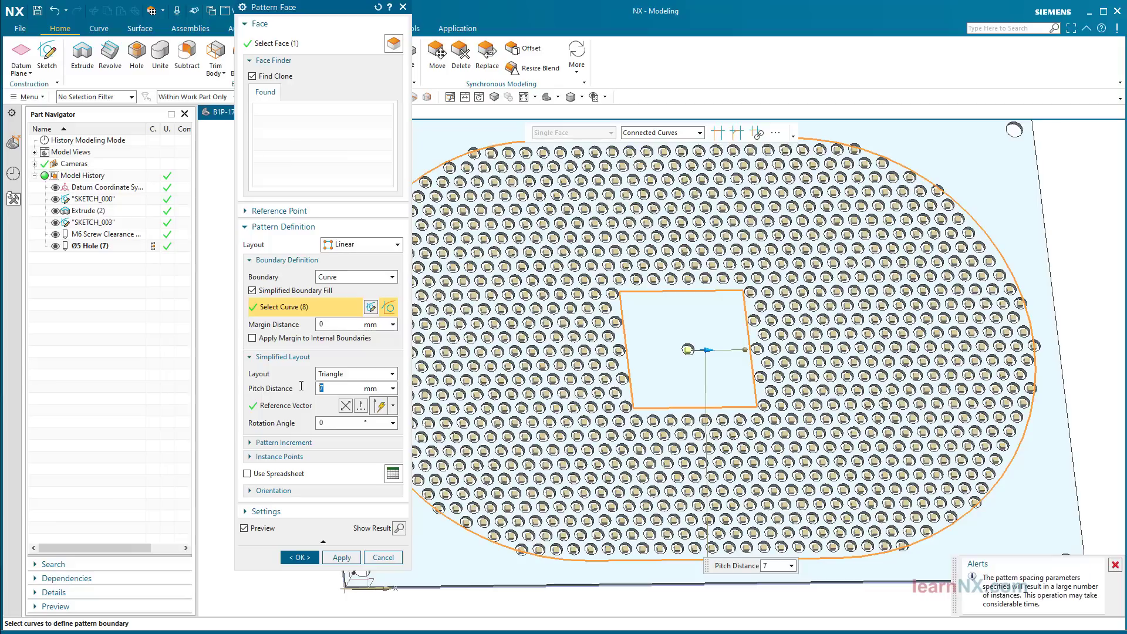
click(322, 325)
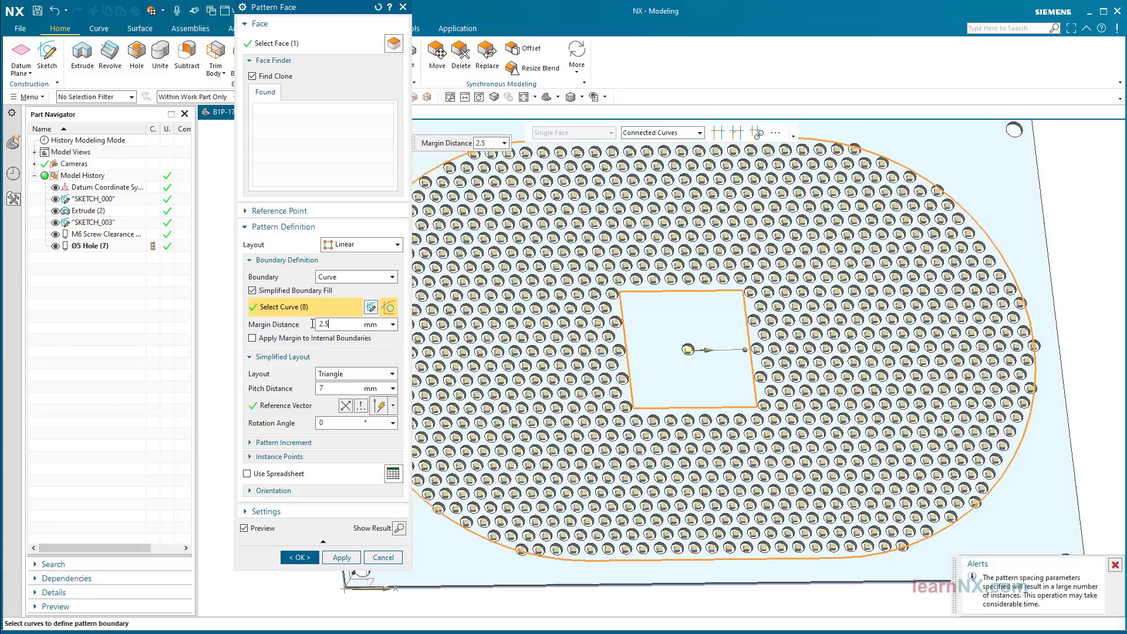
key(Return)
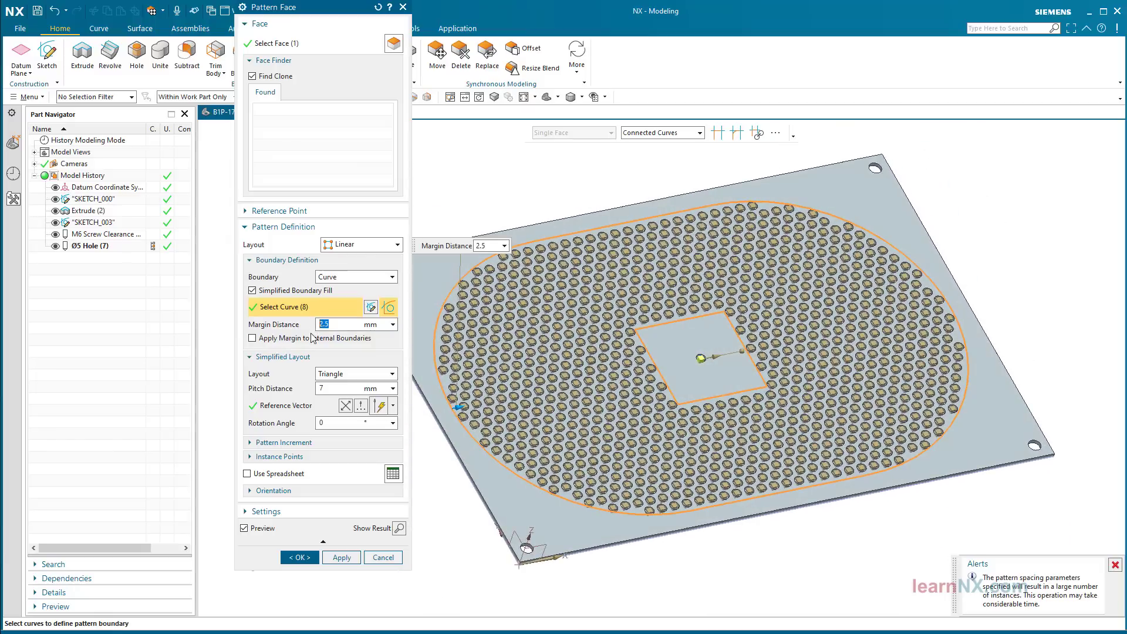
click(304, 562)
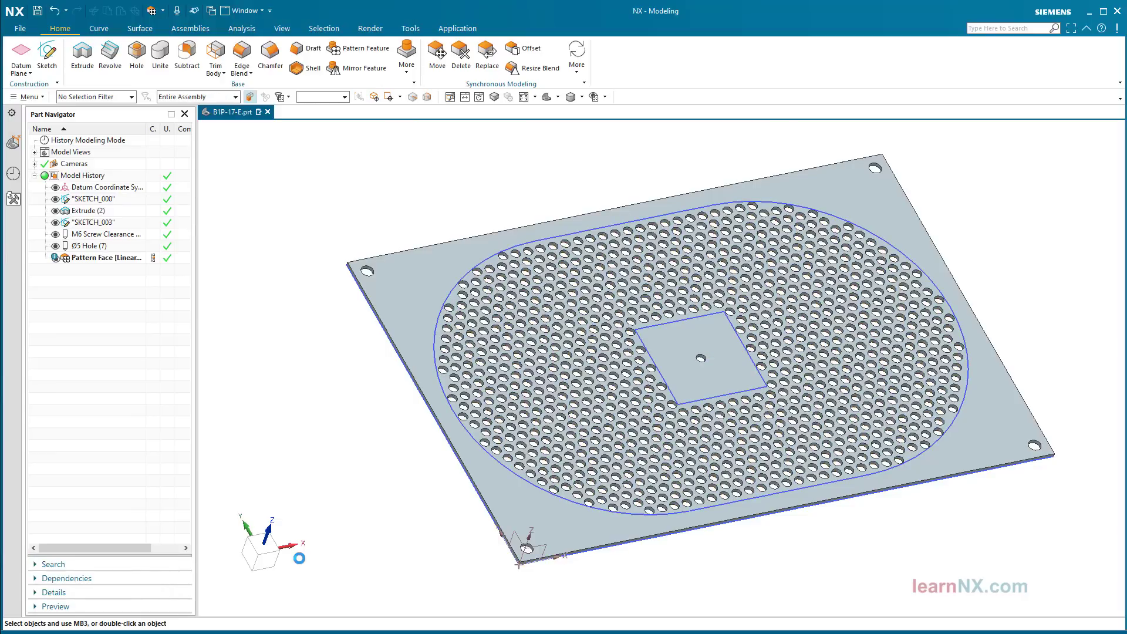
Step: Reopen the Pattern Face and remove one hole instance from the pattern
double_click(109, 261)
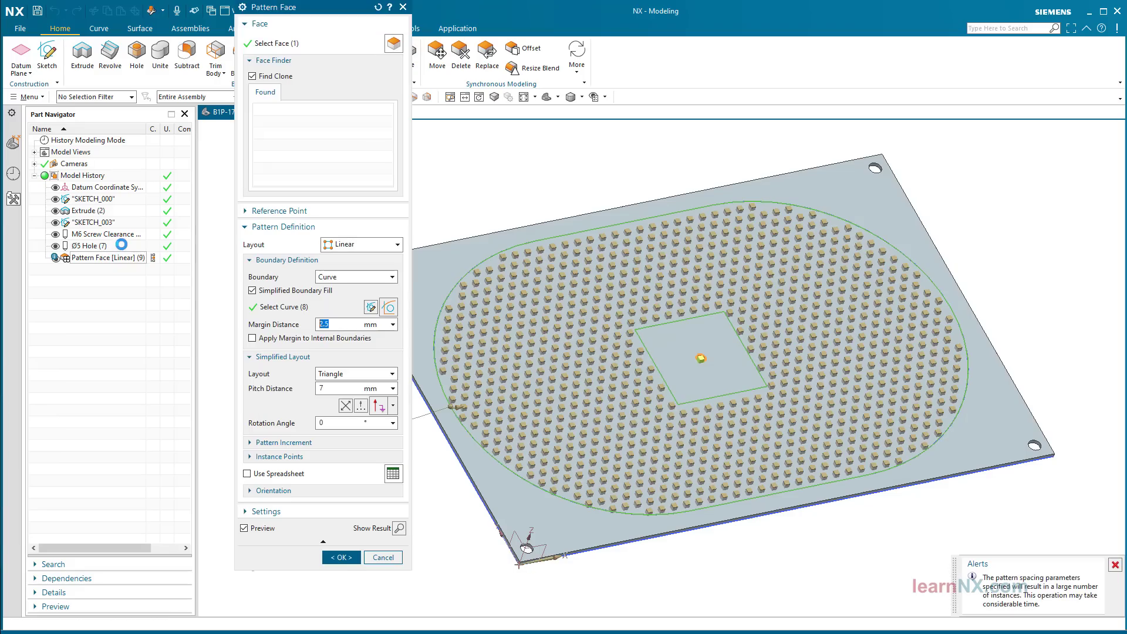
scroll(675, 314, up, 5)
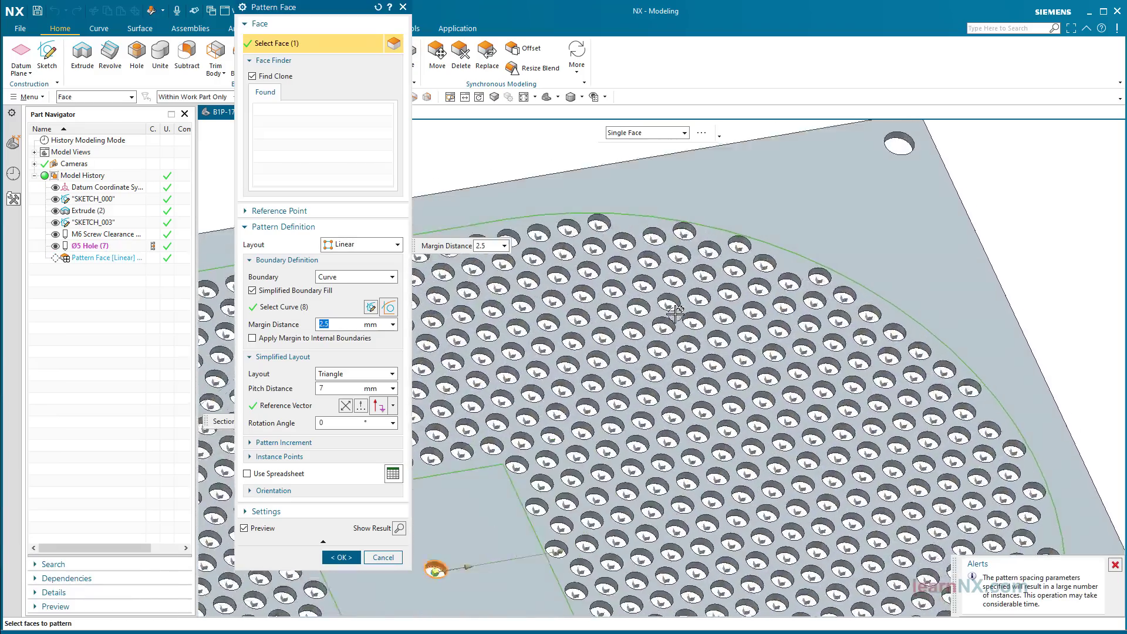
scroll(676, 314, up, 3)
right_click(688, 390)
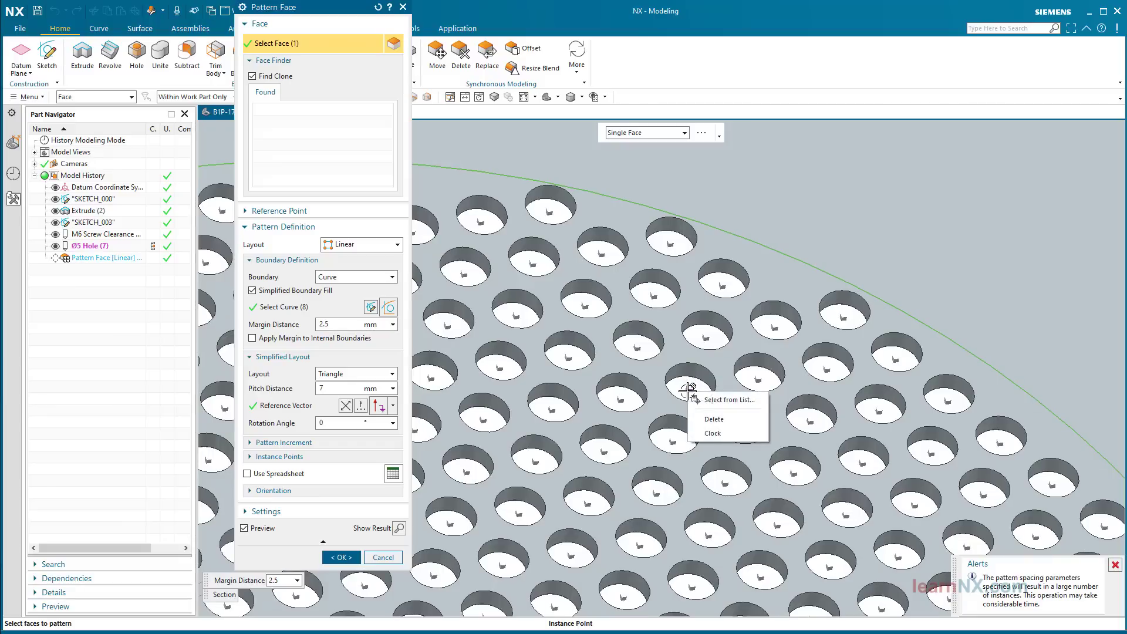
click(708, 422)
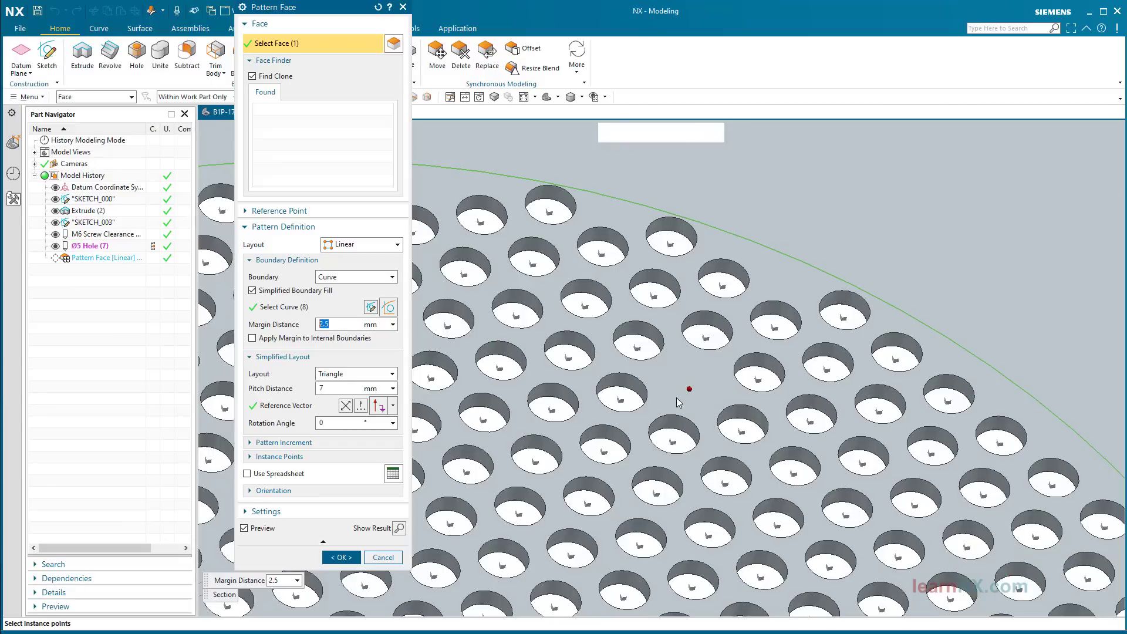
Step: Shift another hole instance 19.5 mm and 14 mm off-grid and accept the pattern
right_click(840, 312)
click(865, 333)
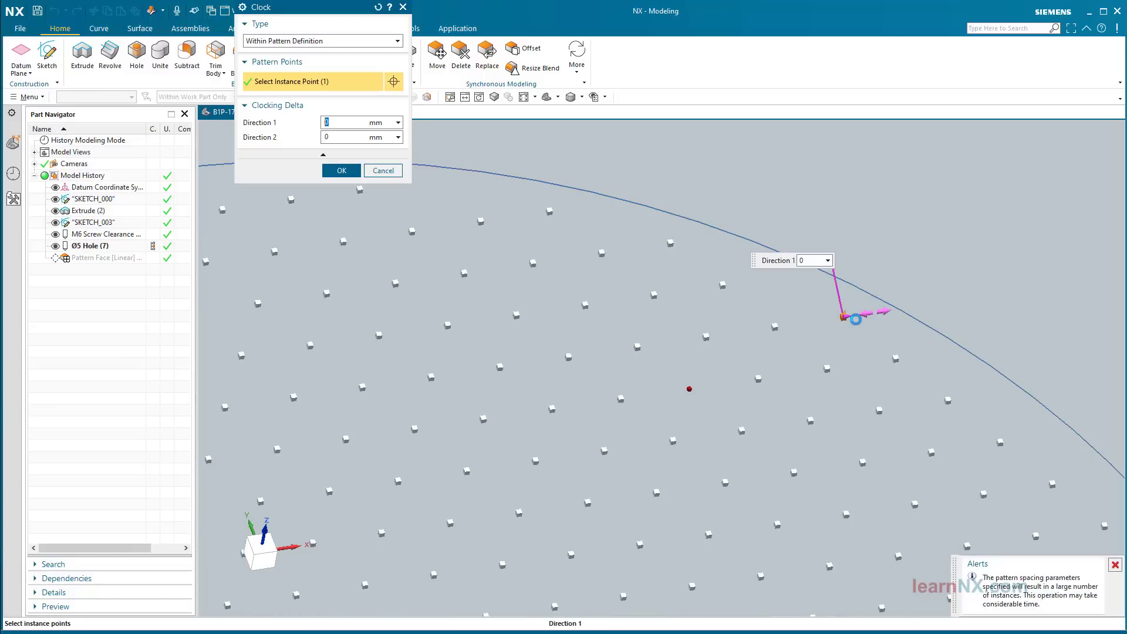
drag(855, 320, 1039, 288)
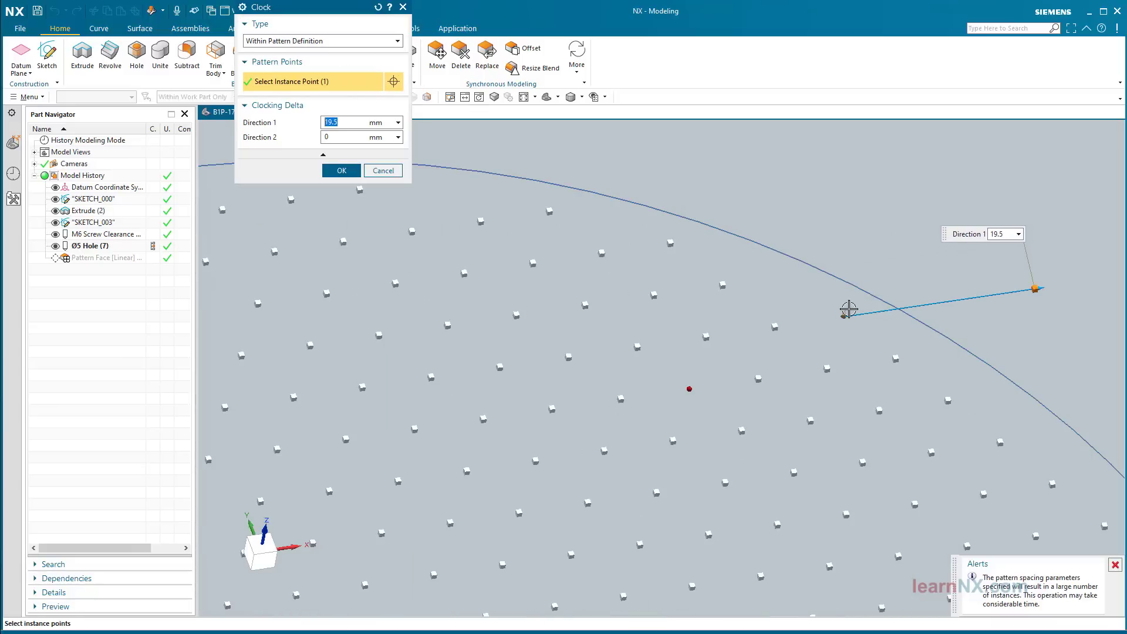
drag(848, 310, 876, 211)
click(342, 170)
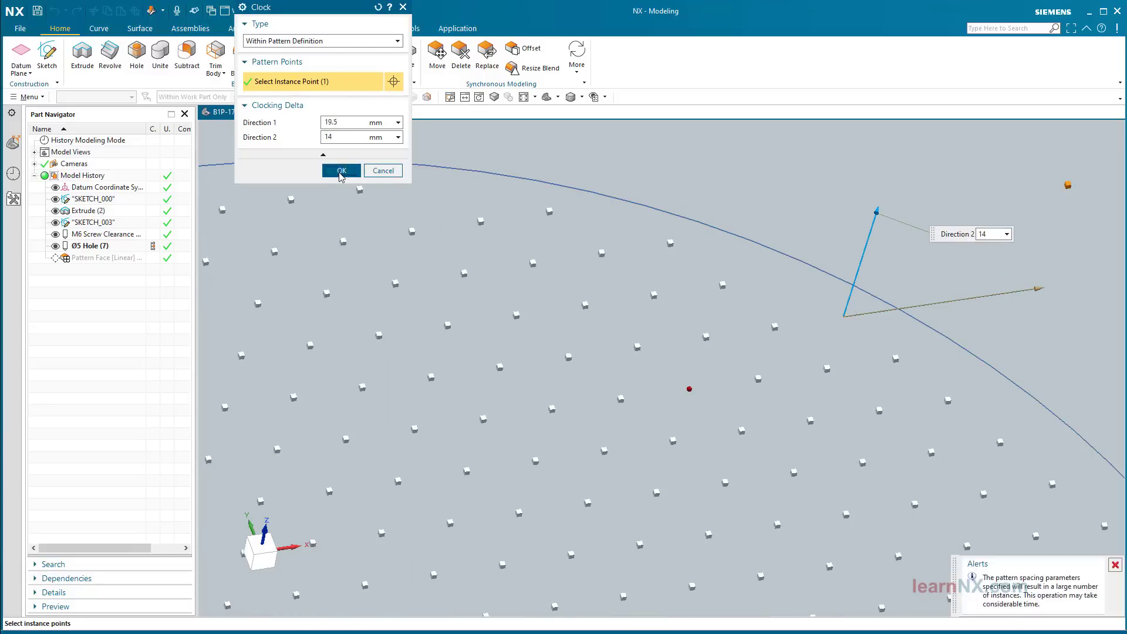
middle_click(461, 365)
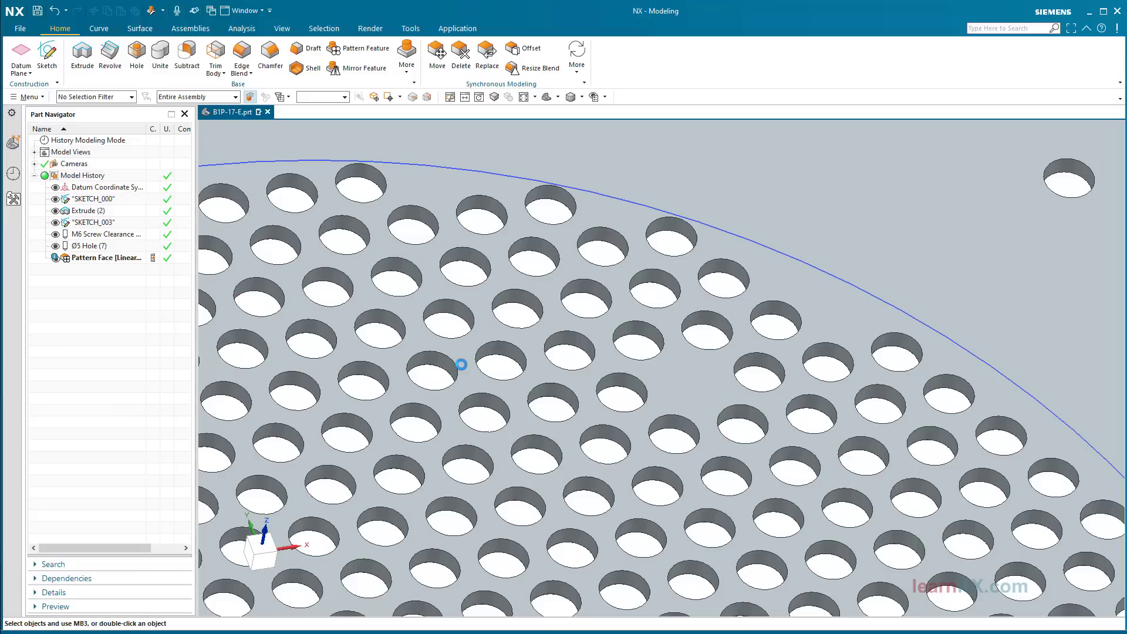
middle_drag(462, 365, 460, 363)
scroll(408, 352, down, 3)
Step: Re-edit the Pattern Face, delete then restore one hole instance, and apply it
double_click(83, 257)
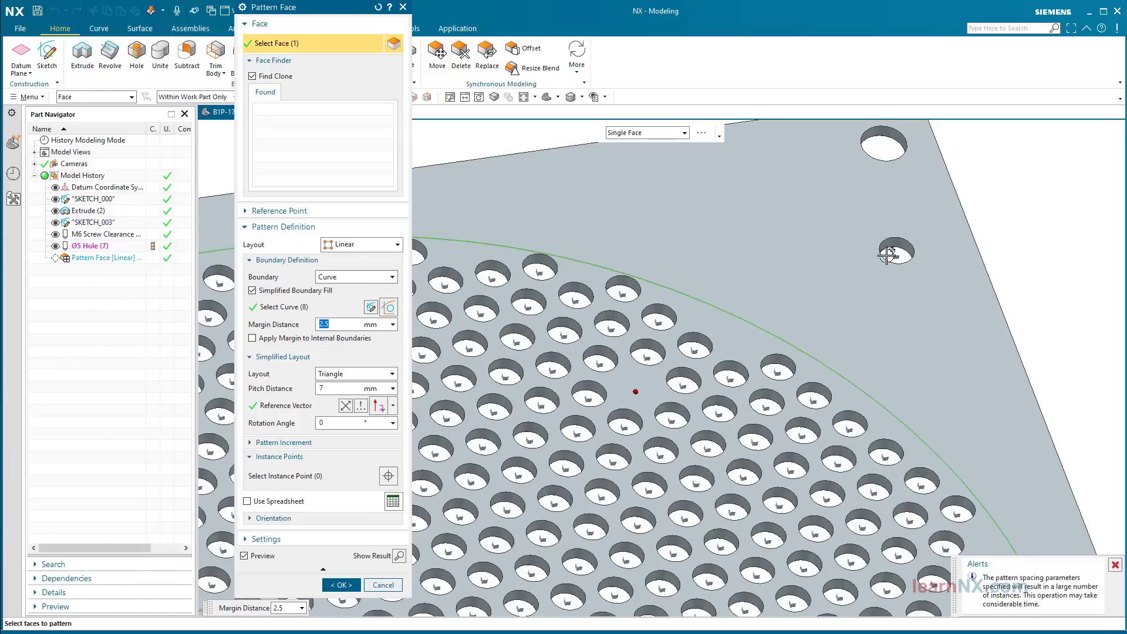
right_click(894, 252)
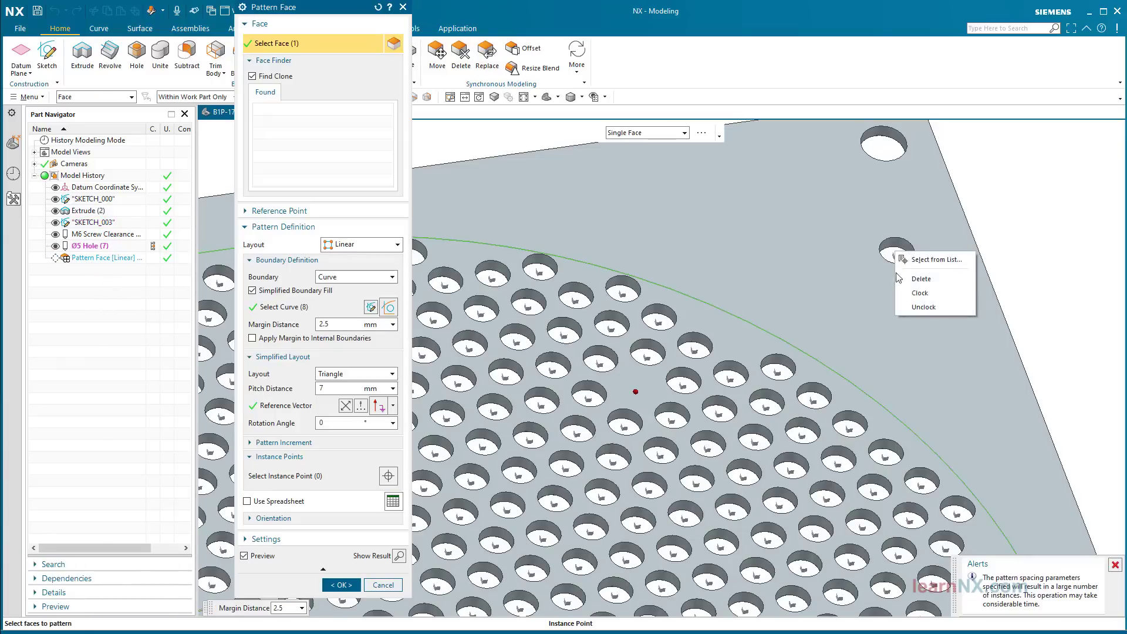
click(924, 307)
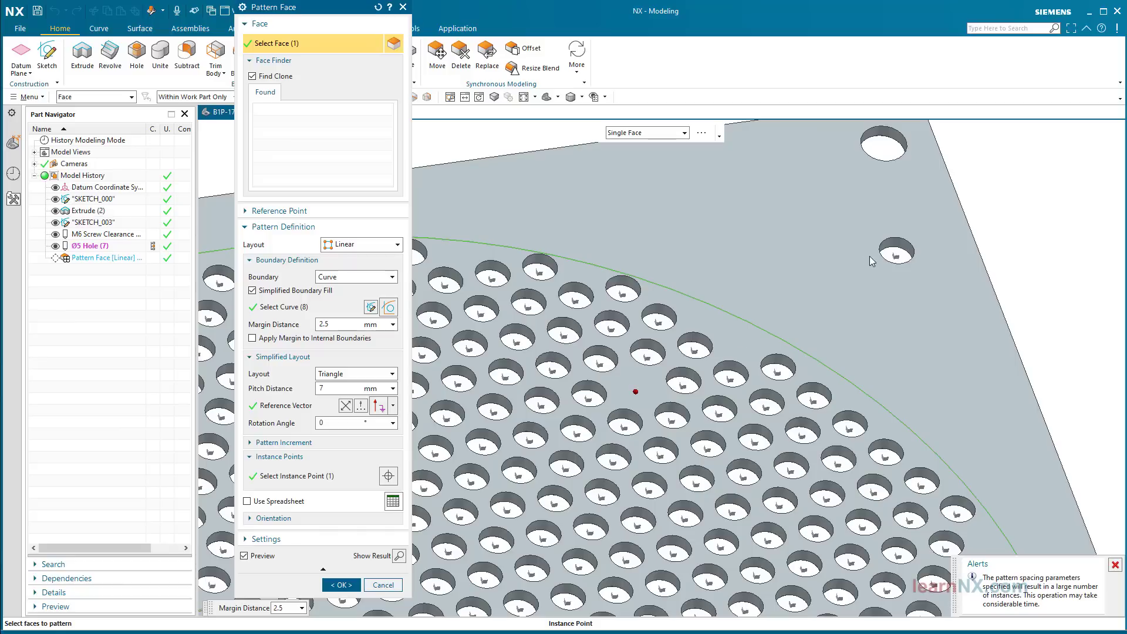
right_click(633, 386)
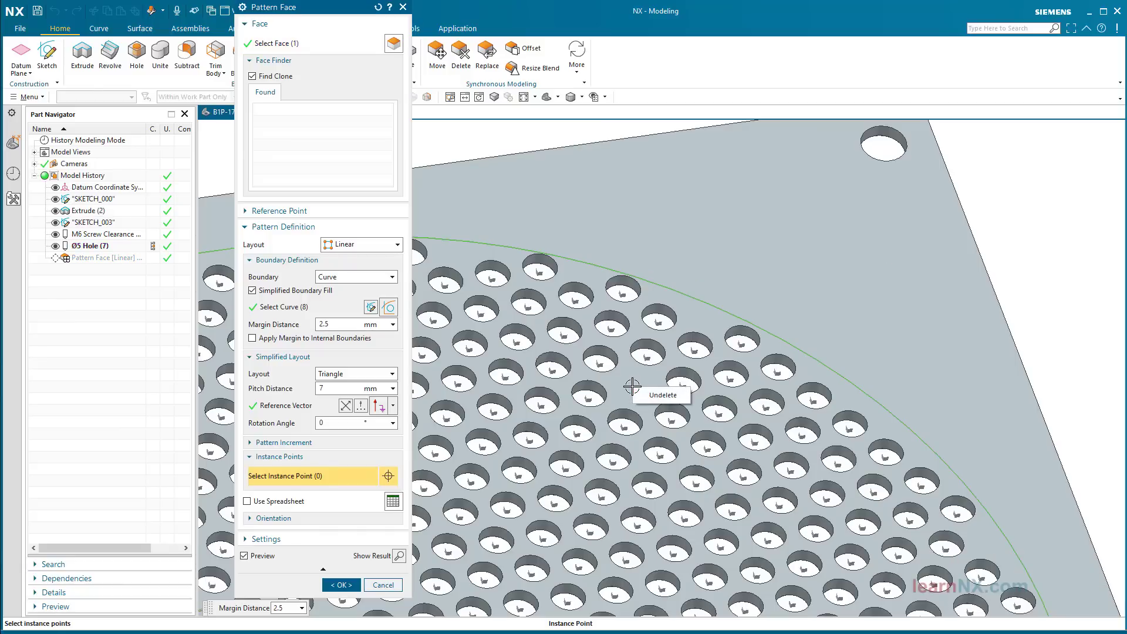
click(670, 395)
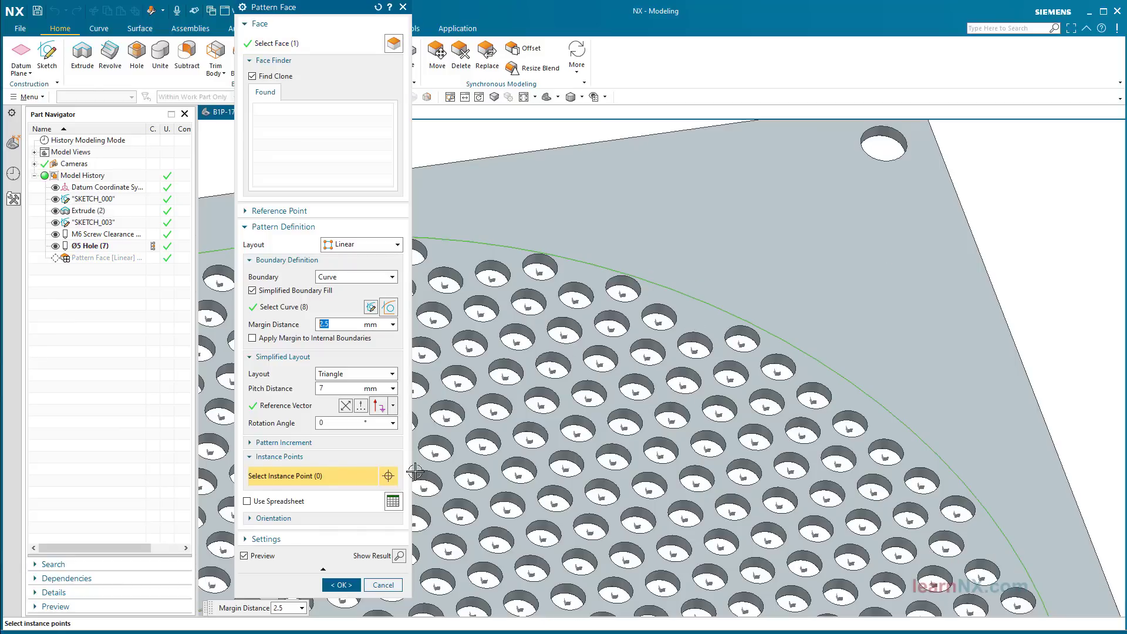
click(341, 585)
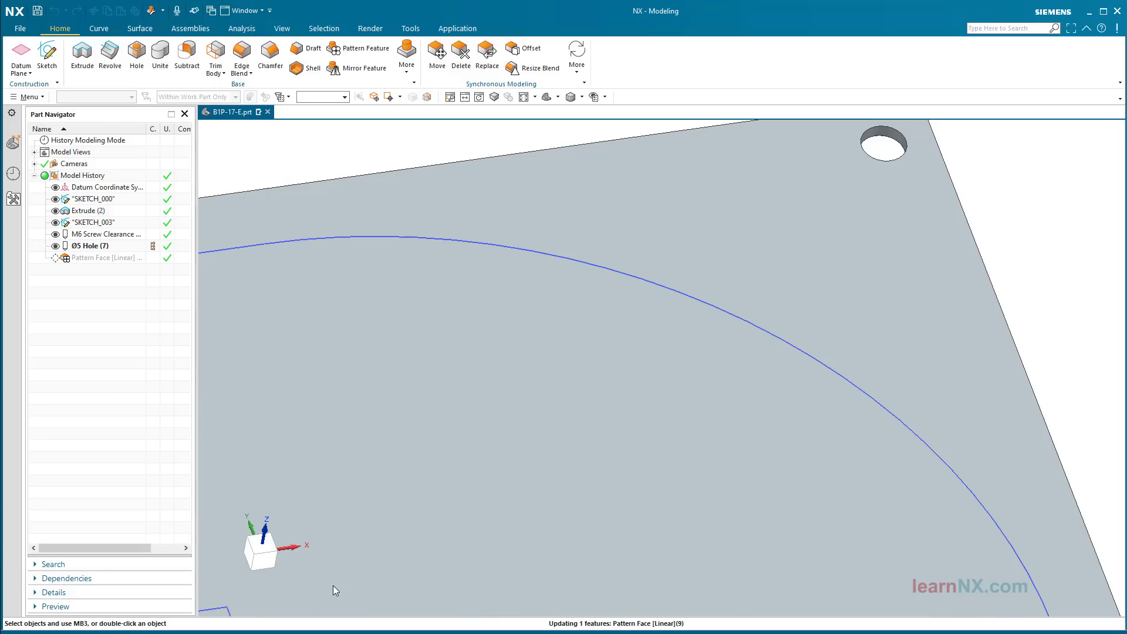
key(ctrl+f)
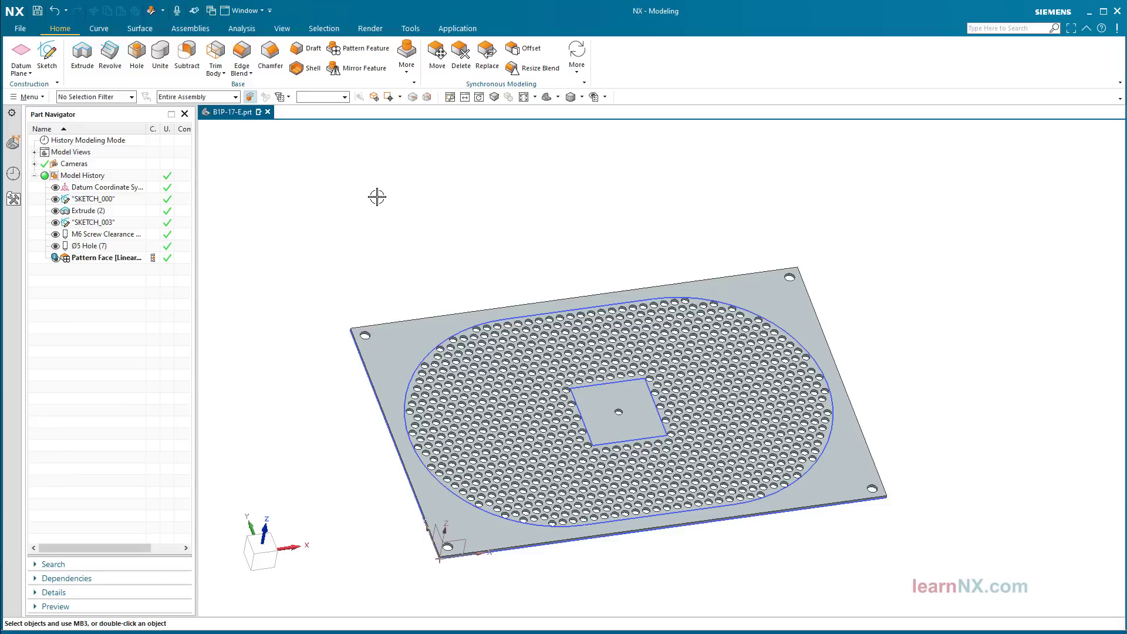
Step: Start a chamfer and pick the plate's first two vertical corner edges
click(271, 54)
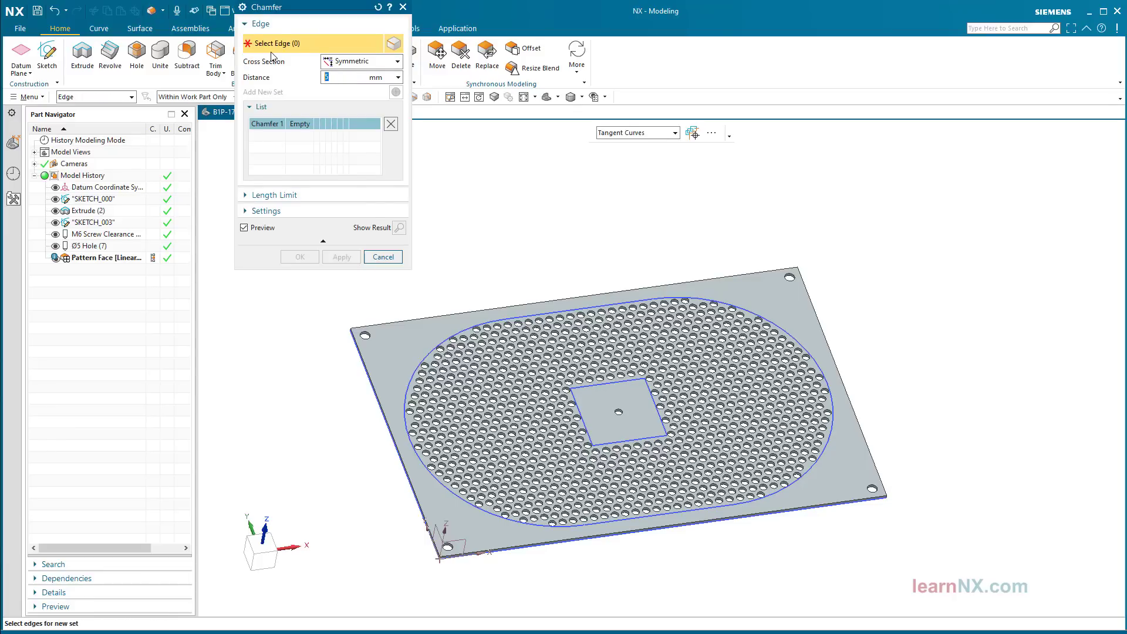
middle_drag(326, 279, 322, 317)
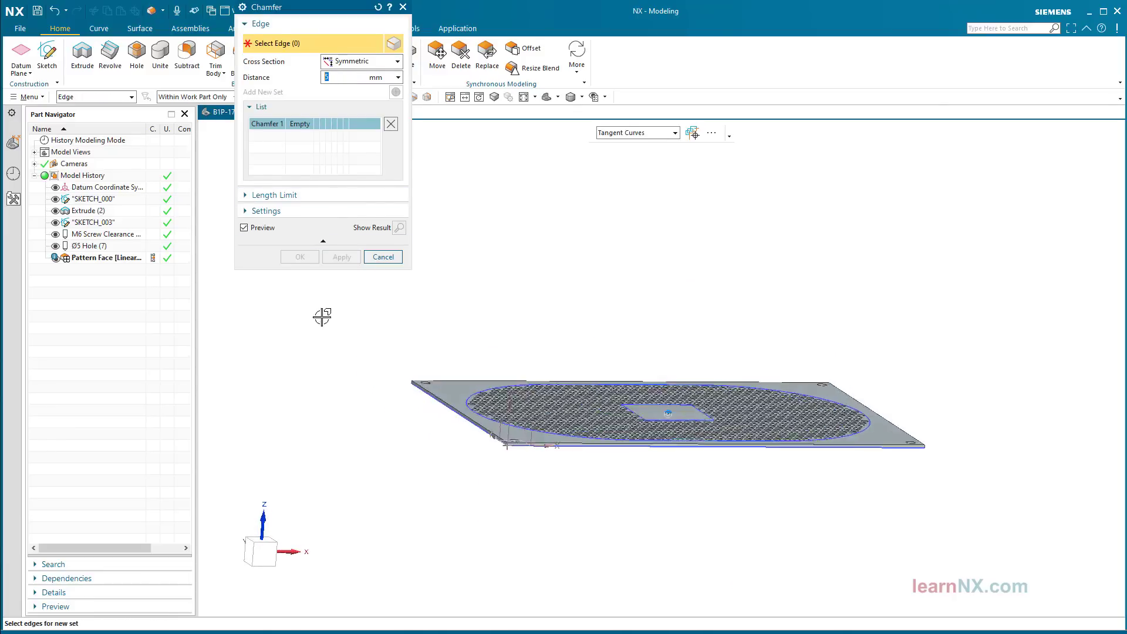
scroll(410, 378, up, 8)
middle_drag(410, 378, 345, 413)
click(422, 372)
scroll(397, 374, down, 4)
scroll(344, 413, up, 8)
scroll(393, 374, up, 3)
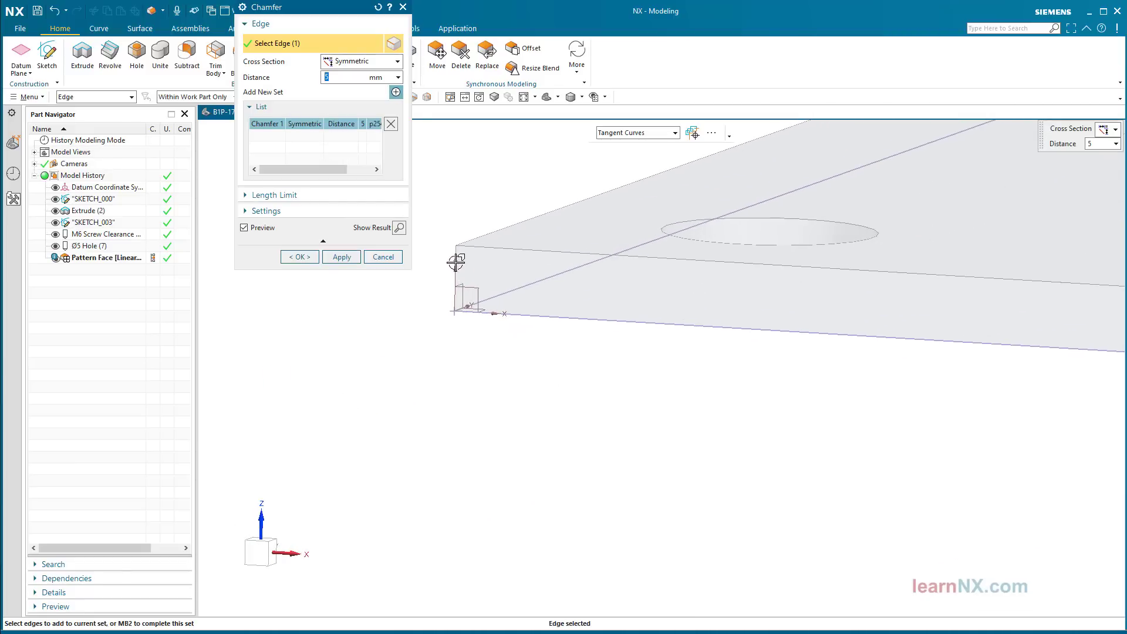
click(455, 264)
Step: Pick the remaining two corner edges and apply the 5 mm symmetric chamfer
scroll(410, 299, down, 1)
scroll(410, 299, down, 5)
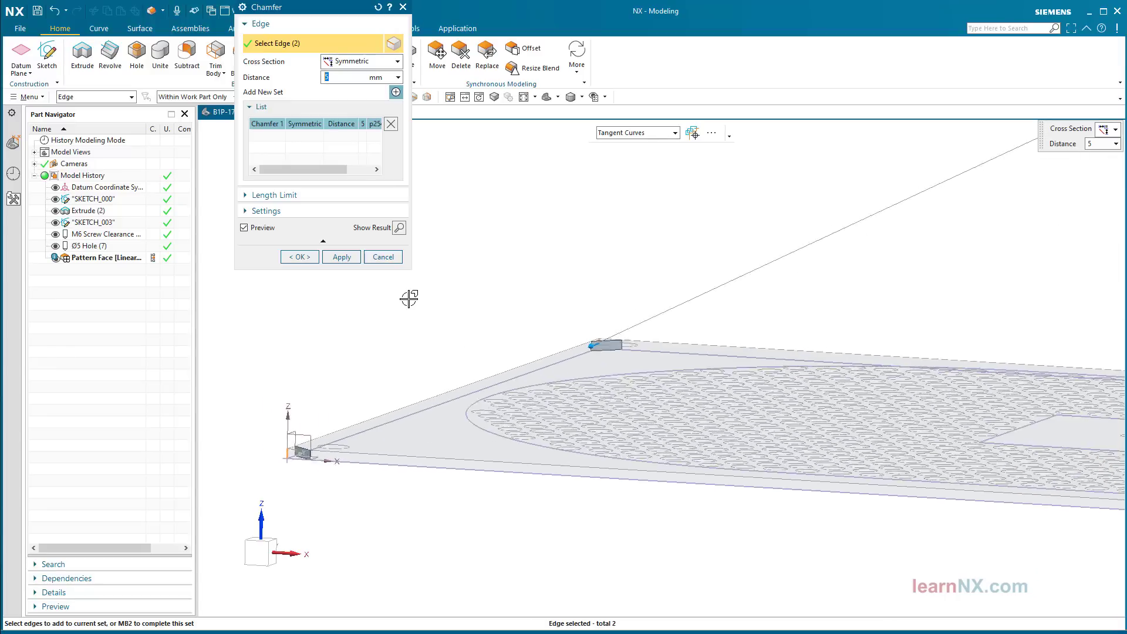
middle_drag(403, 297, 884, 354)
scroll(768, 490, up, 5)
click(745, 498)
scroll(884, 354, up, 2)
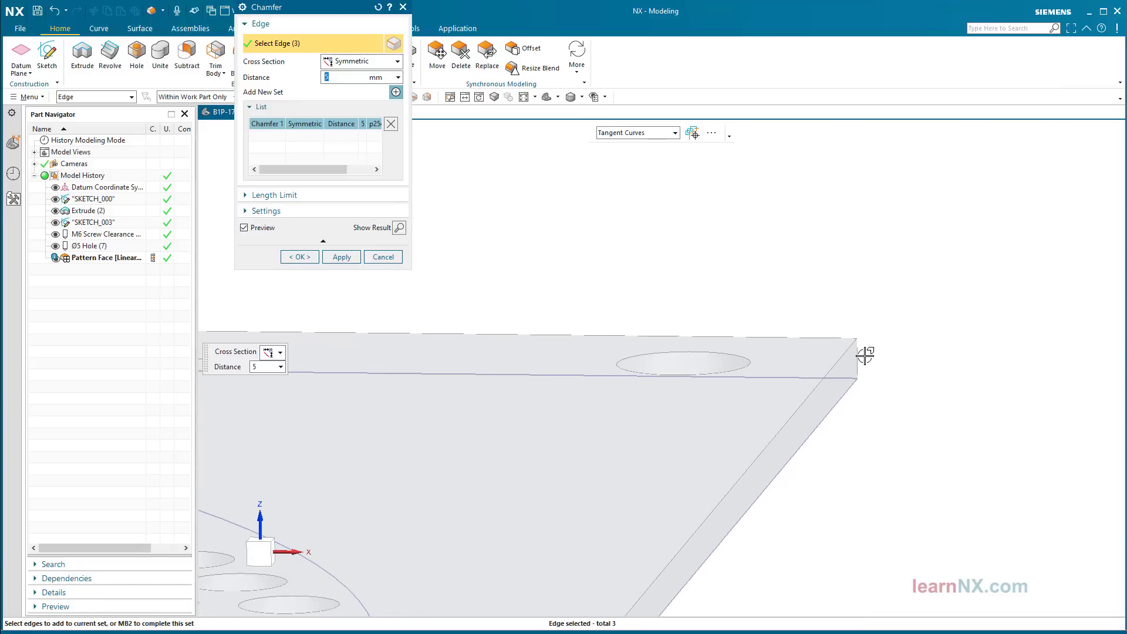
click(862, 359)
click(863, 358)
key(ctrl+f)
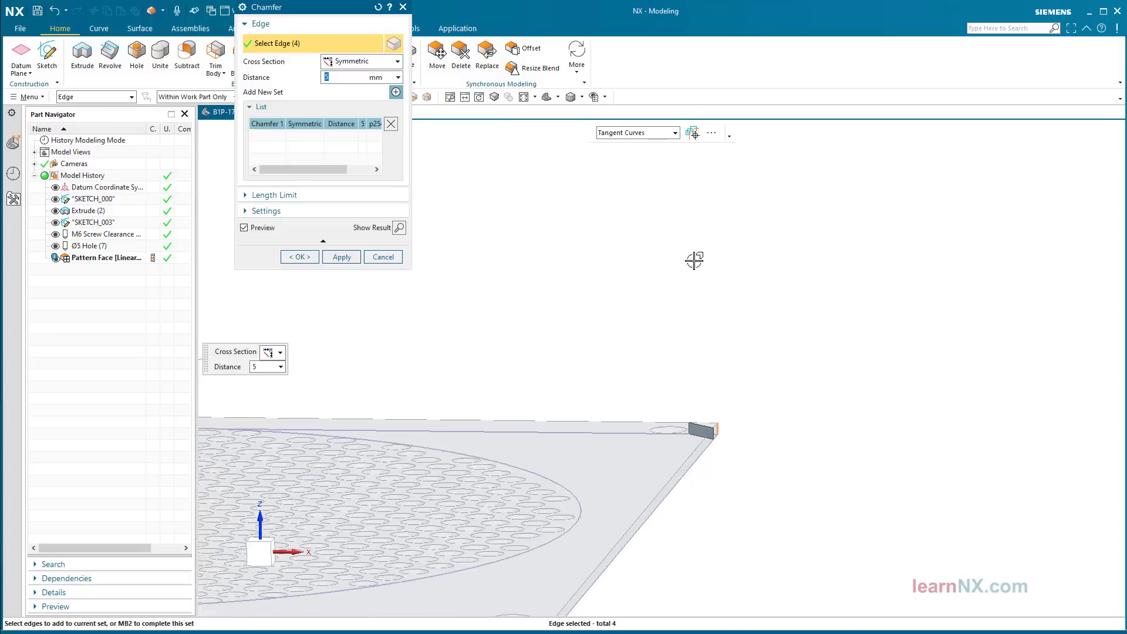
click(301, 257)
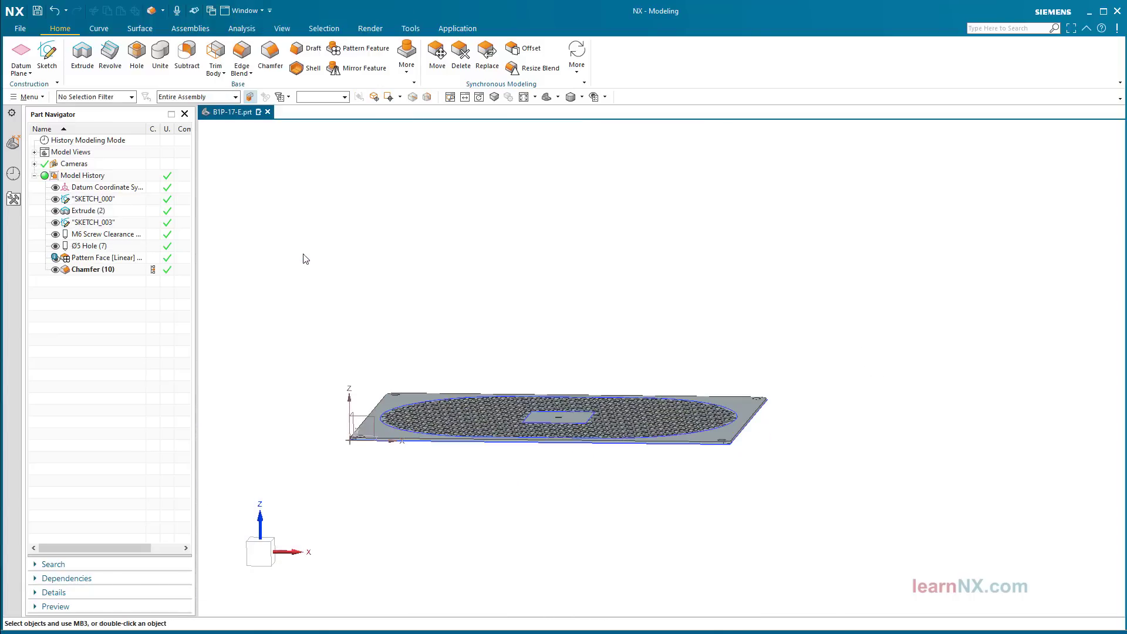
key(ctrl+alt+t)
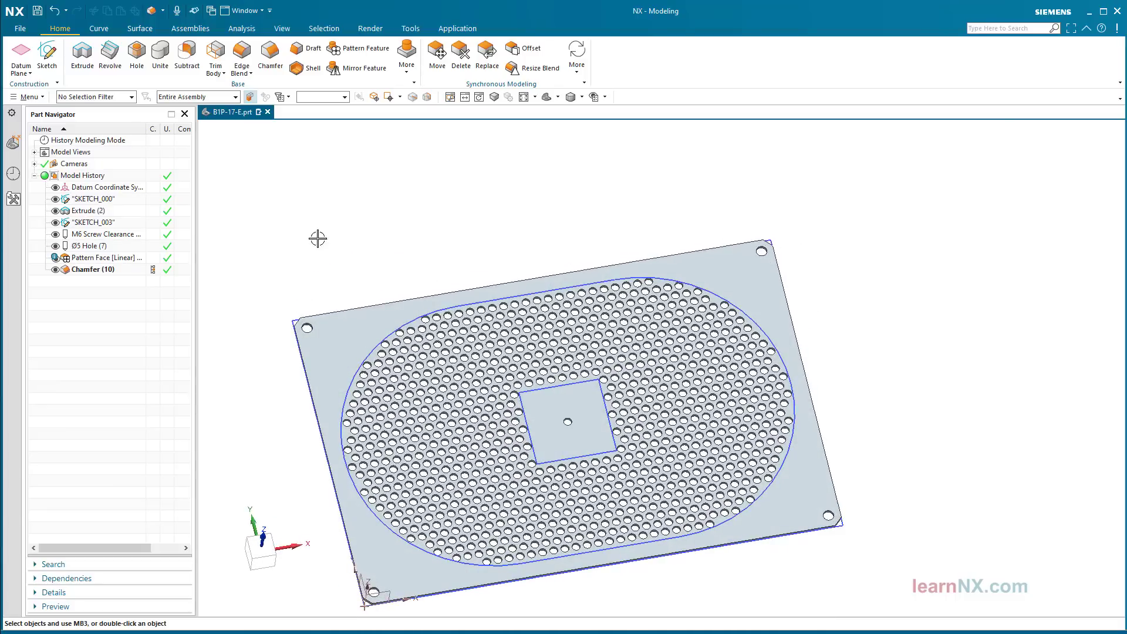
Step: Use Delete Face on the Ø5 hole in the centre square to fill it
click(457, 63)
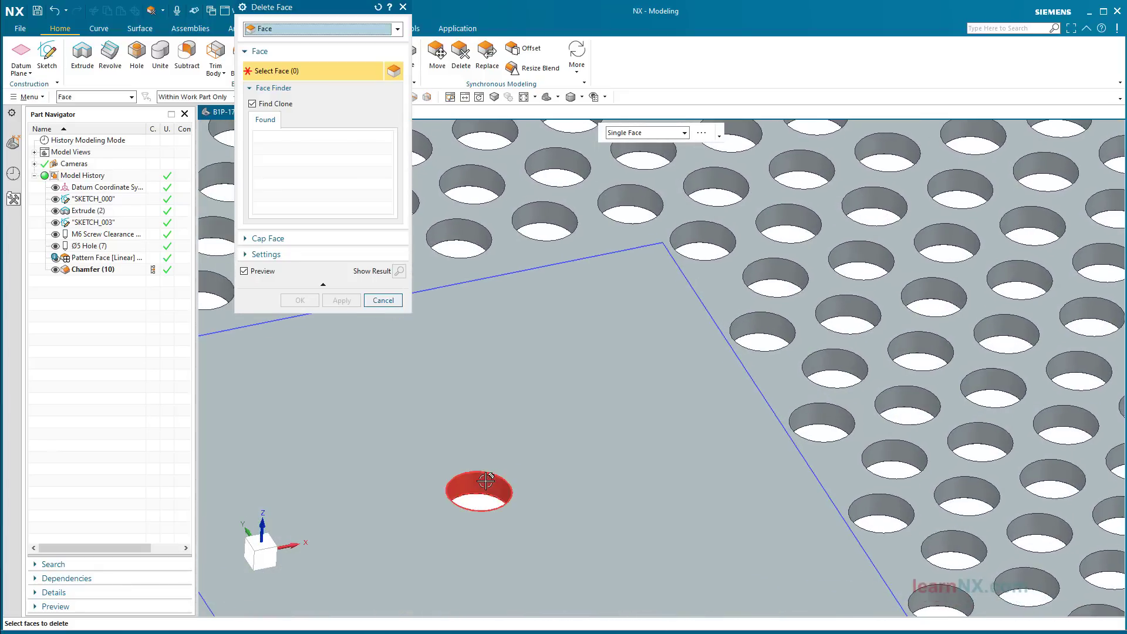
click(486, 481)
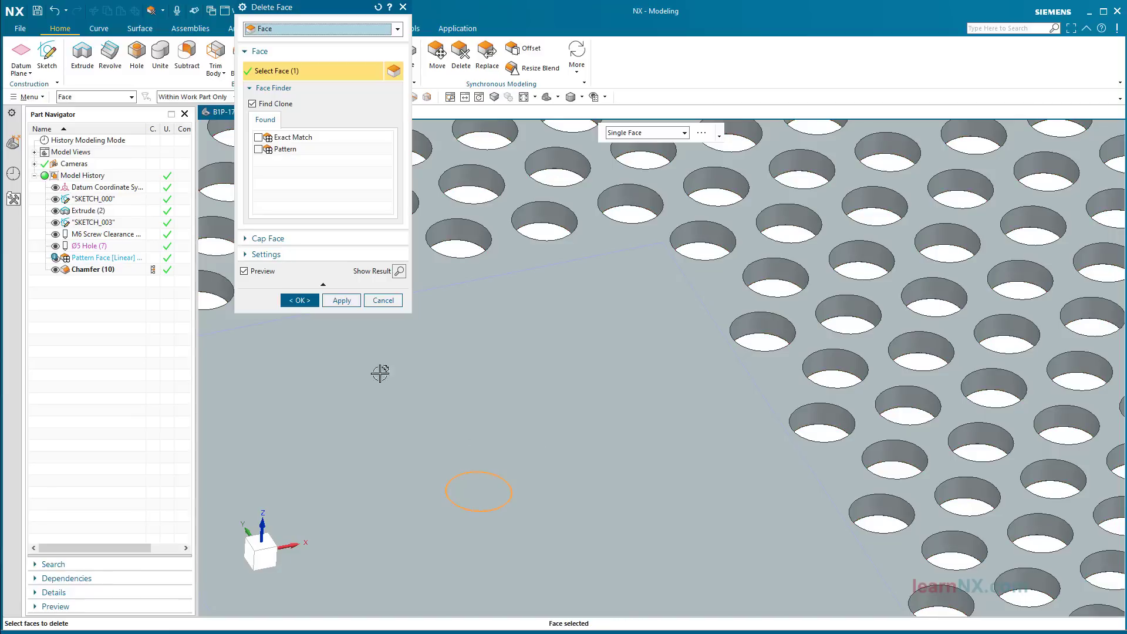
click(307, 305)
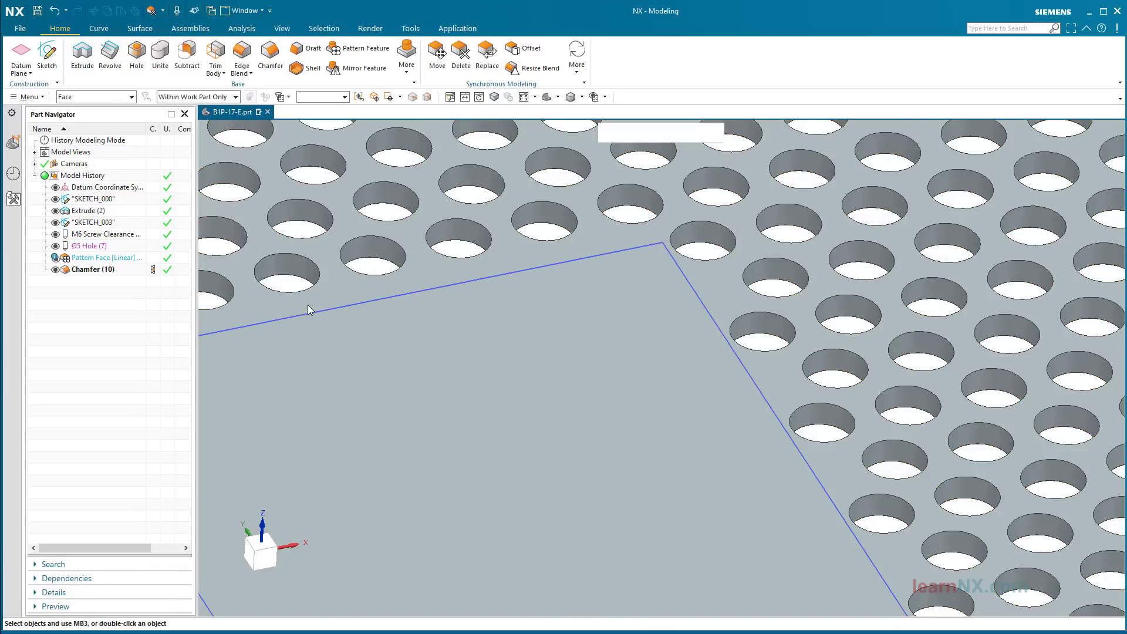
scroll(503, 501, down, 9)
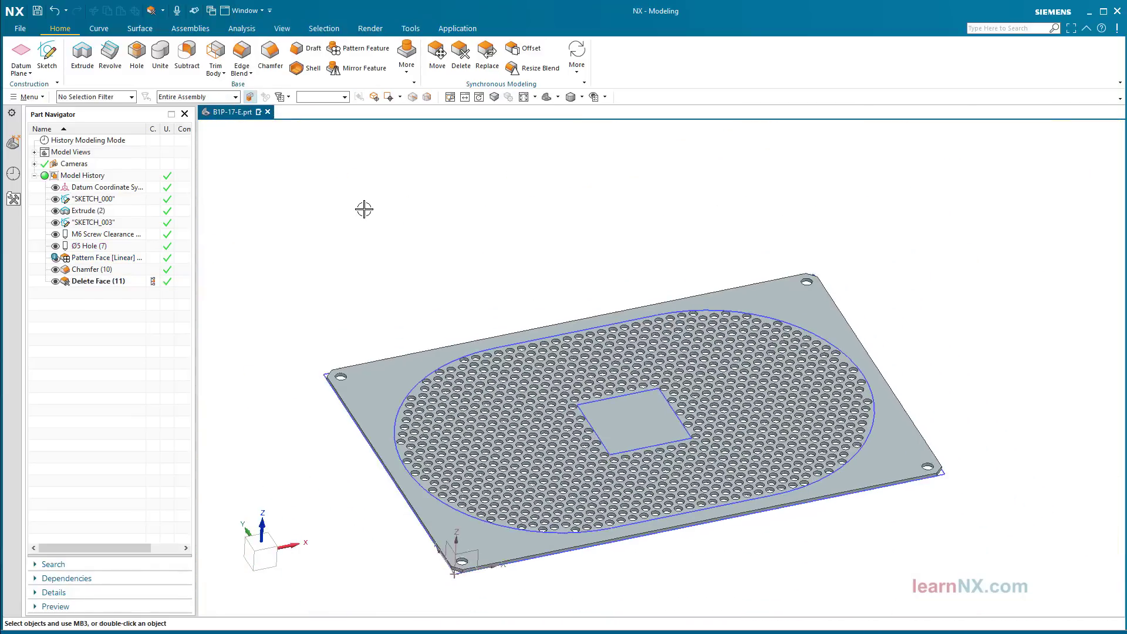
middle_drag(364, 209, 354, 201)
click(558, 96)
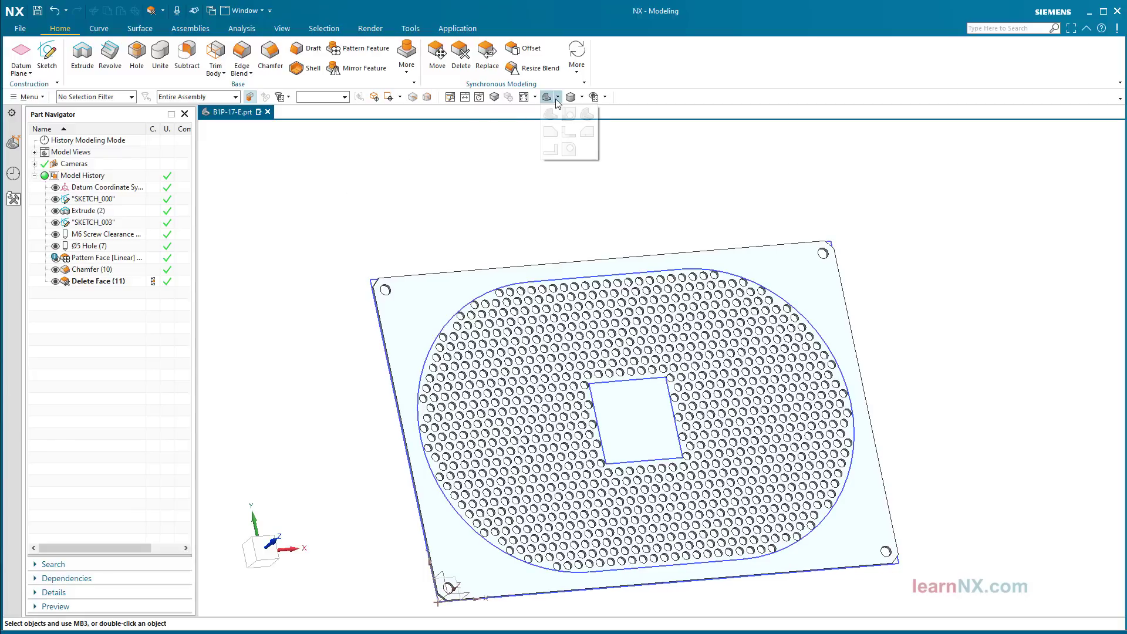
click(569, 115)
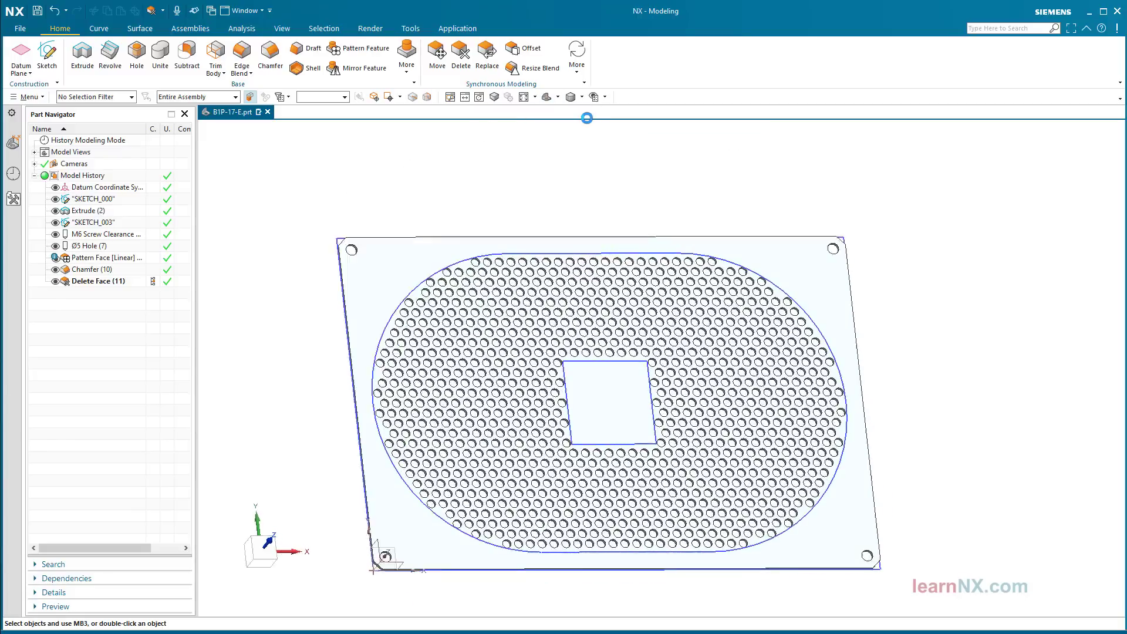